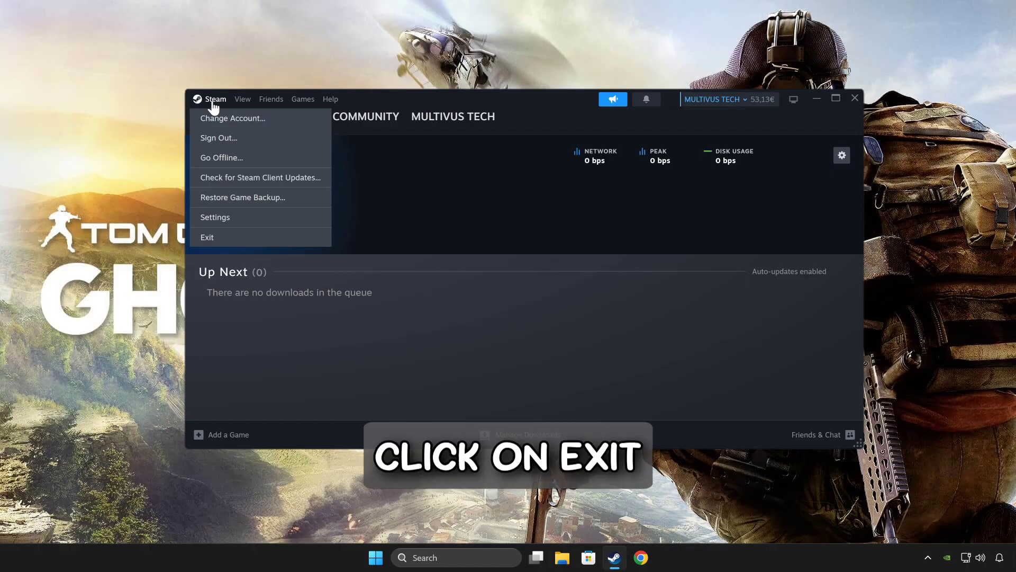
Step: Exit Steam completely and relaunch it as administrator
{"action": "left_click", "coordinate": [265, 239]}
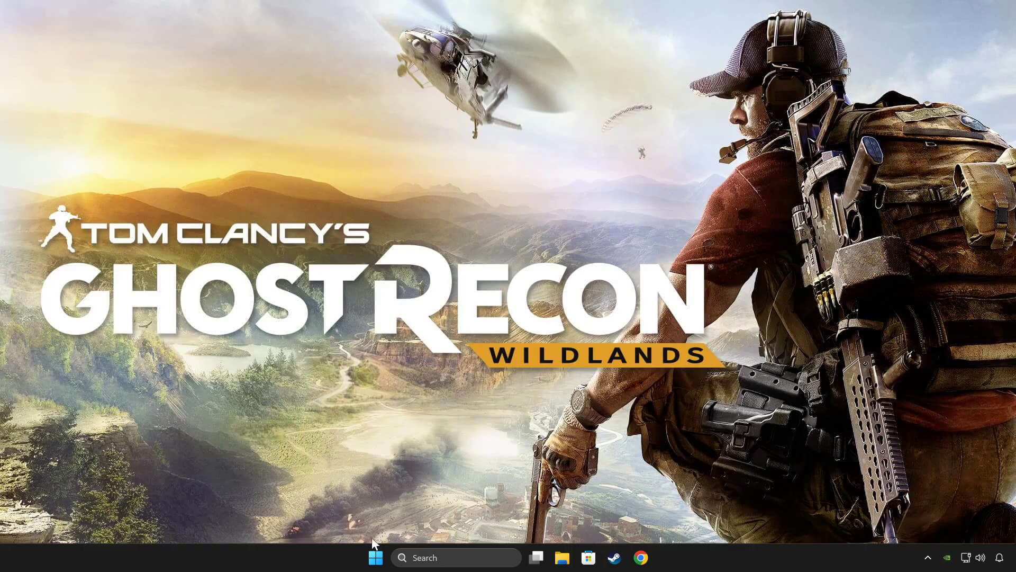
{"action": "left_click", "coordinate": [376, 557]}
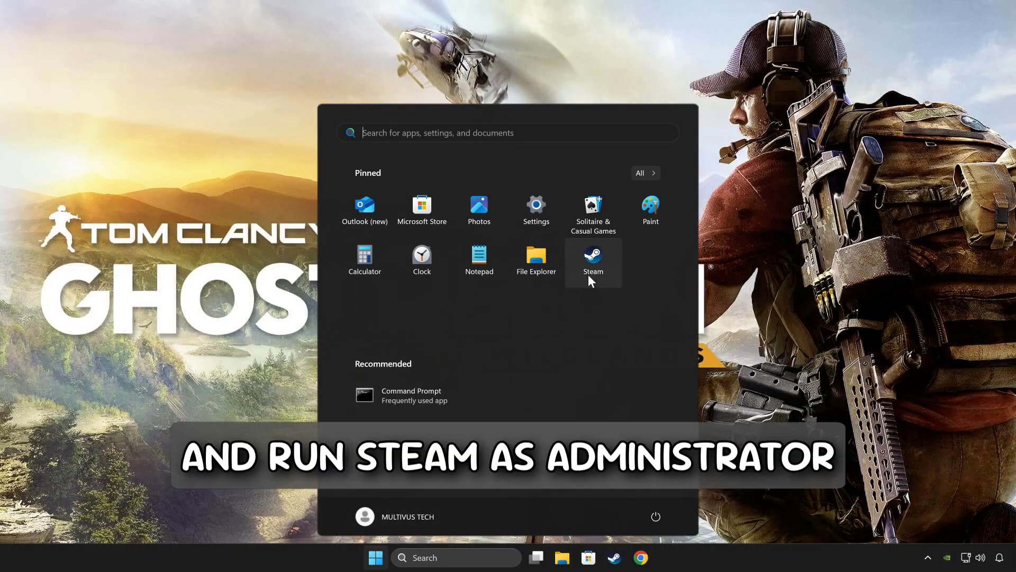
{"action": "right_click", "coordinate": [587, 264]}
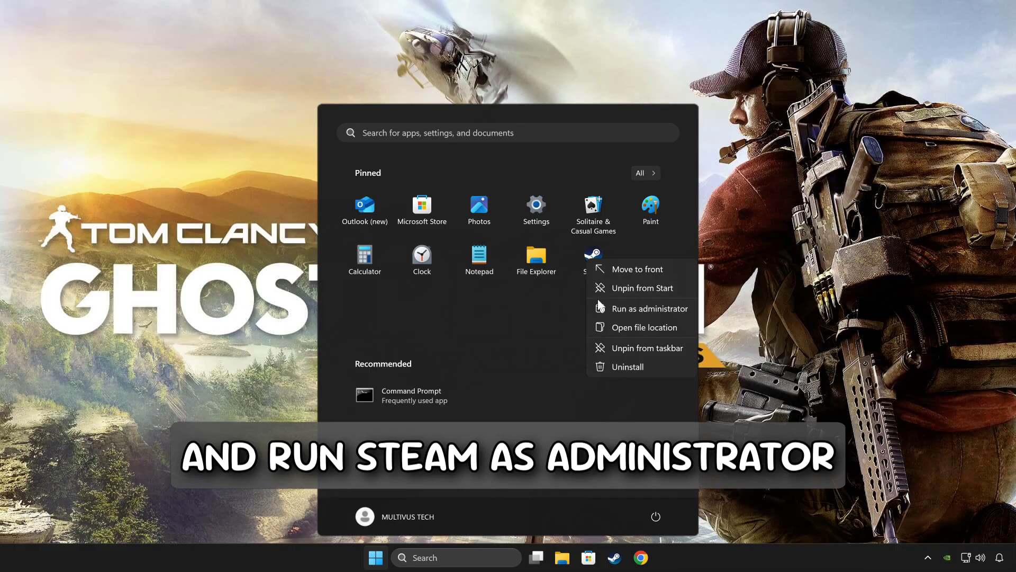
{"action": "left_click", "coordinate": [638, 310]}
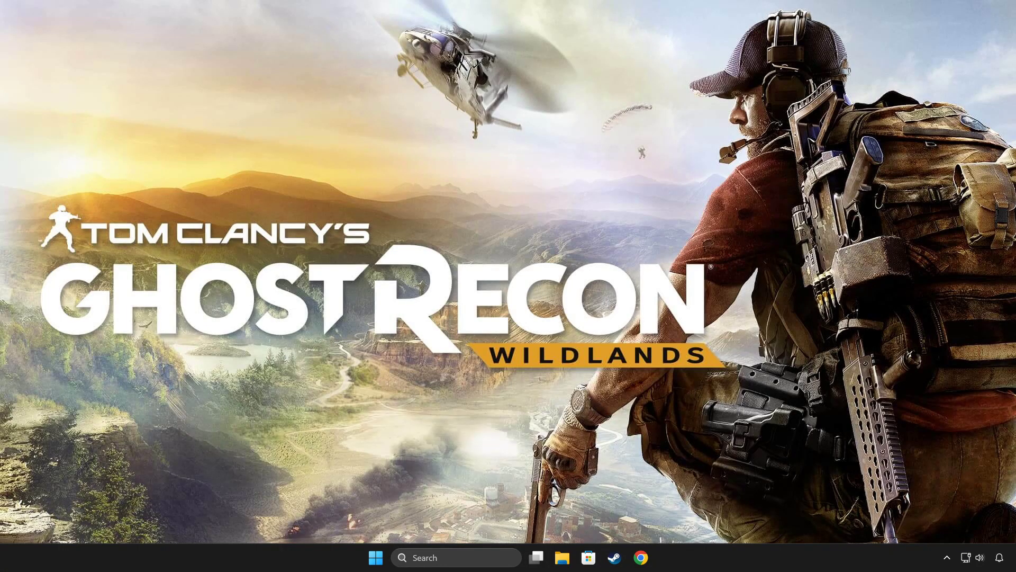
Step: Open Device Manager and start a driver update for the NVIDIA GeForce RTX 3070 display adapter
{"action": "left_click", "coordinate": [487, 554]}
{"action": "type", "text": "device manager"}
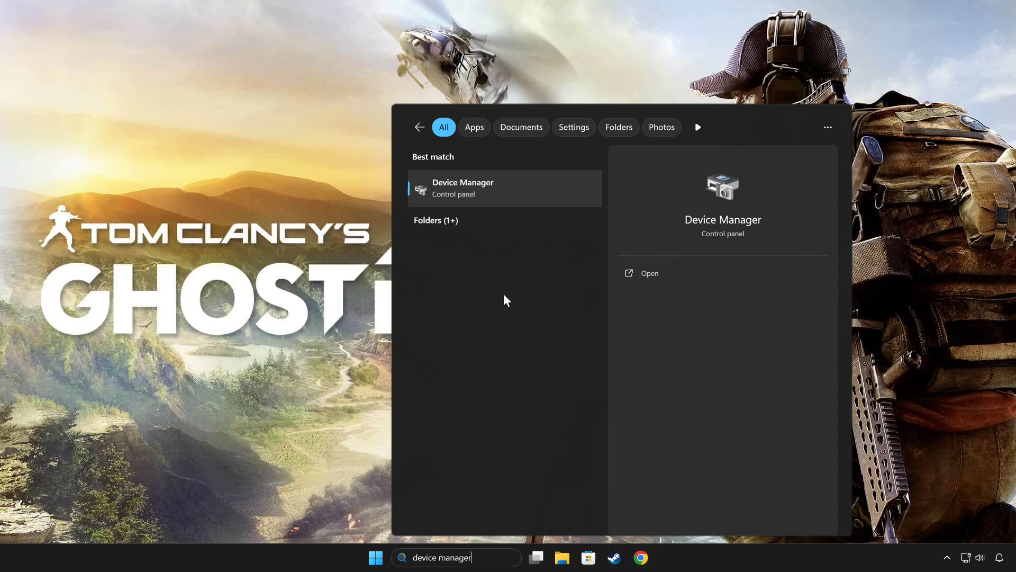
{"action": "left_click", "coordinate": [507, 186]}
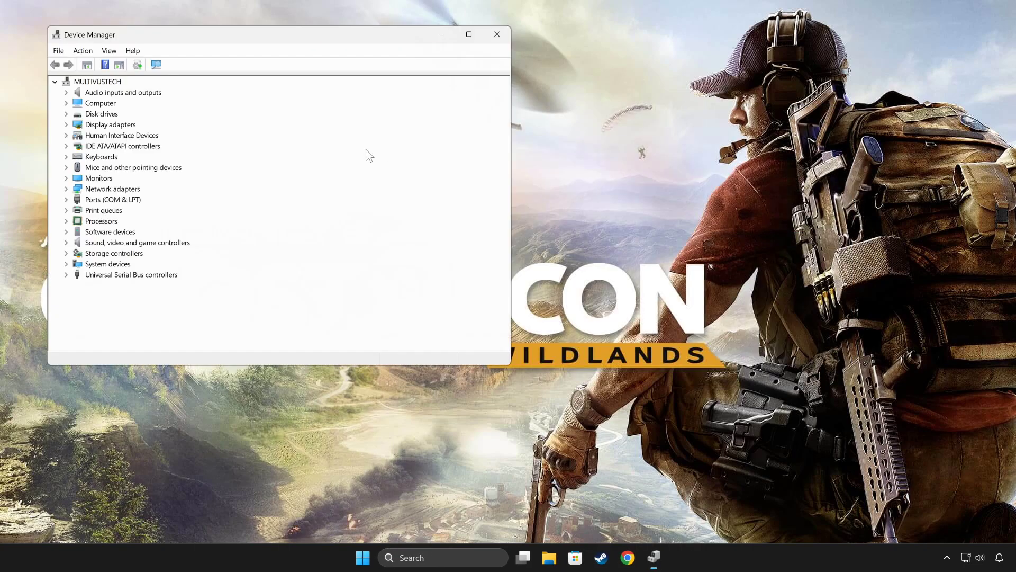
{"action": "left_click_drag", "start_coordinate": [203, 42], "coordinate": [432, 117]}
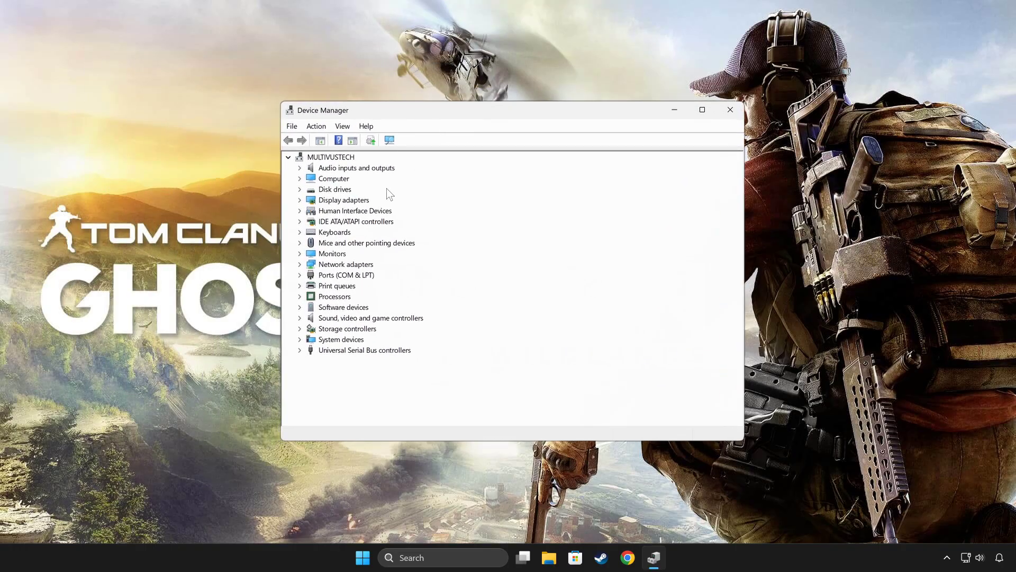
{"action": "left_click", "coordinate": [301, 200]}
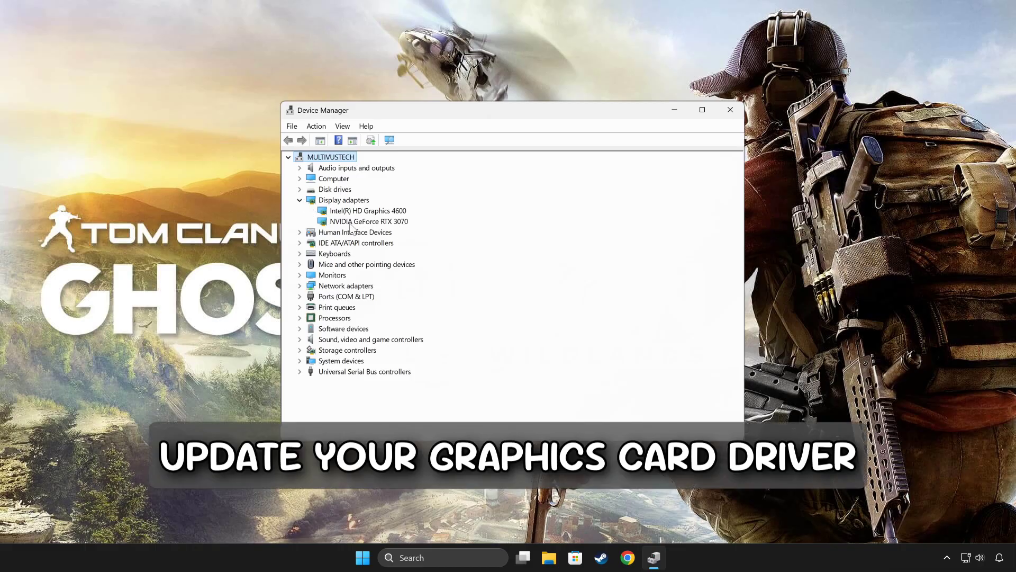
{"action": "right_click", "coordinate": [371, 223]}
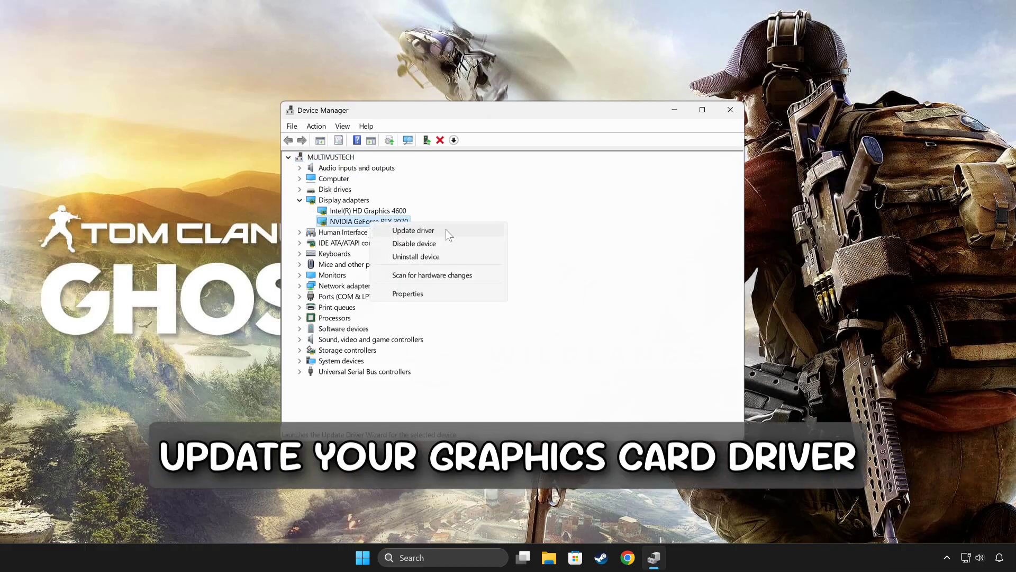
{"action": "left_click", "coordinate": [414, 231]}
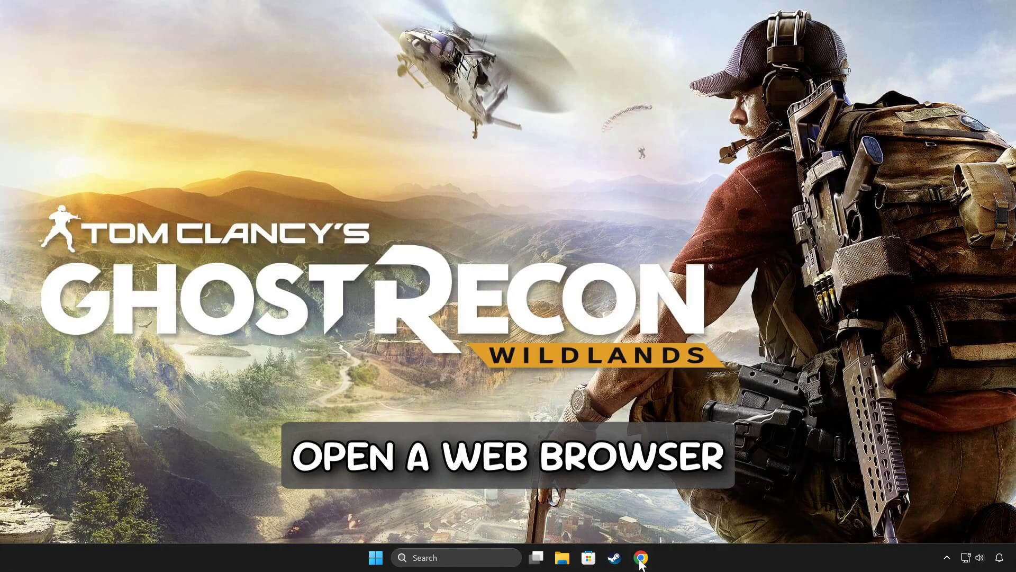
Step: Search the web in Chrome for "nvidia app download" and download the NVIDIA App installer from NVIDIA's official page
{"action": "left_click", "coordinate": [641, 558]}
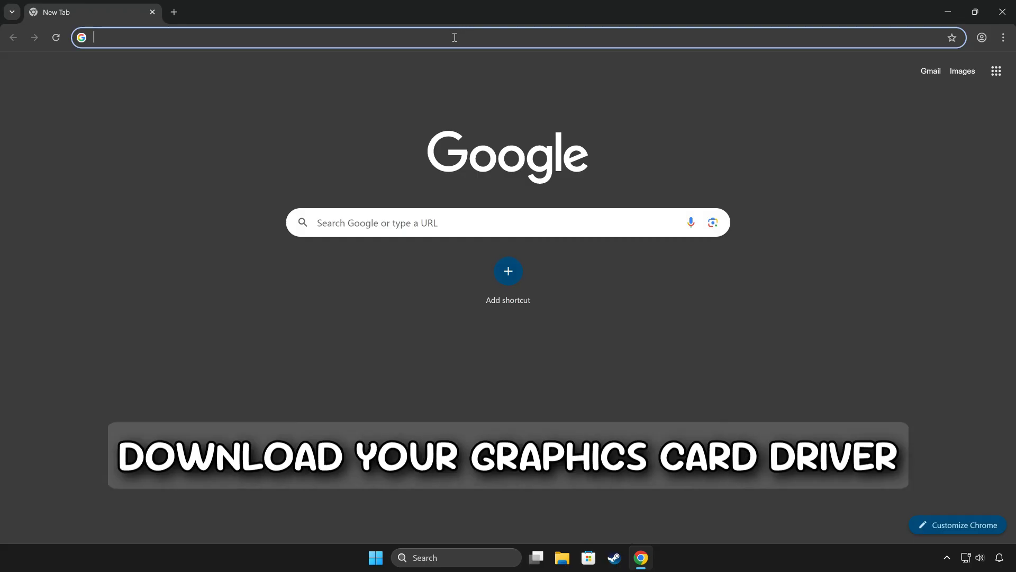
{"action": "type", "text": "nvidia ap"}
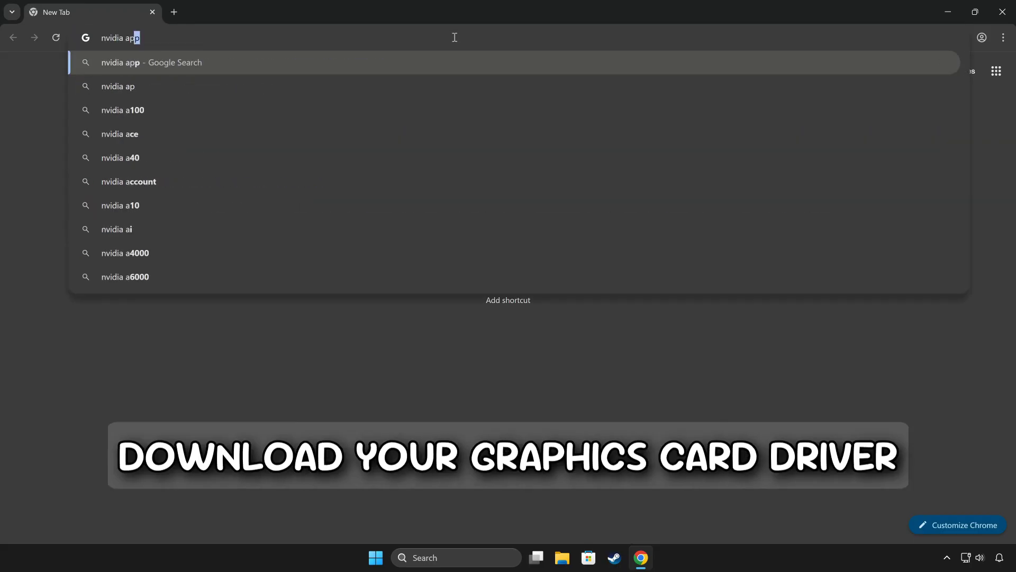
{"action": "type", "text": "p download"}
{"action": "key", "text": "Return"}
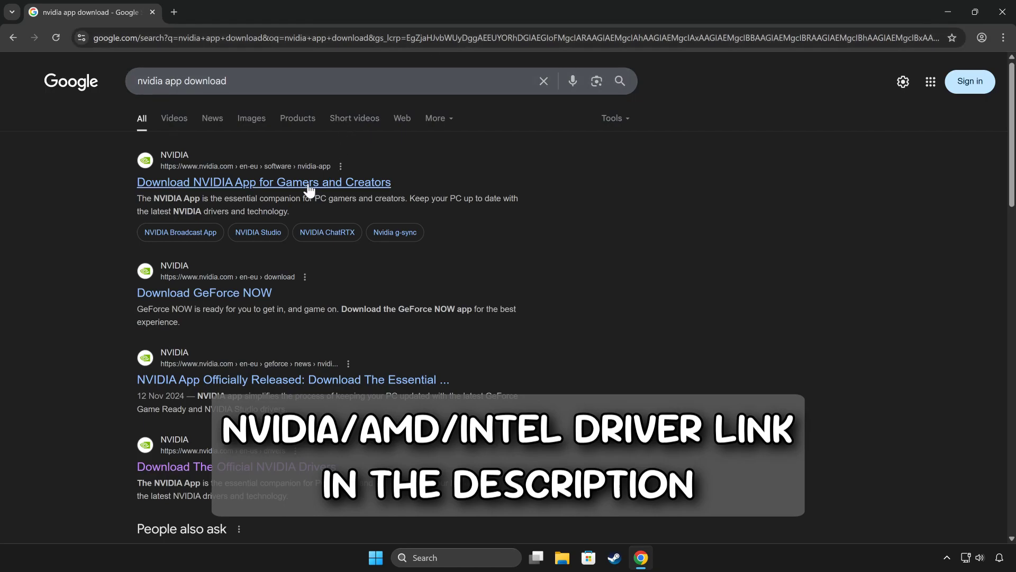
{"action": "left_click", "coordinate": [259, 184]}
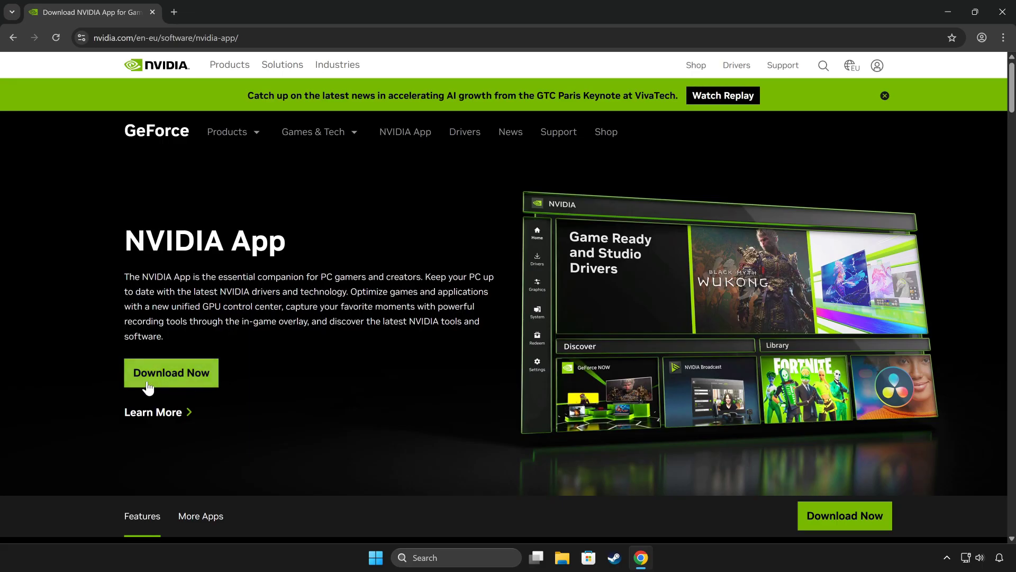
{"action": "left_click", "coordinate": [181, 385]}
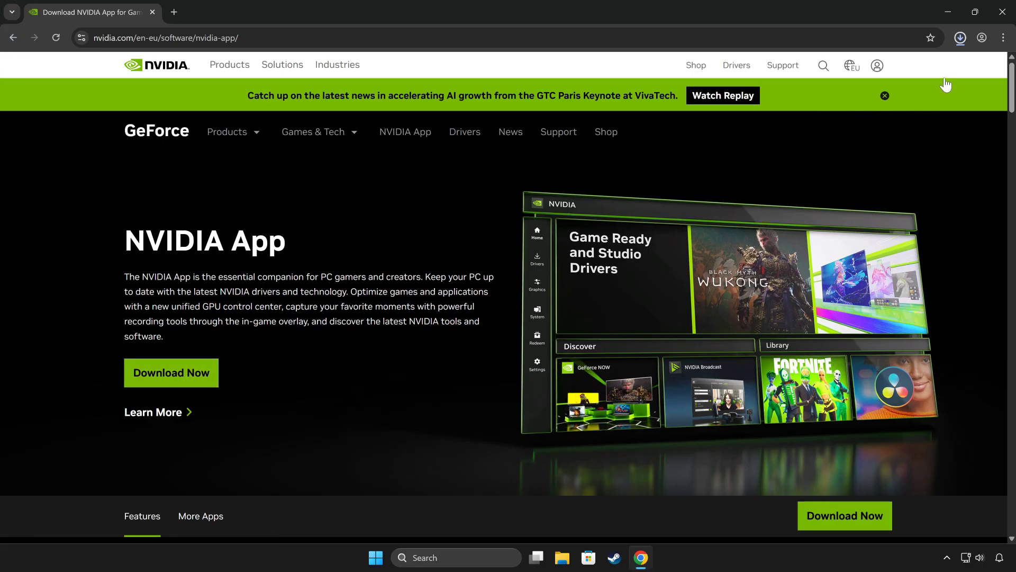
Step: Run the downloaded NVIDIA_app_v11.0.4.148.exe installer, minimize the browser and accept the license terms to install
{"action": "left_click", "coordinate": [961, 39]}
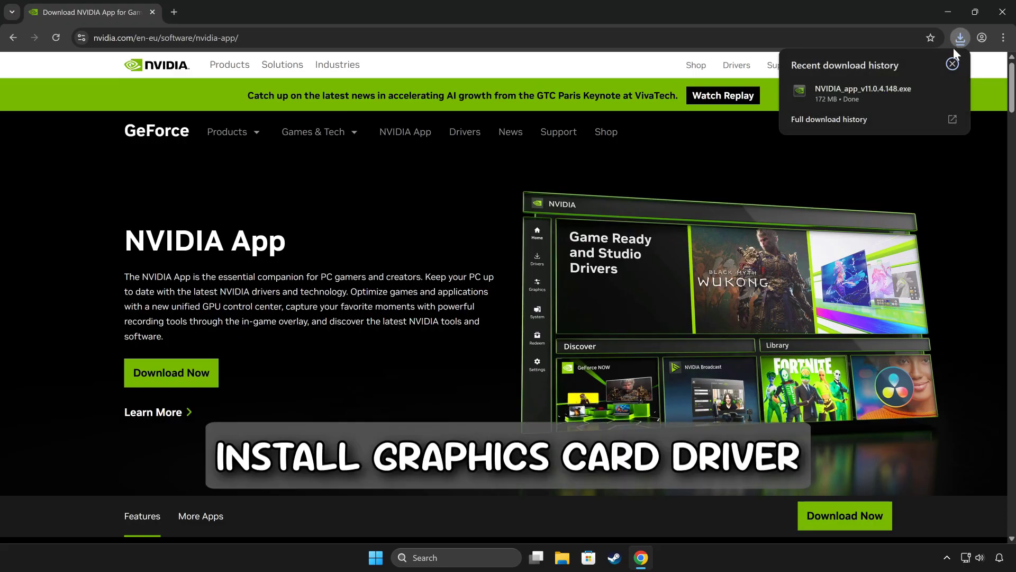
{"action": "left_click", "coordinate": [868, 97]}
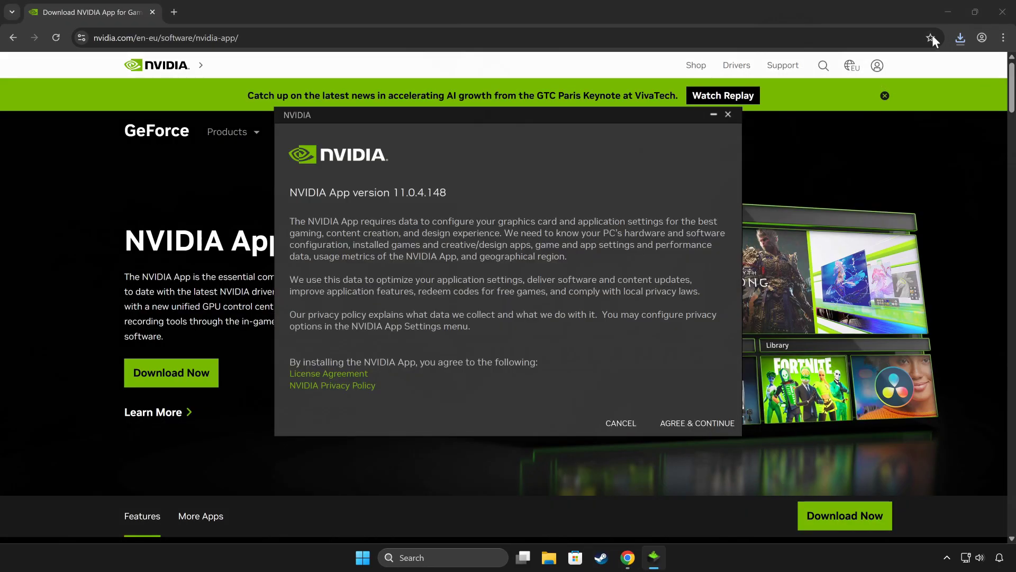
{"action": "left_click", "coordinate": [940, 15]}
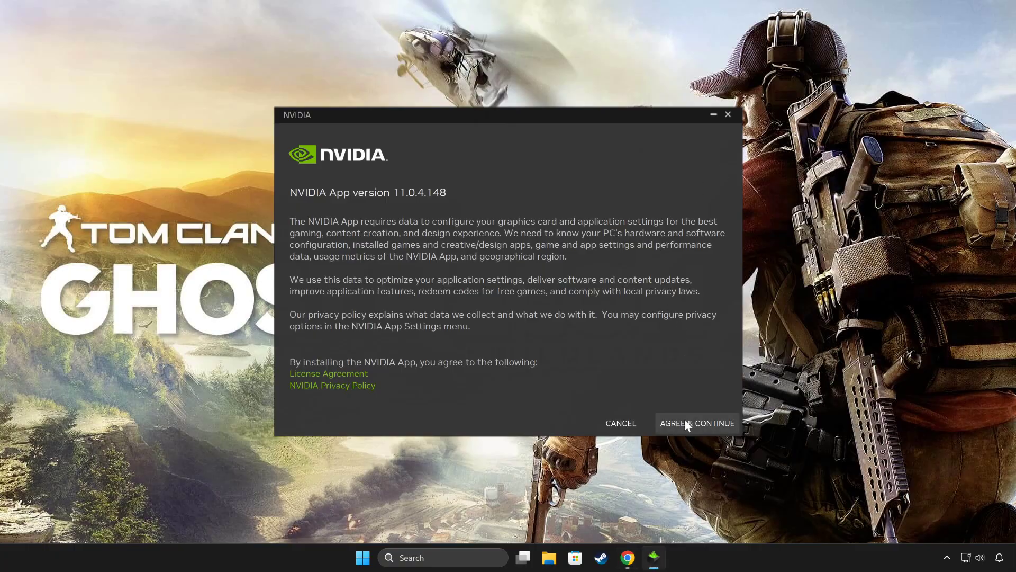
{"action": "left_click", "coordinate": [706, 422]}
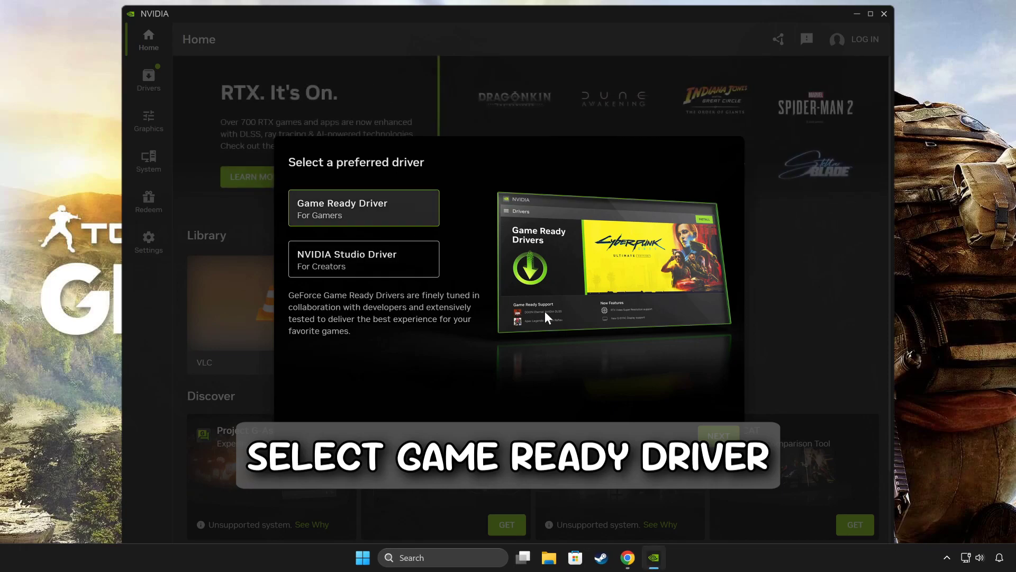
Step: Complete the NVIDIA App setup with Game Ready Driver, game optimization on and the overlay disabled, and open the driver updates page
{"action": "left_click", "coordinate": [717, 442]}
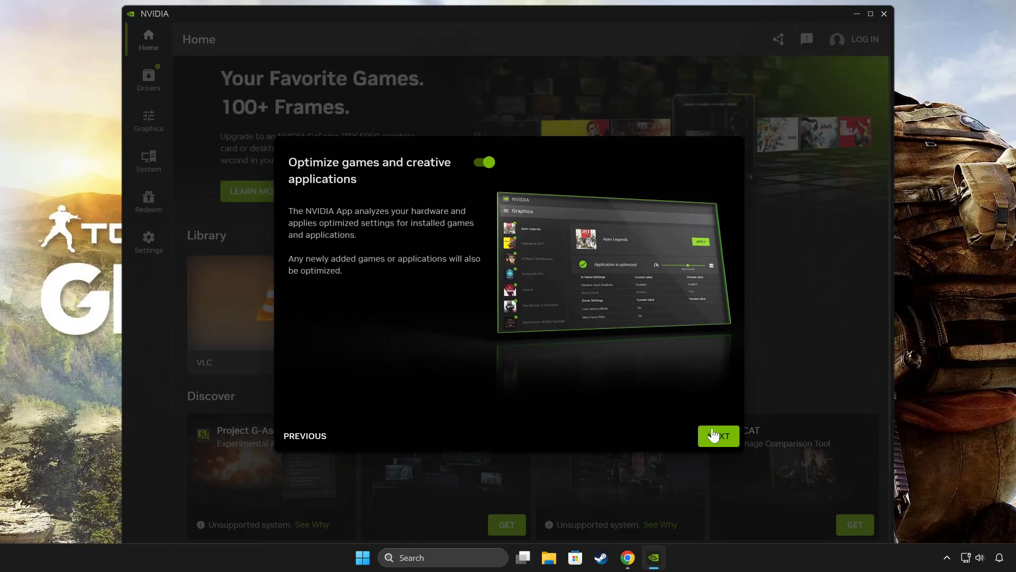
{"action": "left_click", "coordinate": [722, 443]}
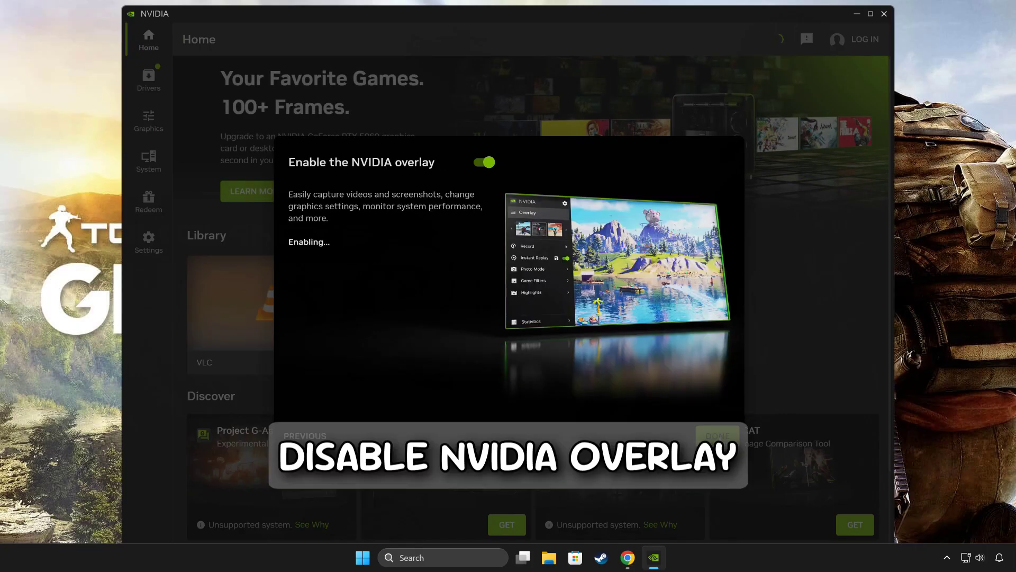
{"action": "left_click", "coordinate": [486, 163]}
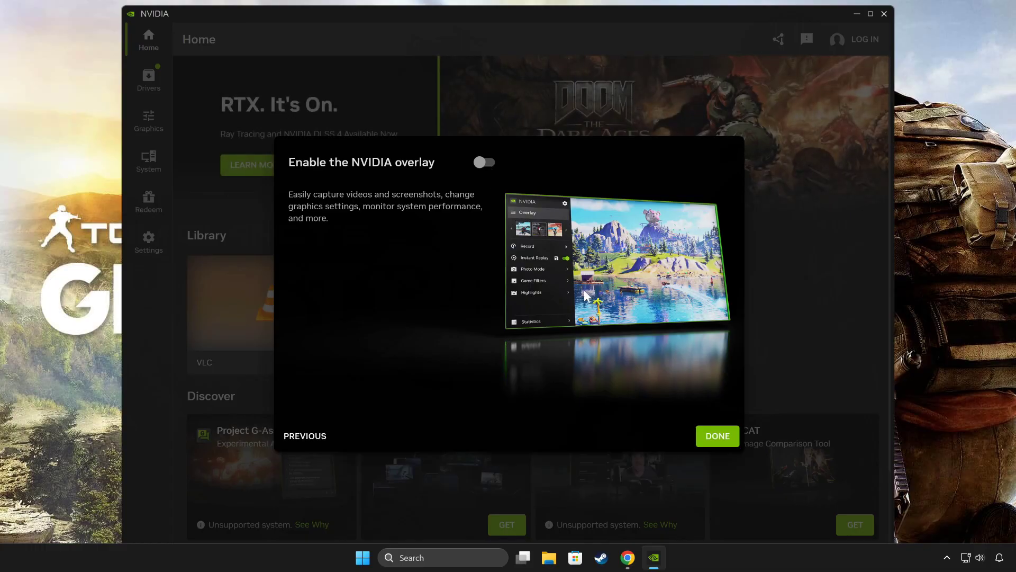
{"action": "left_click", "coordinate": [727, 441]}
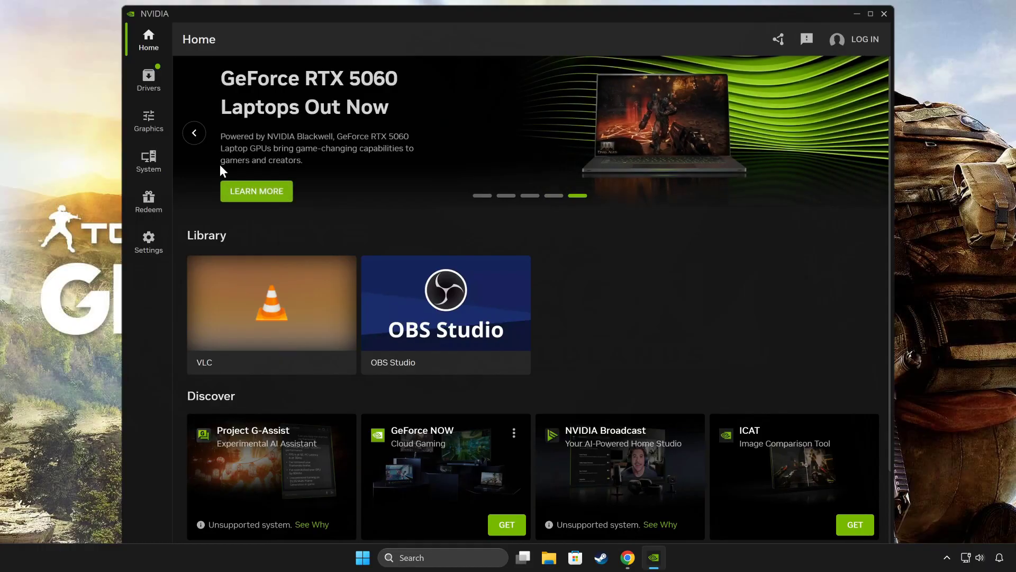
{"action": "left_click", "coordinate": [150, 91]}
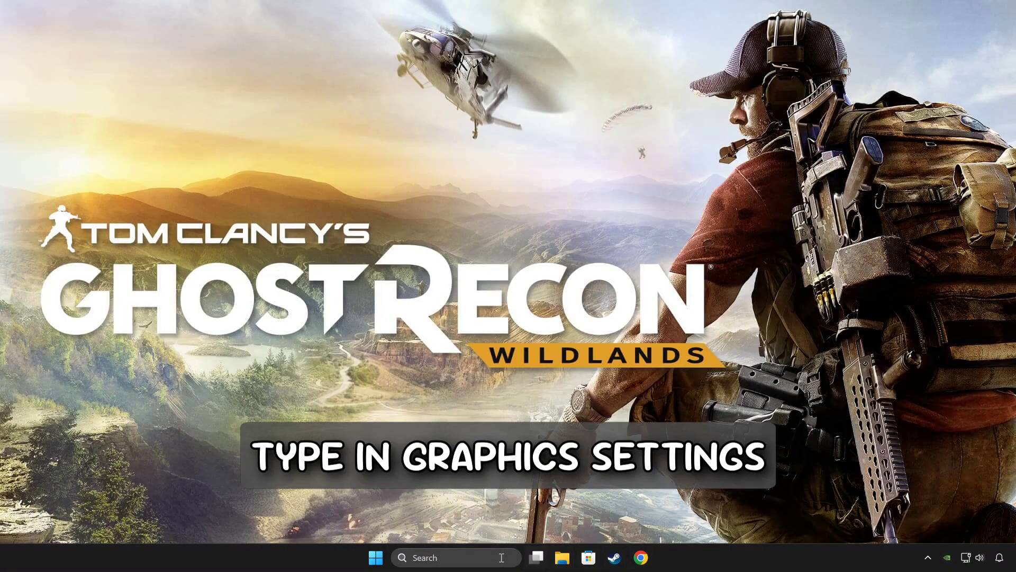
Step: Open the Windows Graphics settings and switch hardware-accelerated GPU scheduling off and back on
{"action": "left_click", "coordinate": [487, 558]}
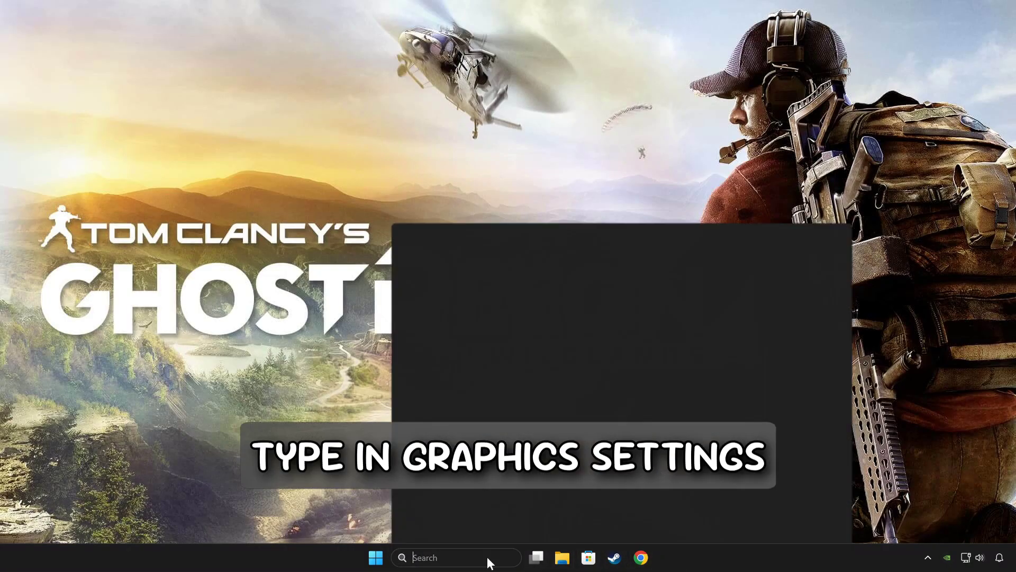
{"action": "type", "text": "graphics settings"}
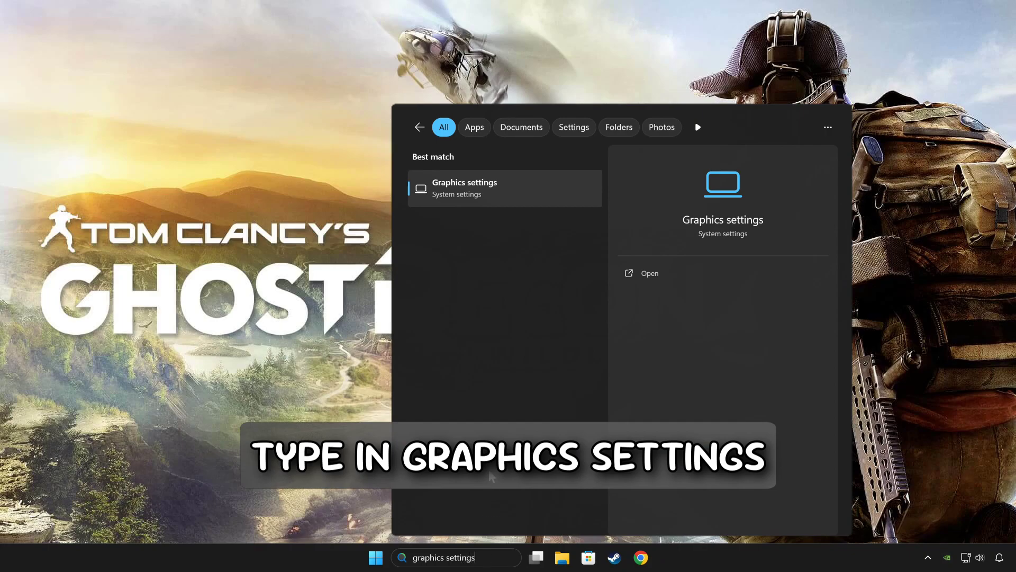
{"action": "left_click", "coordinate": [540, 191]}
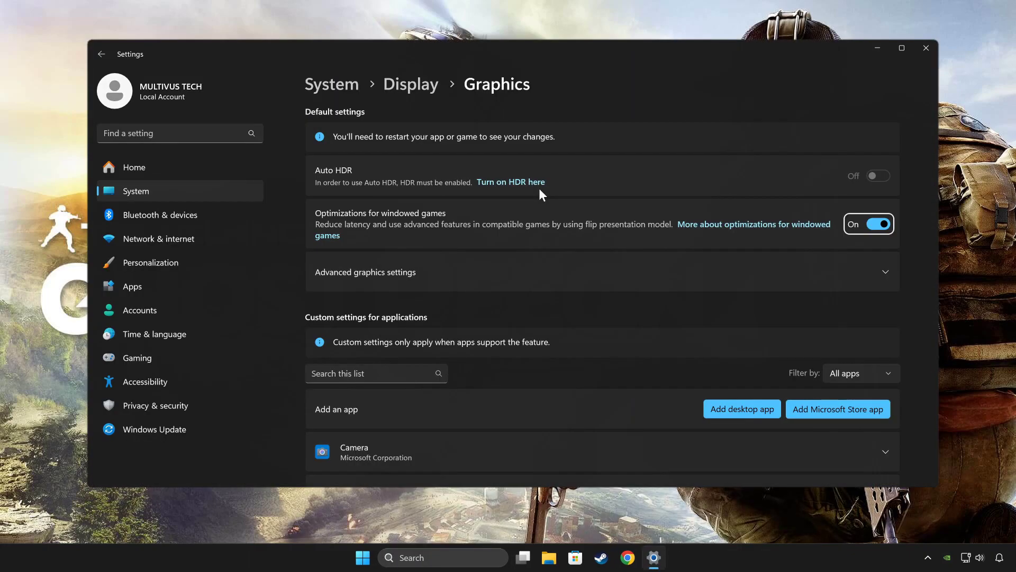
{"action": "left_click", "coordinate": [579, 273]}
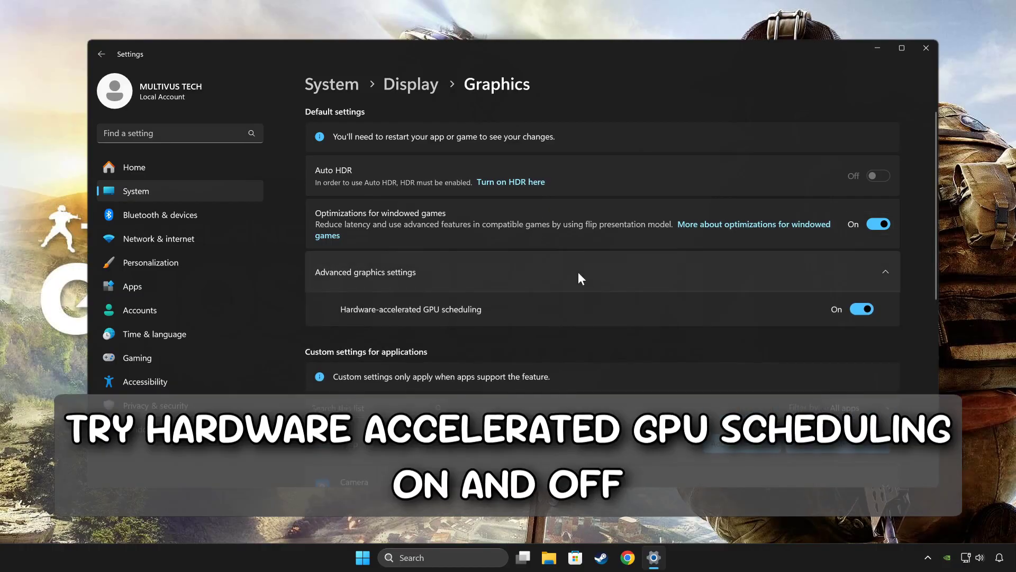
{"action": "left_click", "coordinate": [861, 311]}
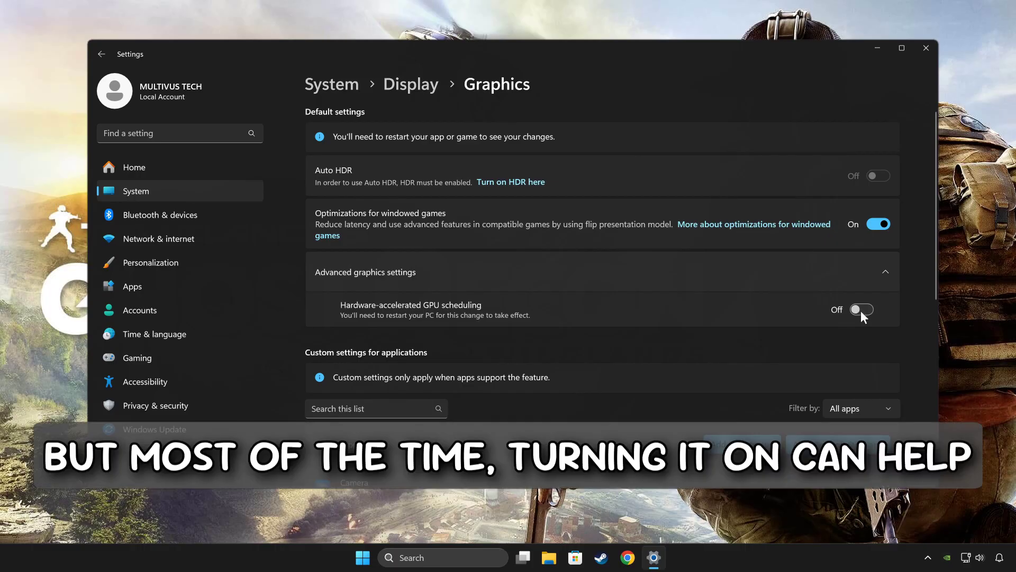
{"action": "left_click", "coordinate": [861, 311]}
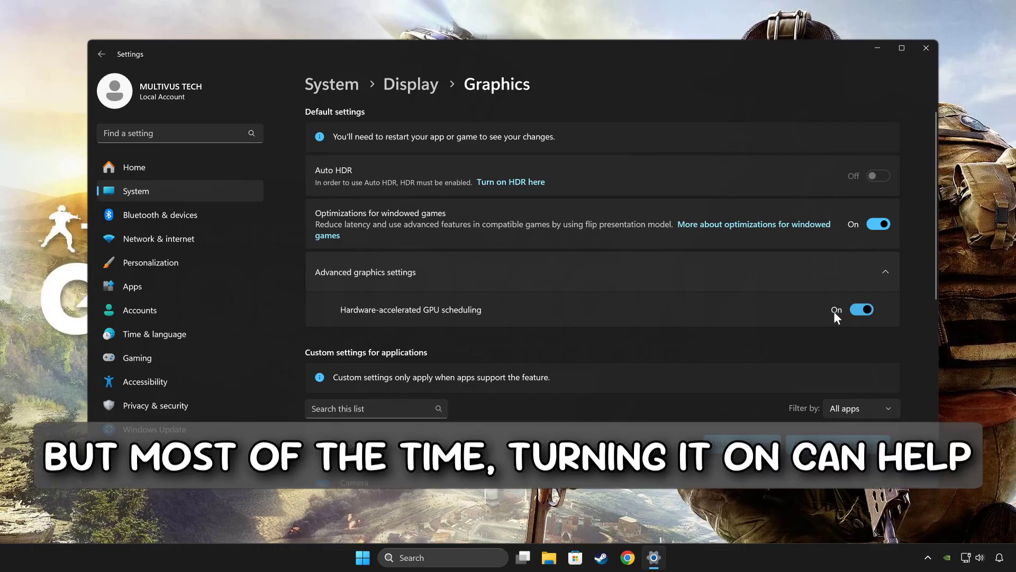
Step: Set the third listed app's GPU preference to High Performance (NVIDIA GeForce RTX 3070) and close Settings
{"action": "scroll", "coordinate": [810, 316], "scroll_direction": "down", "scroll_amount": 3}
{"action": "scroll", "coordinate": [810, 314], "scroll_direction": "down", "scroll_amount": 2}
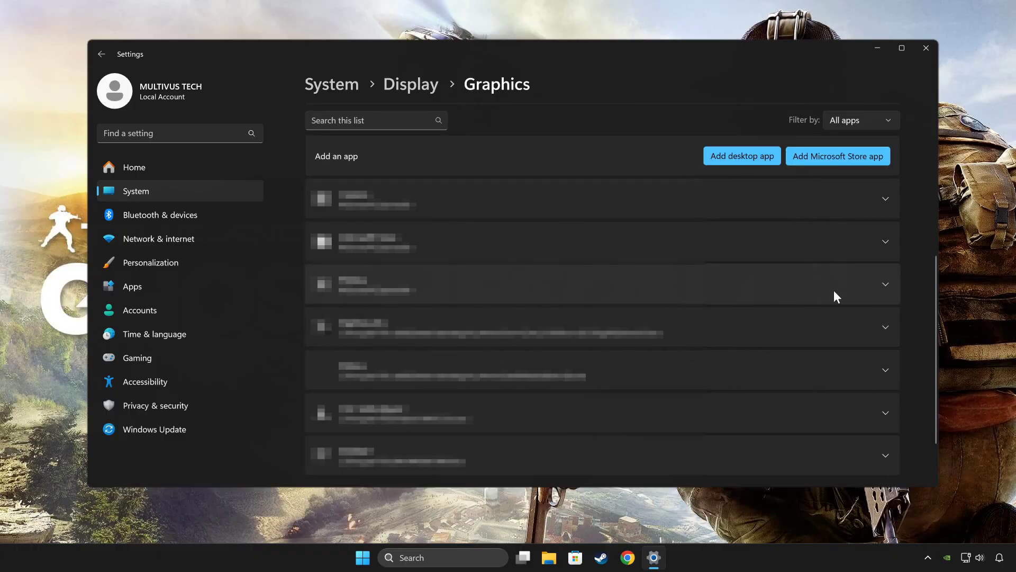
{"action": "left_click", "coordinate": [834, 290]}
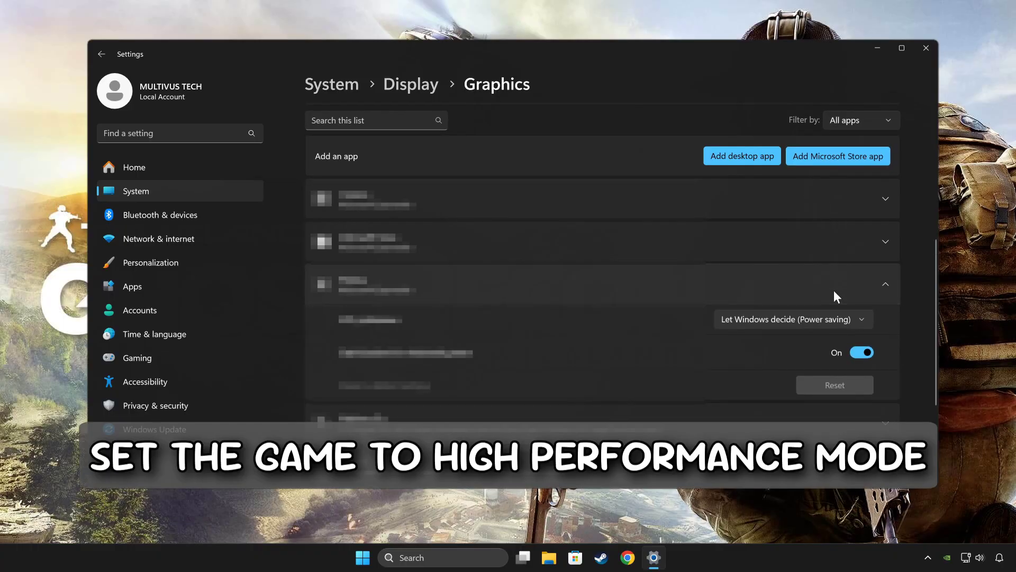
{"action": "left_click", "coordinate": [821, 321]}
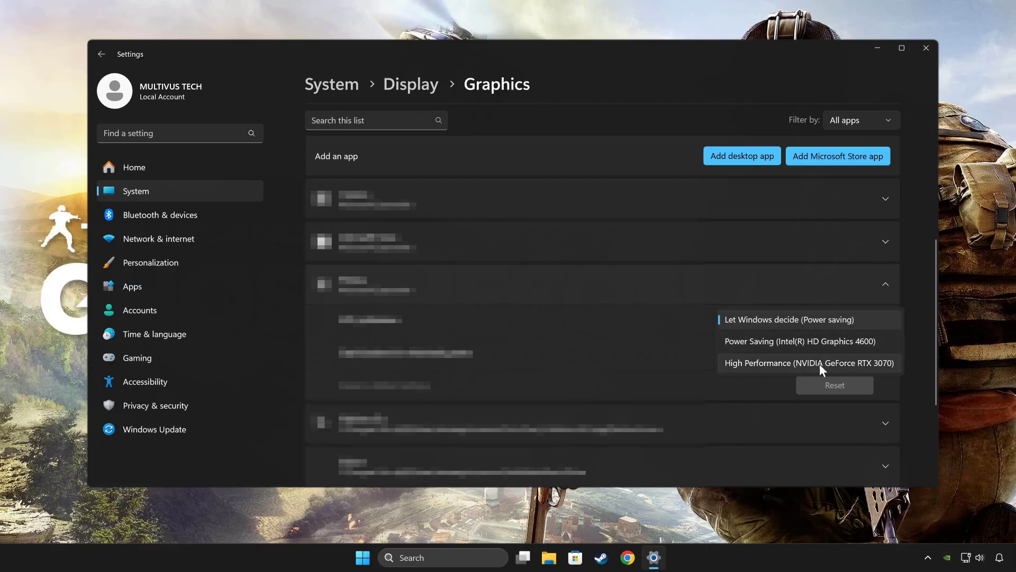
{"action": "left_click", "coordinate": [808, 365]}
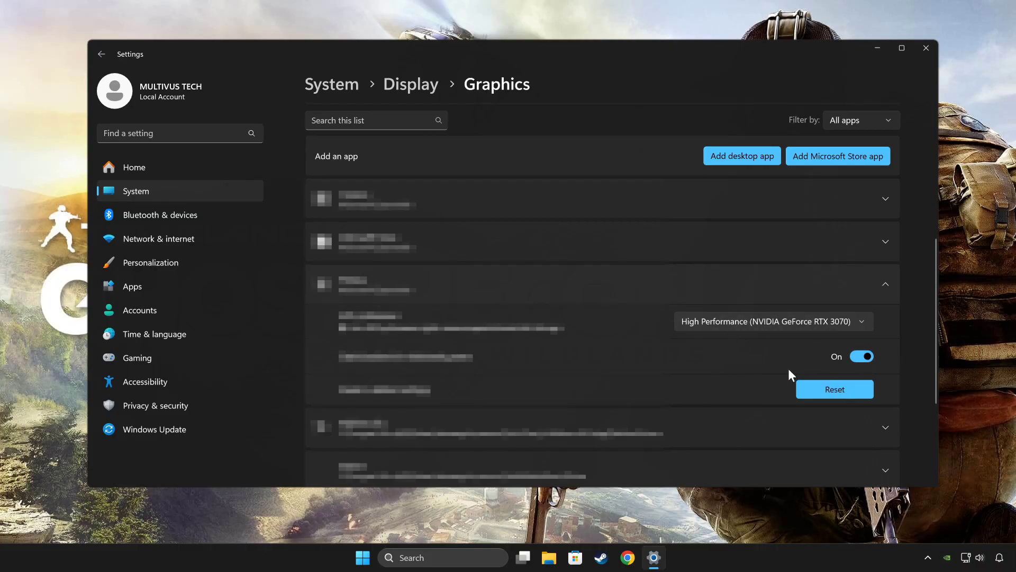
{"action": "left_click", "coordinate": [926, 49]}
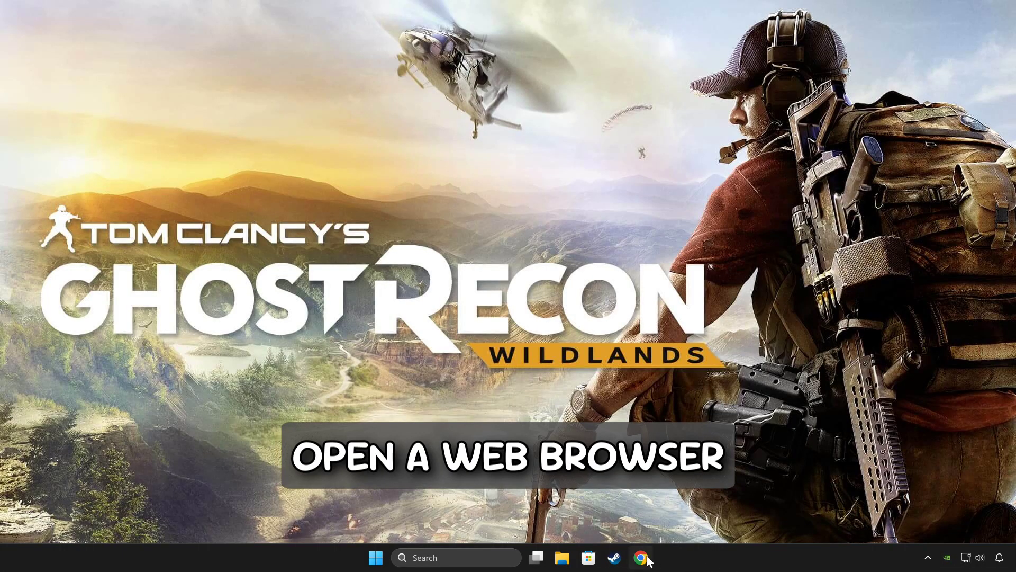
Step: Open Chrome, search for "directx download" and download the DirectX End-User Runtime Web Installer from Microsoft's page
{"action": "left_click", "coordinate": [641, 558]}
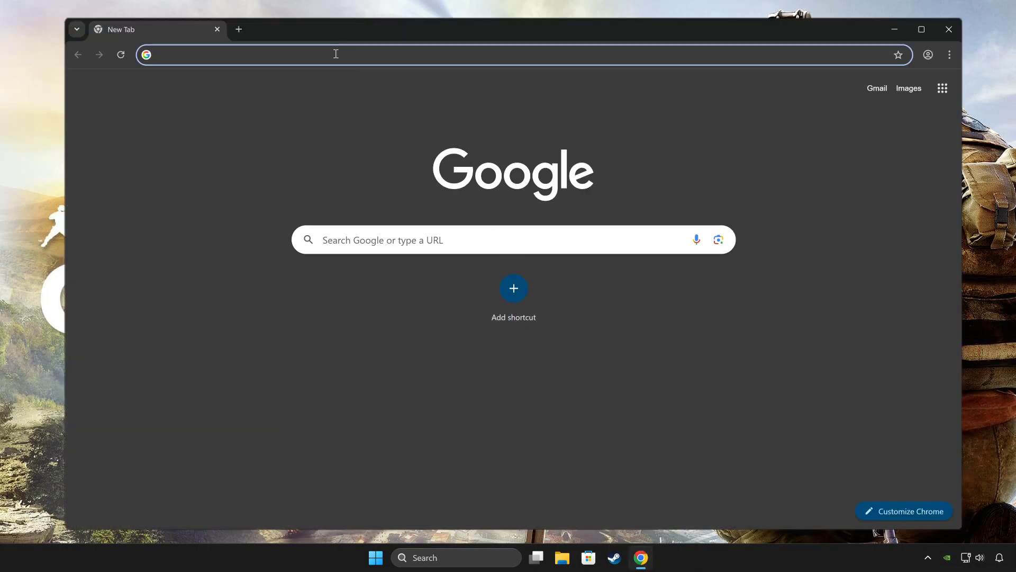
{"action": "type", "text": "directx"}
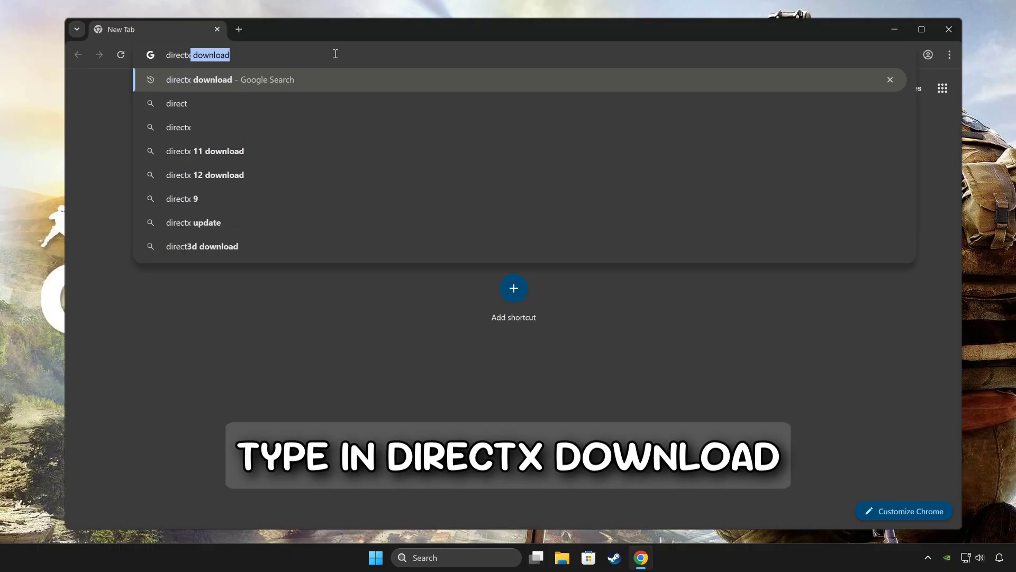
{"action": "type", "text": " download"}
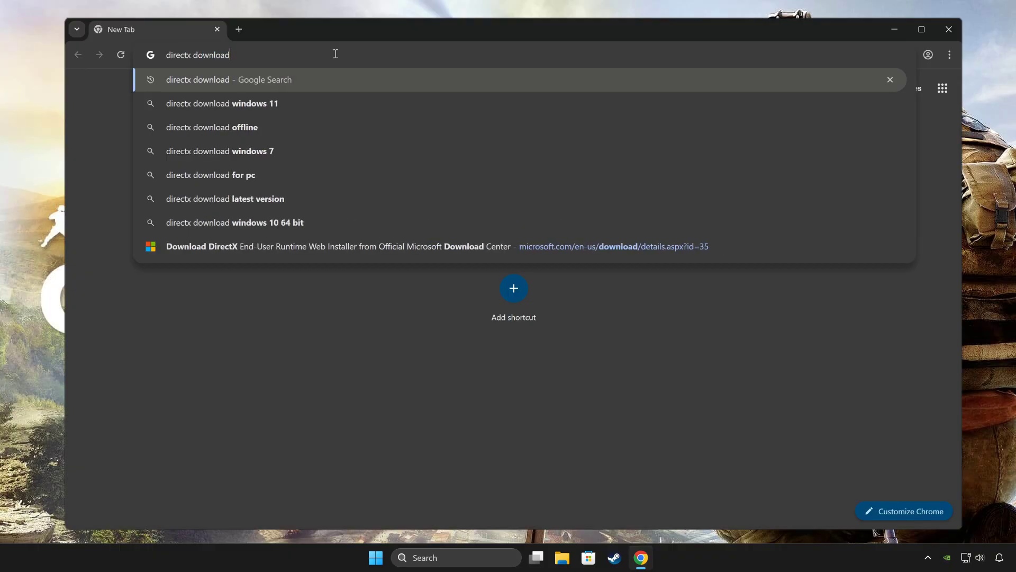
{"action": "key", "text": "Return"}
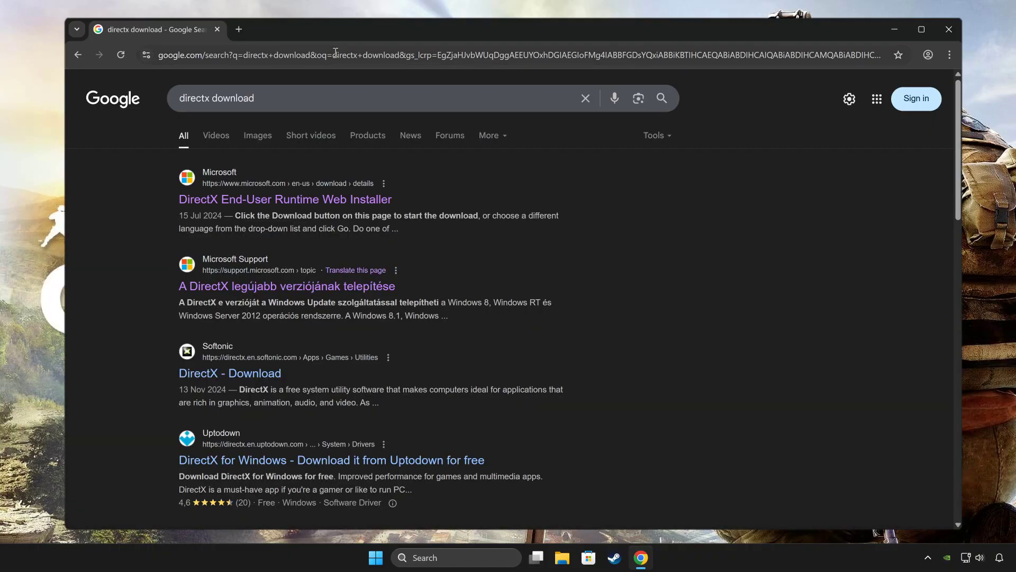
{"action": "left_click", "coordinate": [280, 201]}
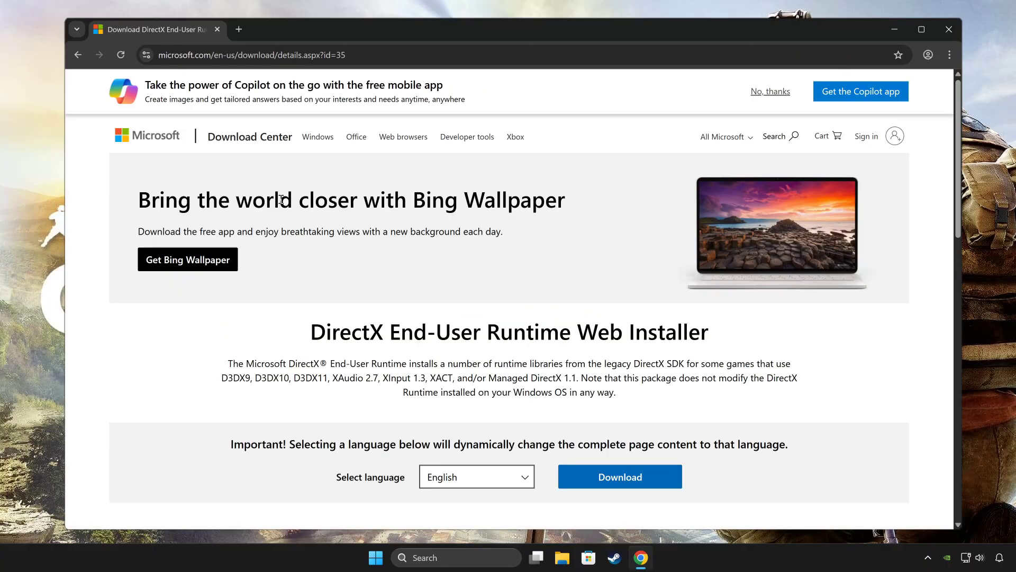
{"action": "scroll", "coordinate": [432, 302], "scroll_direction": "down", "scroll_amount": 2}
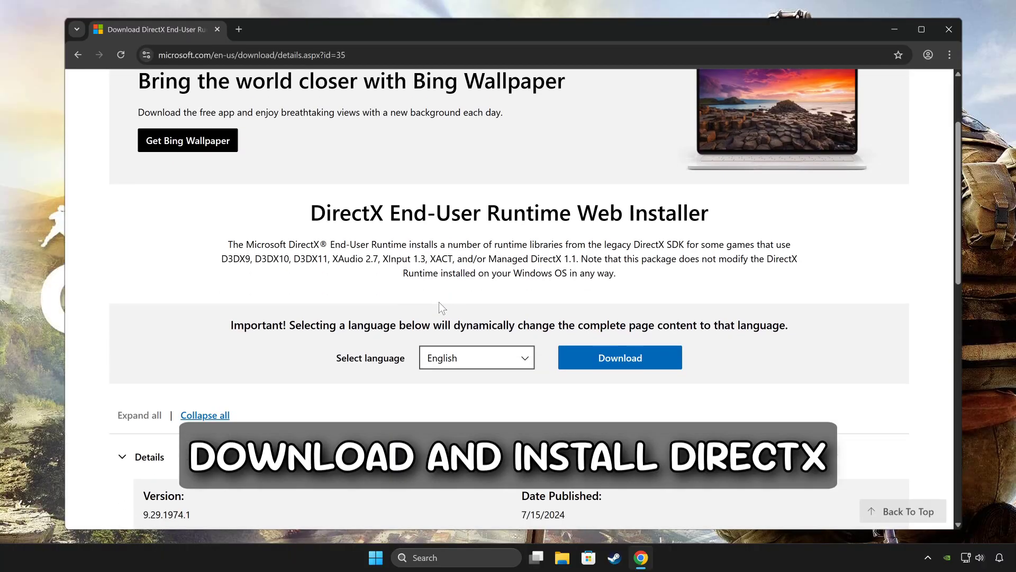
{"action": "left_click", "coordinate": [627, 363]}
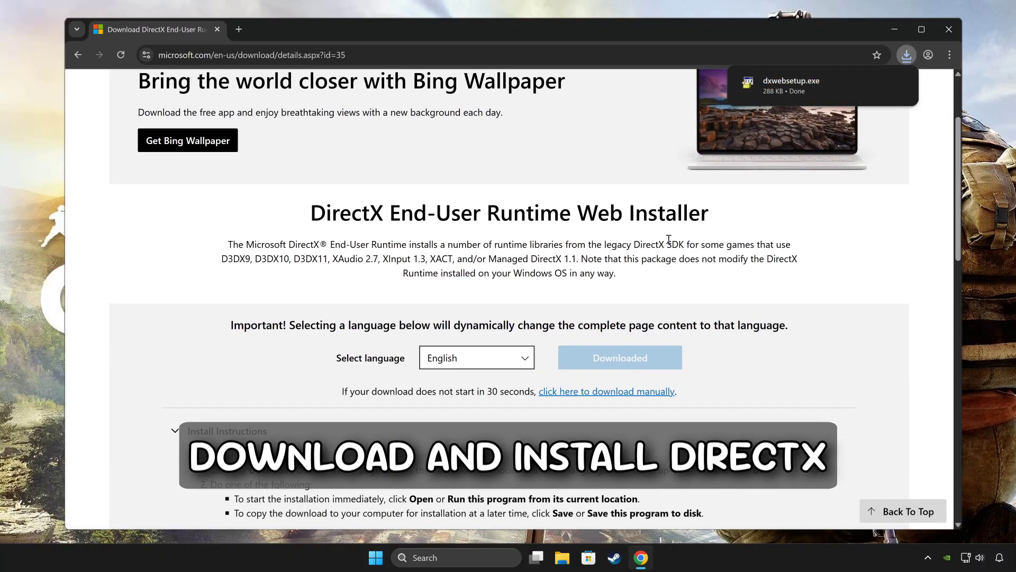
Step: Run dxwebsetup.exe, accept the agreement, opt out of the Bing Bar and complete the DirectX runtime installation
{"action": "left_click", "coordinate": [803, 88]}
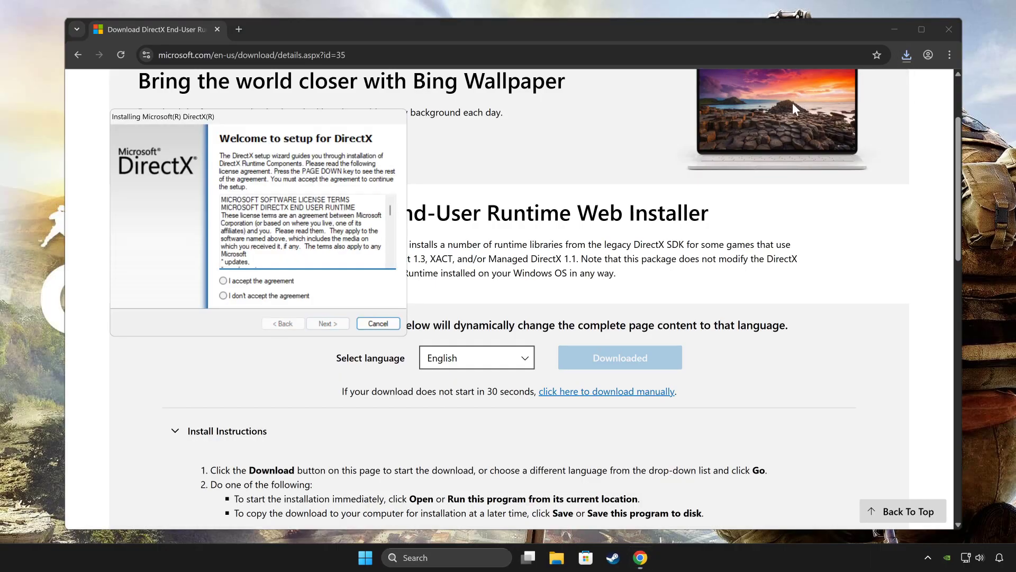
{"action": "left_click_drag", "start_coordinate": [330, 115], "coordinate": [565, 170]}
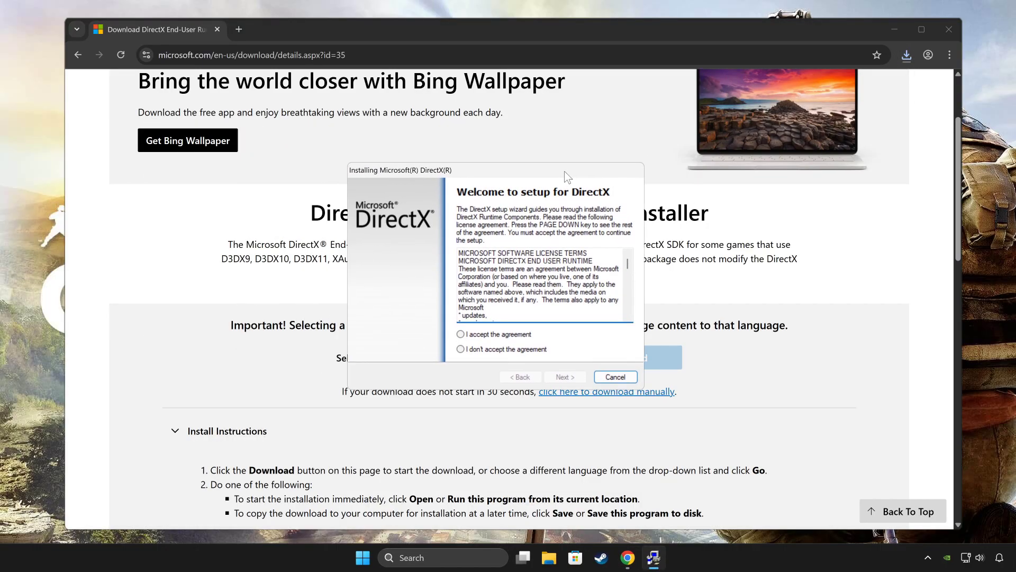
{"action": "scroll", "coordinate": [630, 275], "scroll_direction": "down", "scroll_amount": 10}
{"action": "left_click", "coordinate": [486, 334]}
{"action": "left_click", "coordinate": [565, 377]}
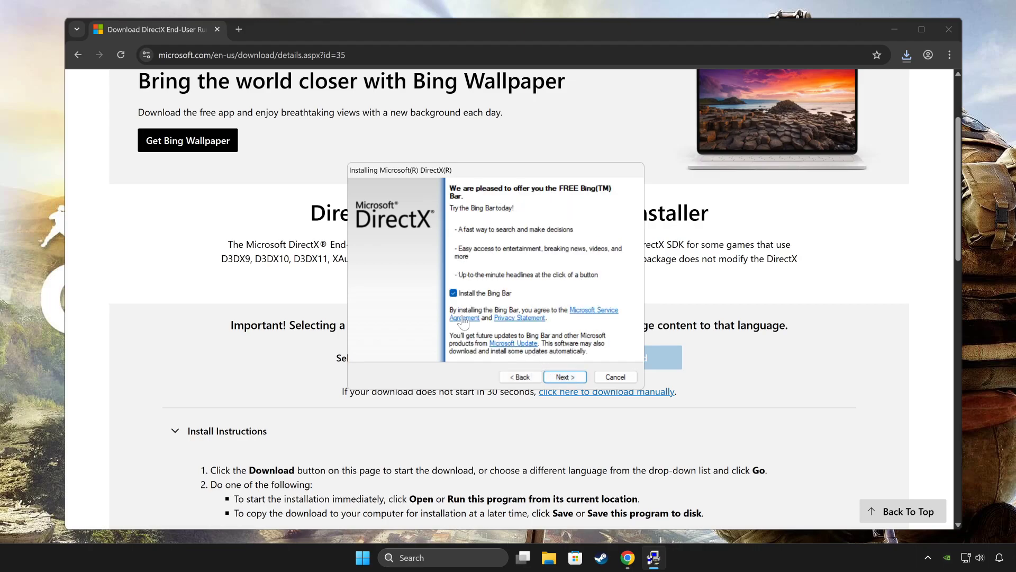
{"action": "left_click", "coordinate": [453, 294]}
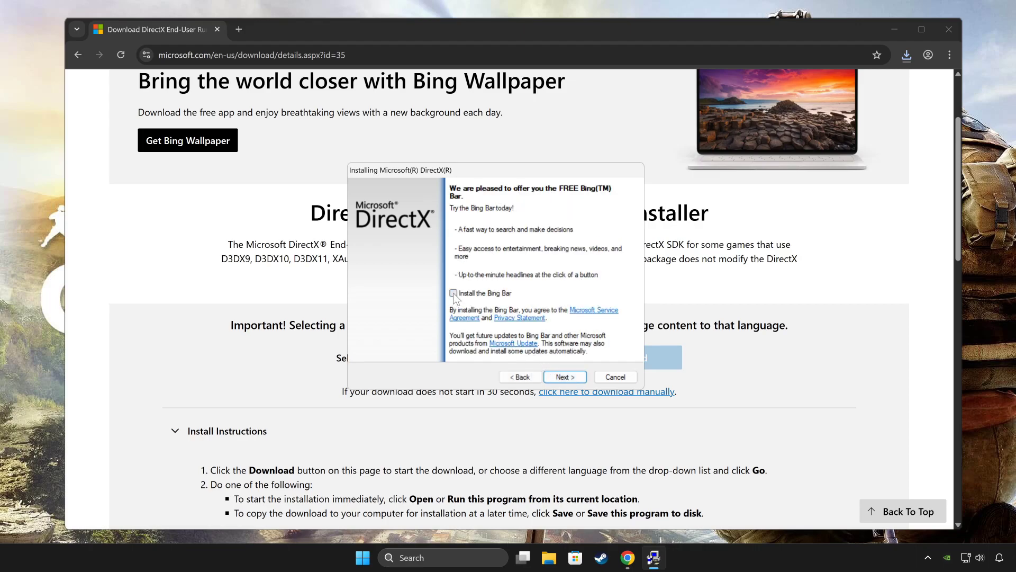
{"action": "left_click", "coordinate": [567, 377]}
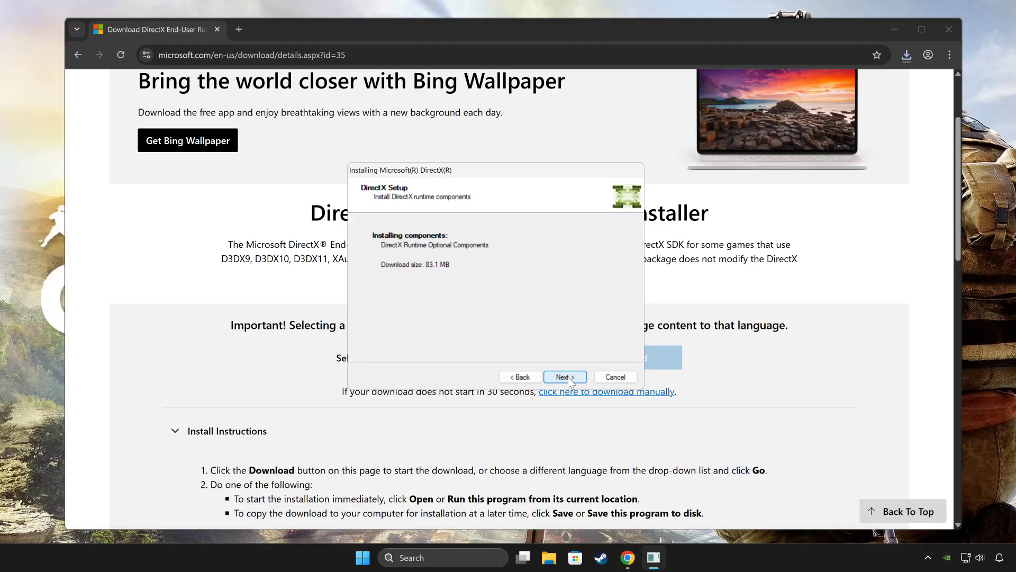
{"action": "left_click", "coordinate": [567, 377]}
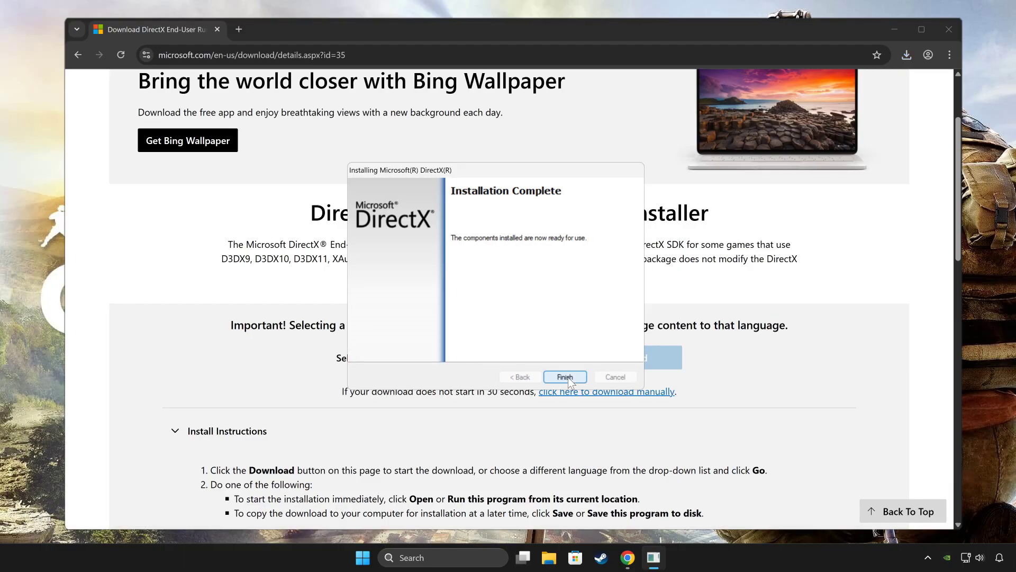
{"action": "left_click", "coordinate": [553, 378]}
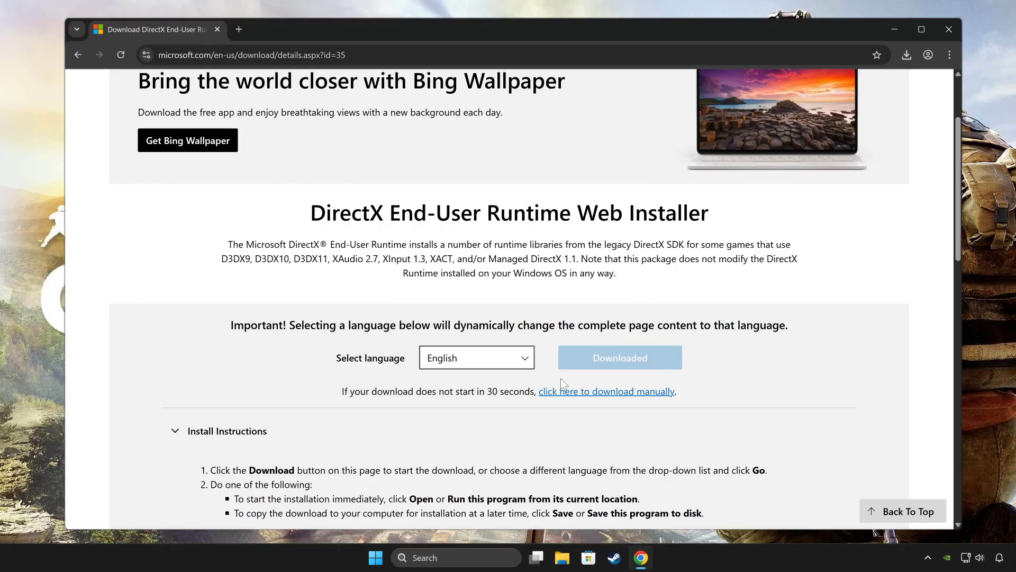
Step: Search for "visual c download" in a new browser tab and open Microsoft's latest supported Visual C++ Redistributable downloads page
{"action": "left_click", "coordinate": [235, 31]}
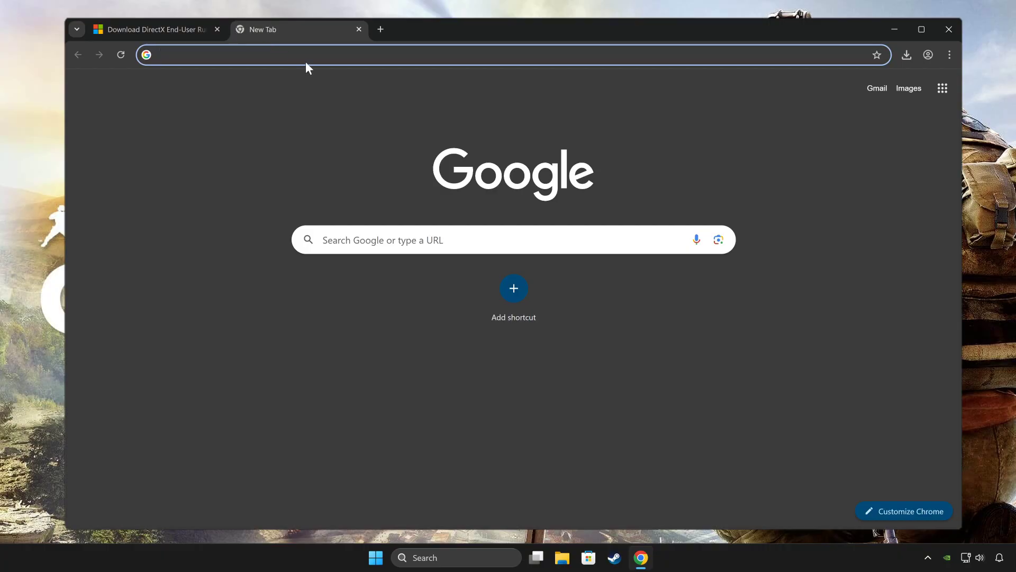
{"action": "type", "text": "ual c"}
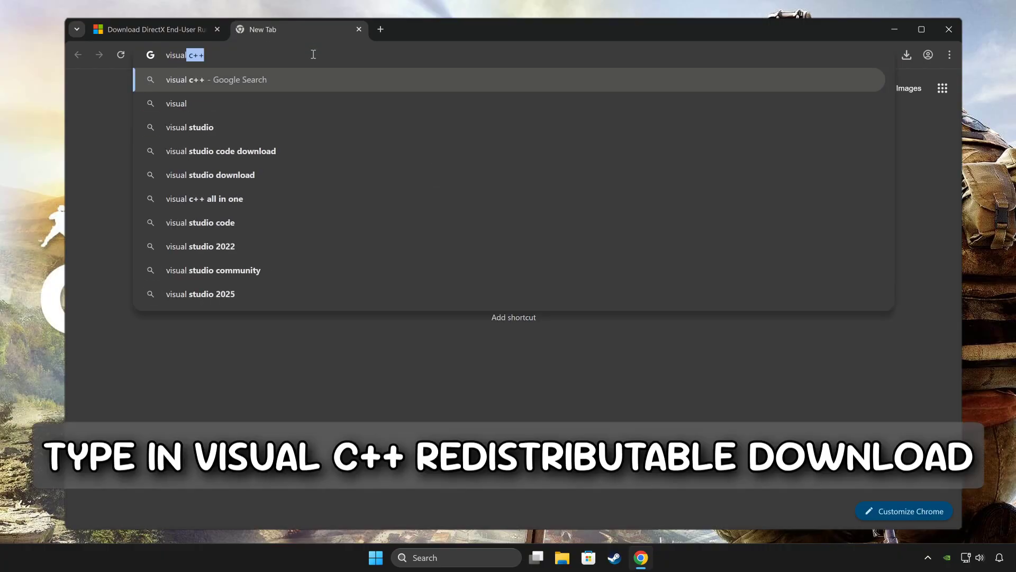
{"action": "type", "text": " download"}
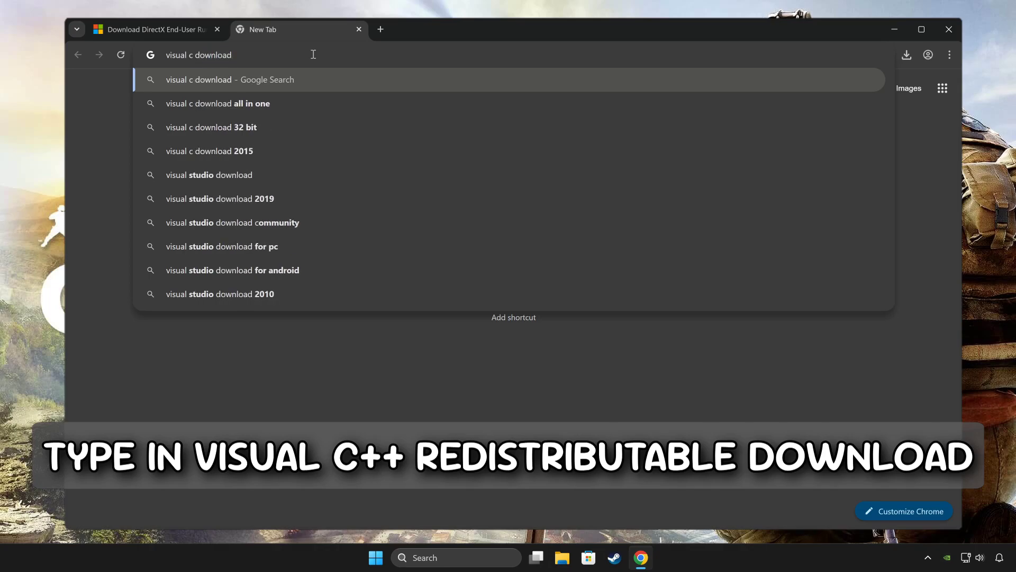
{"action": "key", "text": "Return"}
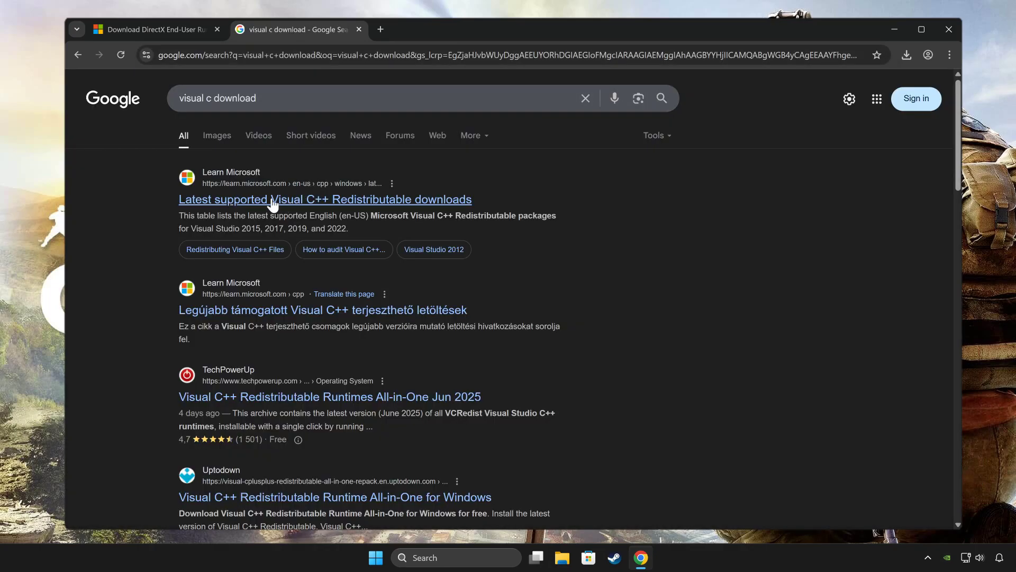
{"action": "left_click", "coordinate": [295, 200]}
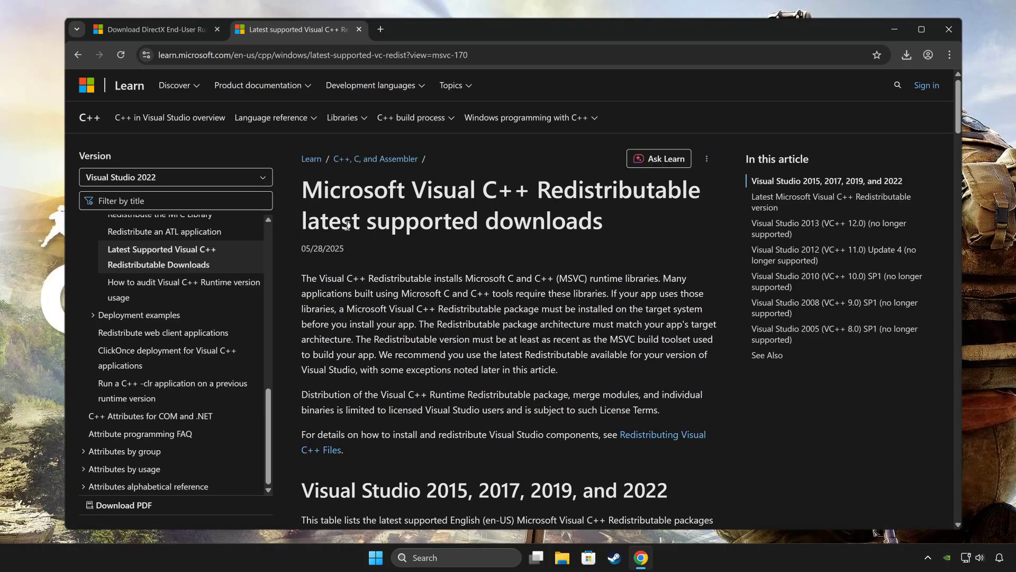
Step: Download the X86 and X64 installers of the latest Microsoft Visual C++ Redistributable version
{"action": "scroll", "coordinate": [362, 229], "scroll_direction": "down", "scroll_amount": 6}
{"action": "scroll", "coordinate": [362, 229], "scroll_direction": "down", "scroll_amount": 5}
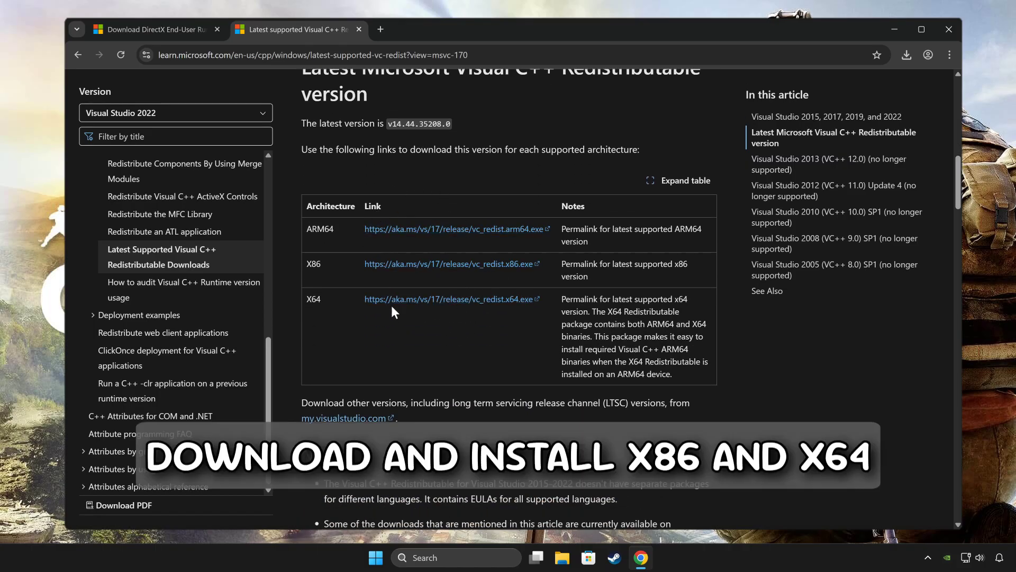
{"action": "left_click", "coordinate": [380, 266]}
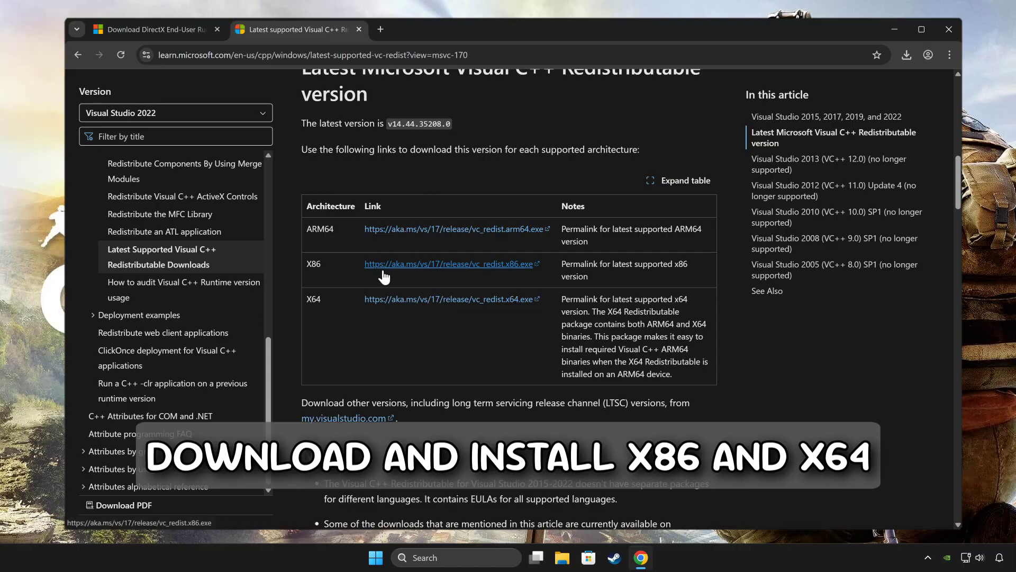
{"action": "left_click", "coordinate": [400, 304]}
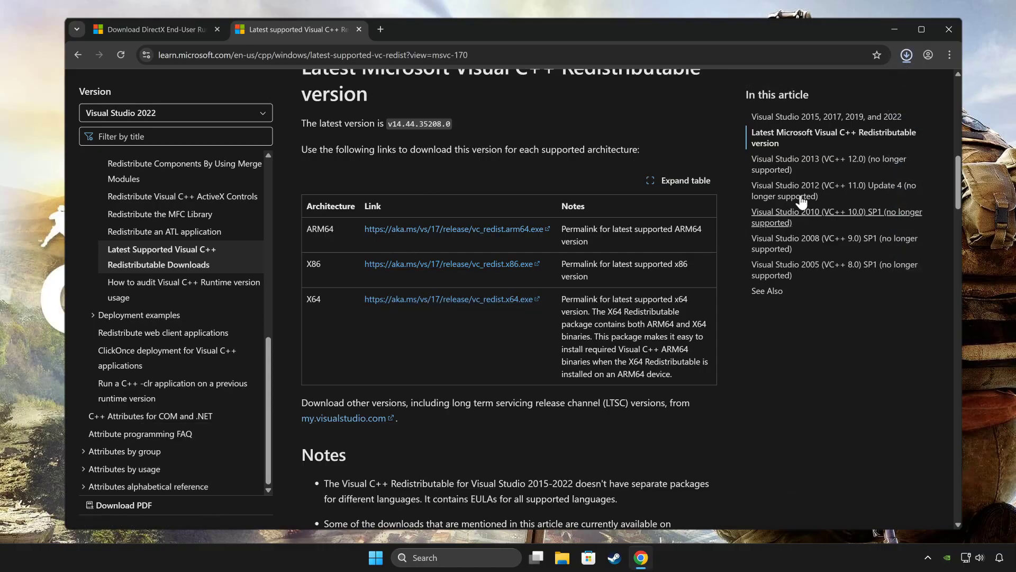
Step: Run the downloaded VC_redist.x86.exe, agree to the license terms, install it and close the setup
{"action": "left_click", "coordinate": [906, 56]}
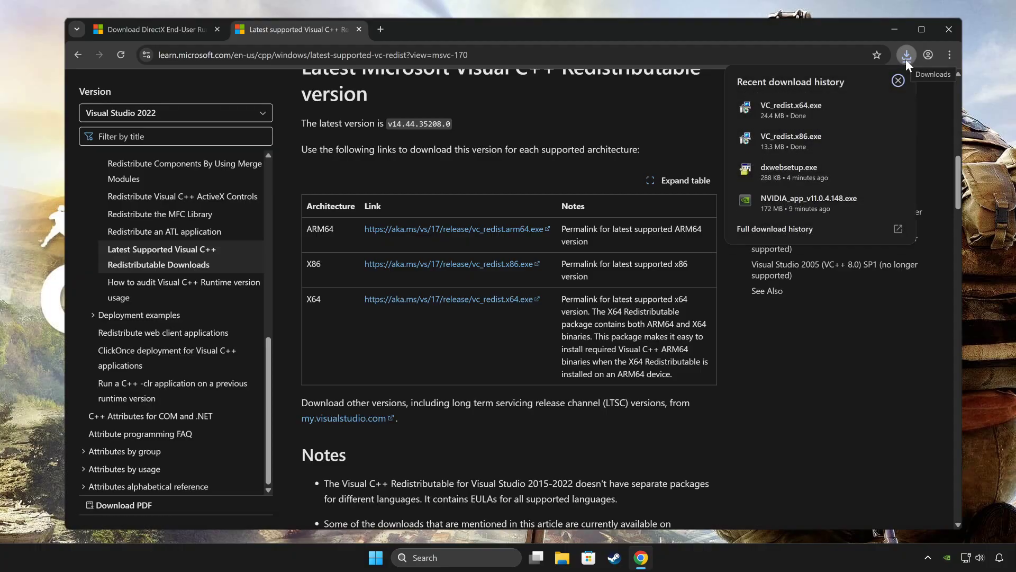
{"action": "left_click", "coordinate": [834, 145]}
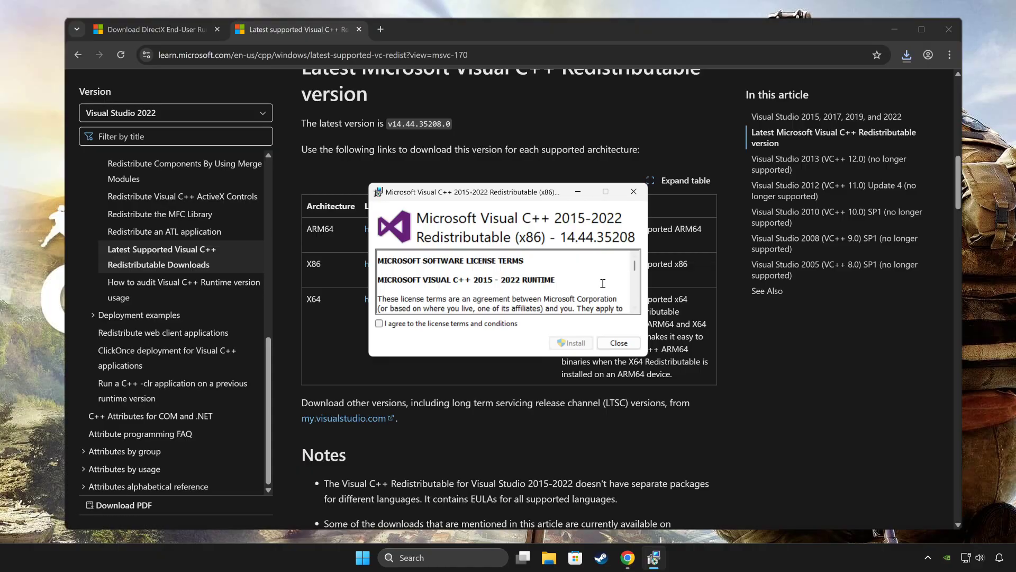
{"action": "left_click", "coordinate": [470, 324]}
{"action": "left_click", "coordinate": [557, 343]}
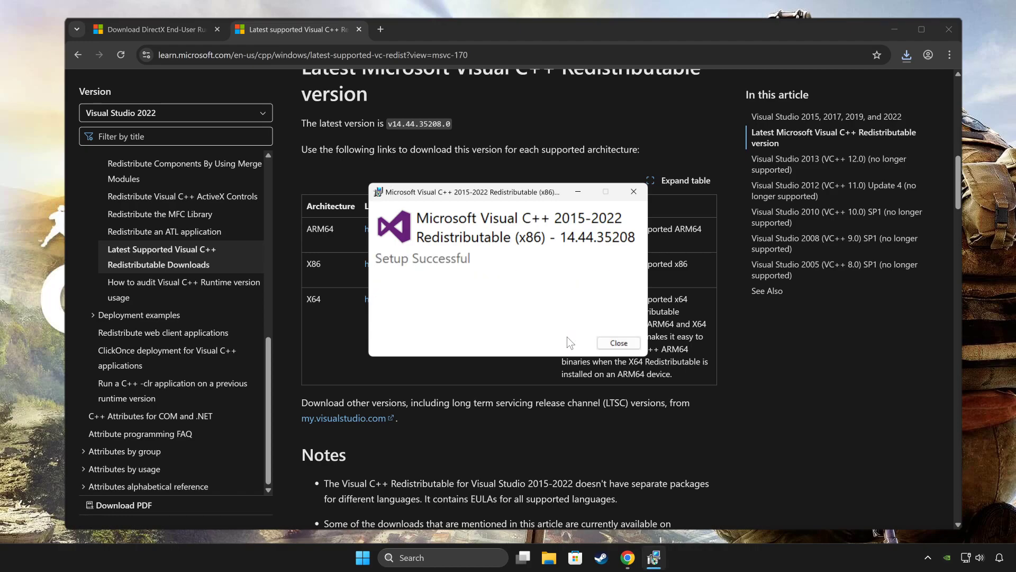
{"action": "left_click", "coordinate": [619, 343]}
Step: Run the downloaded VC_redist.x64.exe, agree to the license terms and install it
{"action": "left_click", "coordinate": [906, 57]}
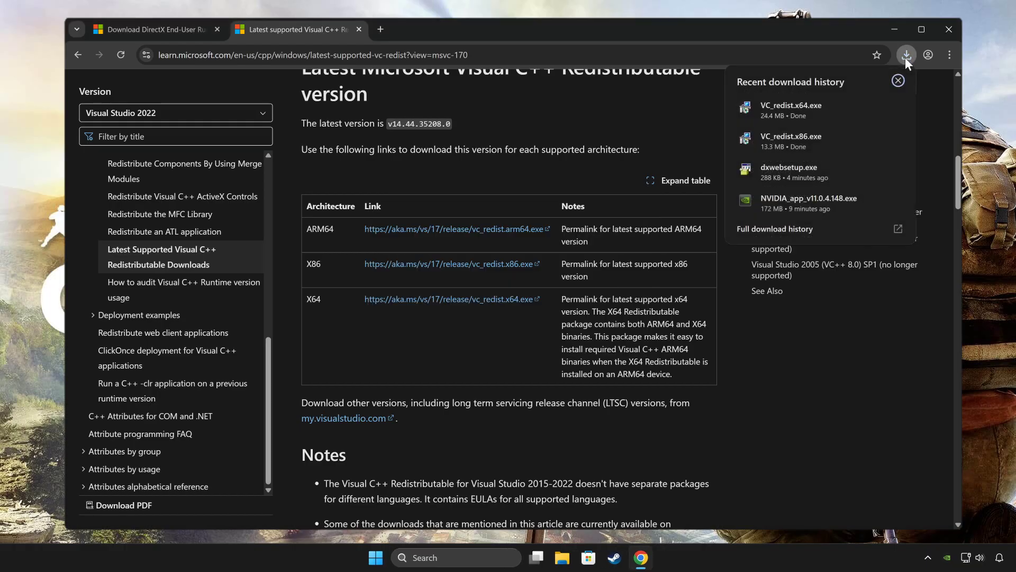
{"action": "left_click", "coordinate": [844, 108]}
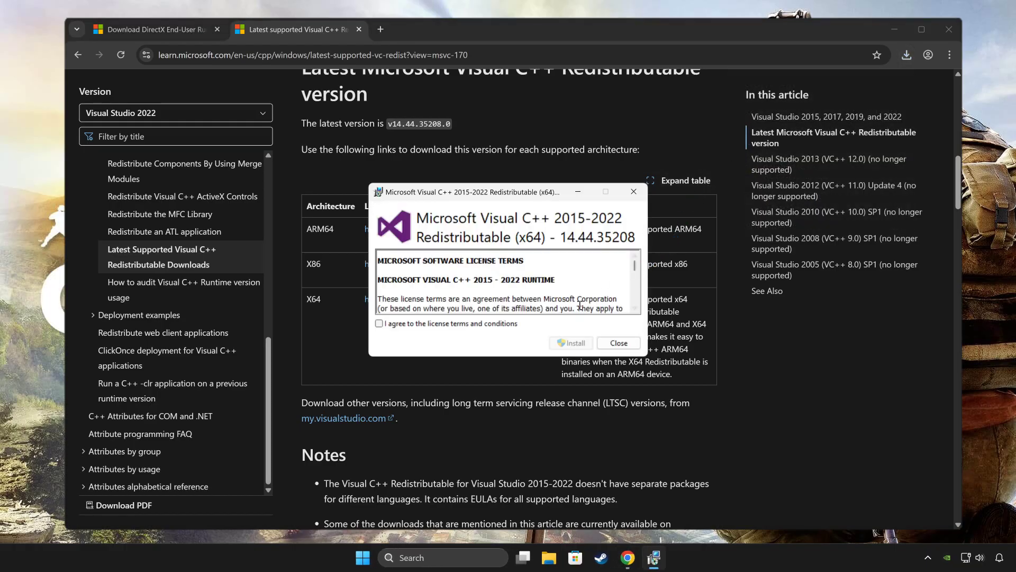
{"action": "left_click", "coordinate": [482, 326]}
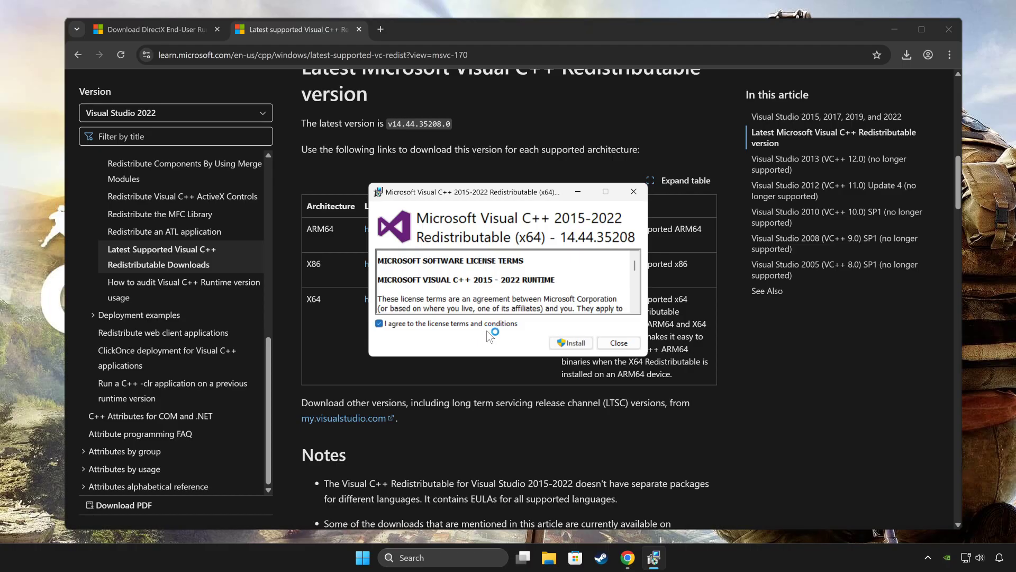
{"action": "left_click", "coordinate": [572, 342]}
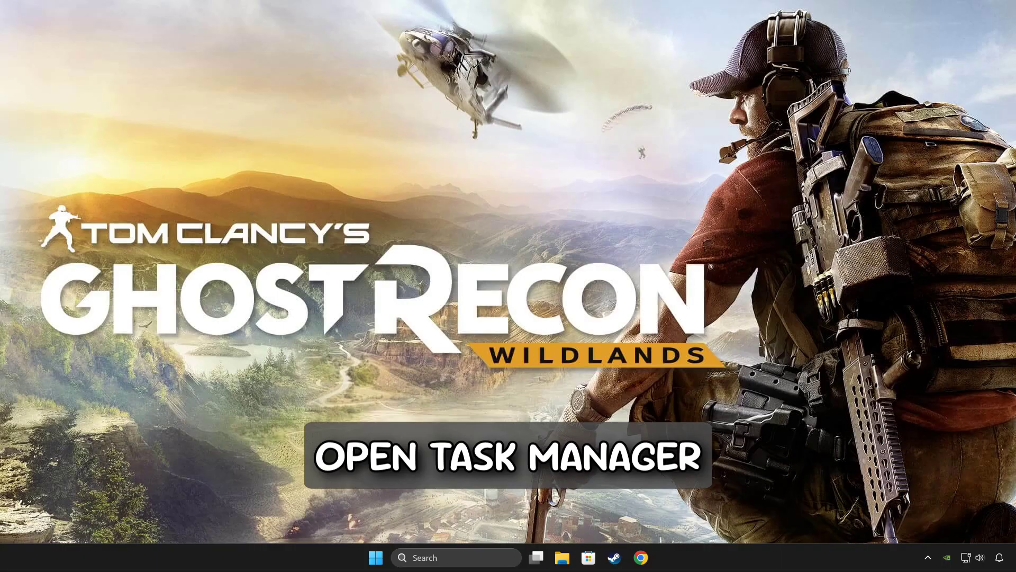
Step: Open Task Manager, disable OneDrive, Microsoft Teams and Mobile devices in the startup apps, and close it
{"action": "right_click", "coordinate": [376, 558]}
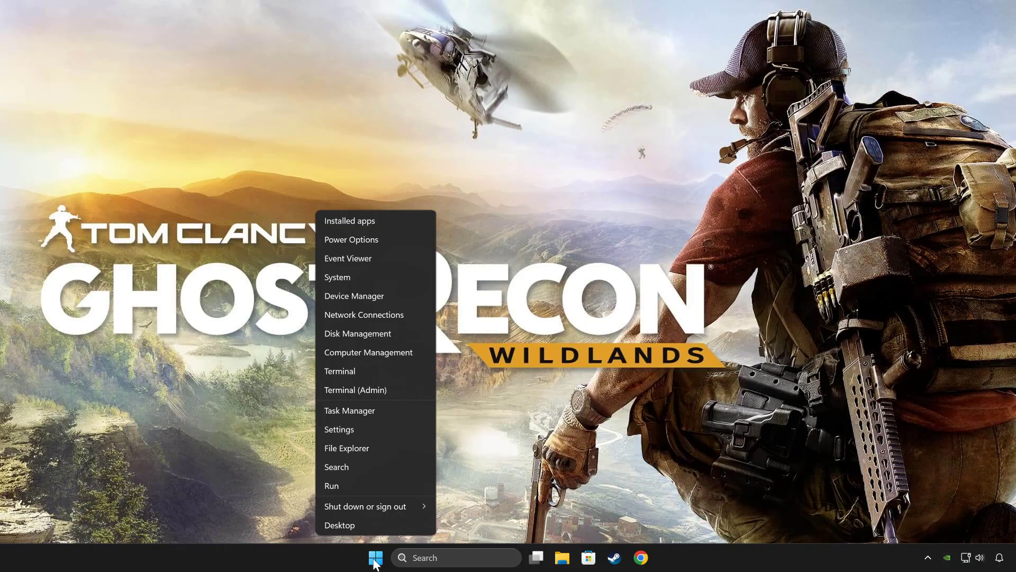
{"action": "left_click", "coordinate": [371, 411]}
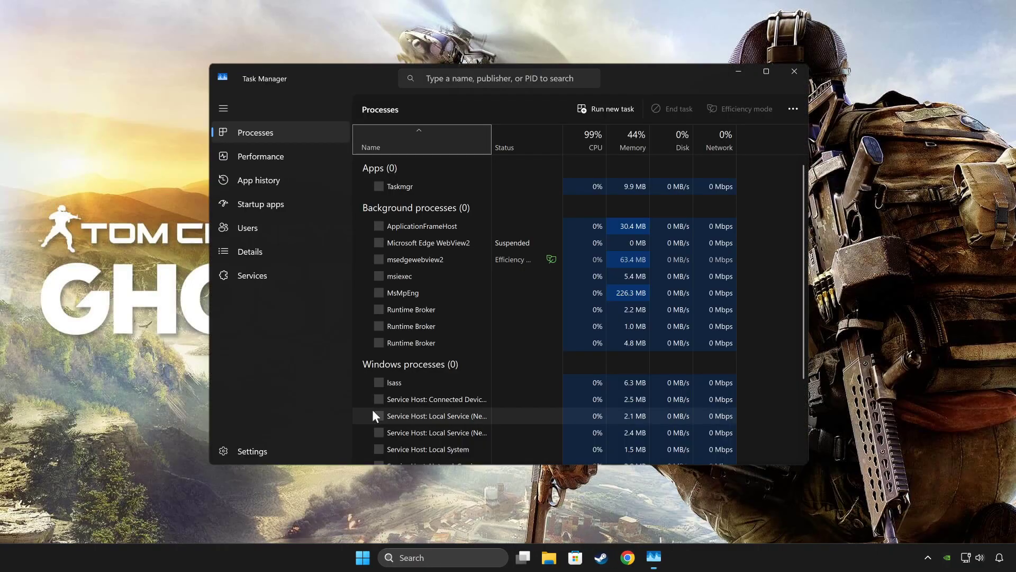
{"action": "left_click", "coordinate": [286, 203]}
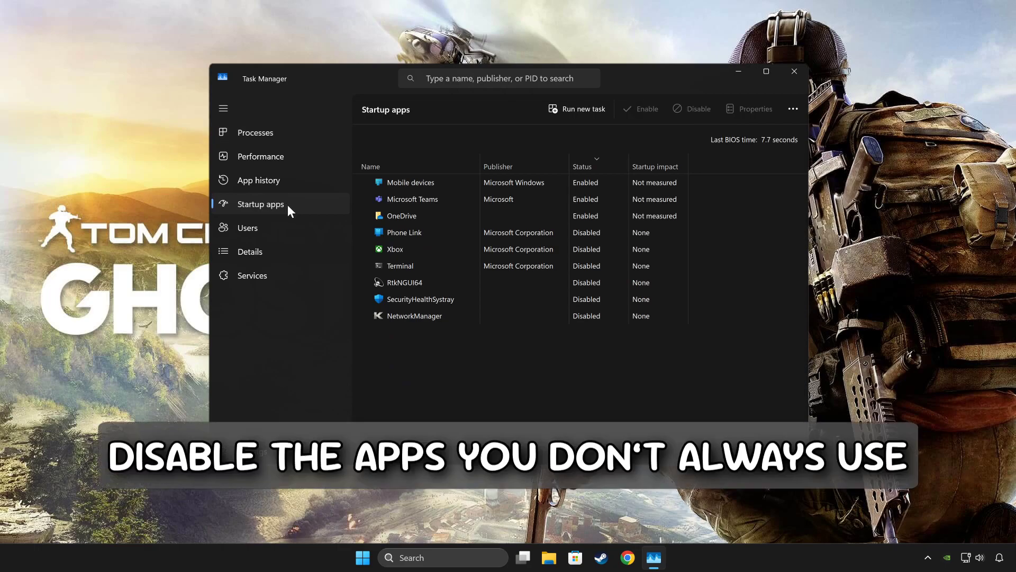
{"action": "left_click", "coordinate": [690, 110]}
{"action": "left_click", "coordinate": [602, 198]}
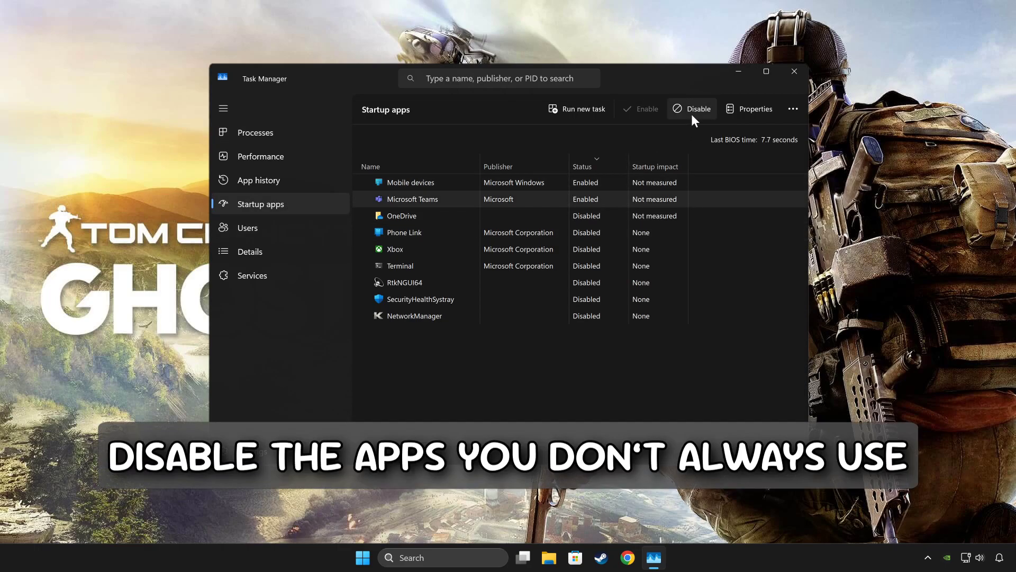
{"action": "left_click", "coordinate": [692, 112]}
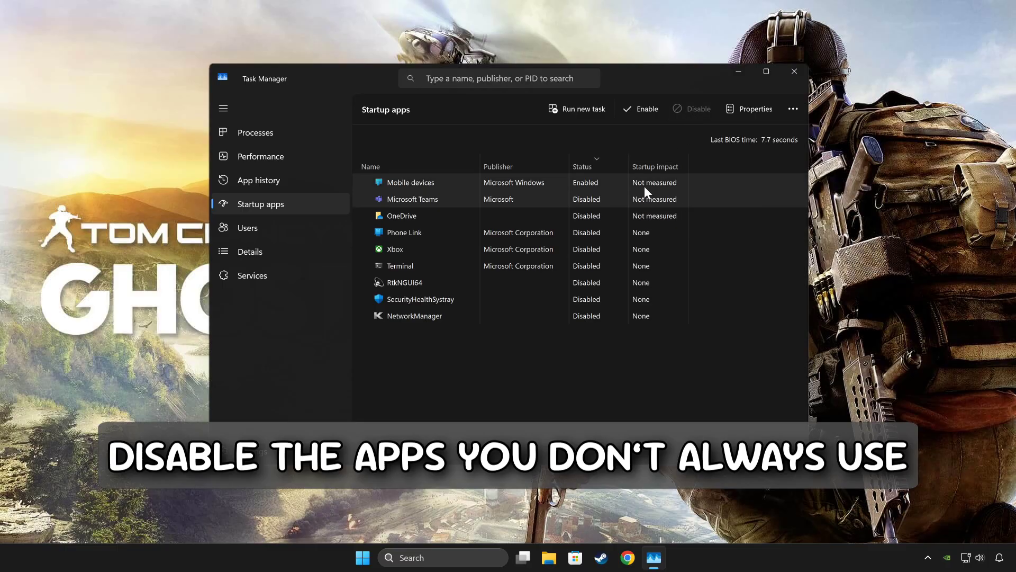
{"action": "left_click", "coordinate": [608, 185]}
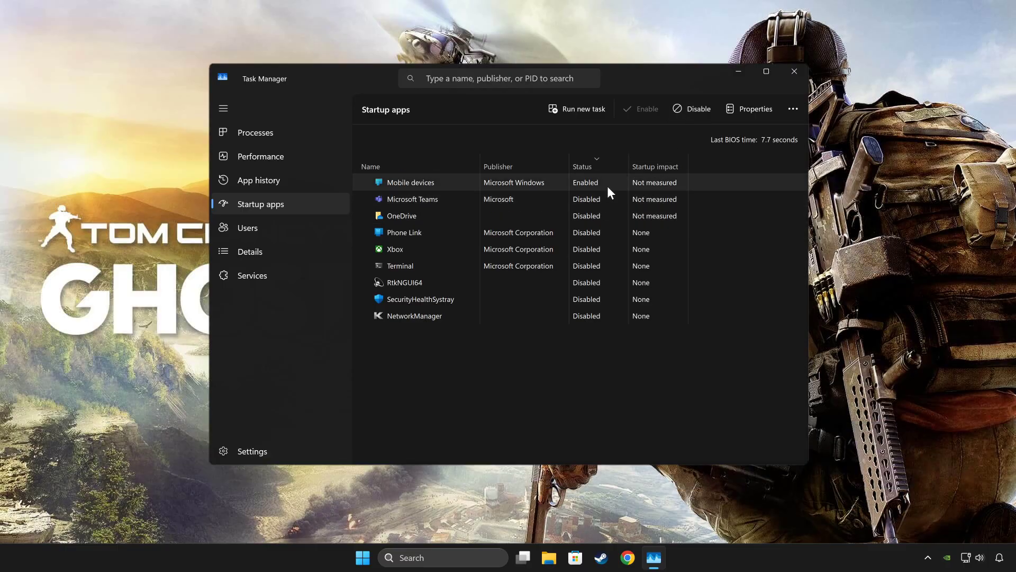
{"action": "left_click", "coordinate": [694, 111]}
{"action": "left_click", "coordinate": [791, 77]}
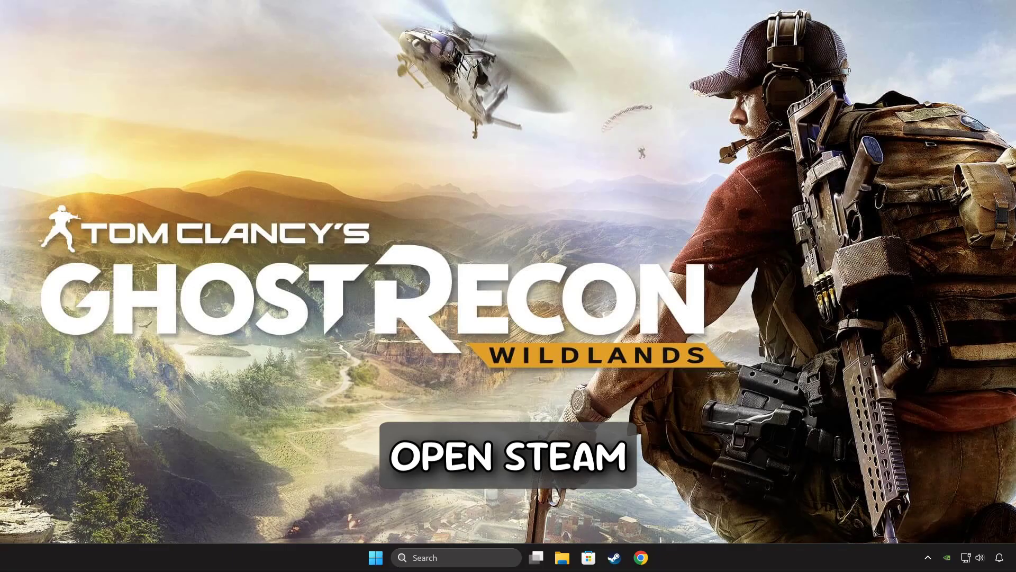
Step: Open Steam and turn off the Steam Overlay while in-game in its In Game settings
{"action": "left_click", "coordinate": [615, 558]}
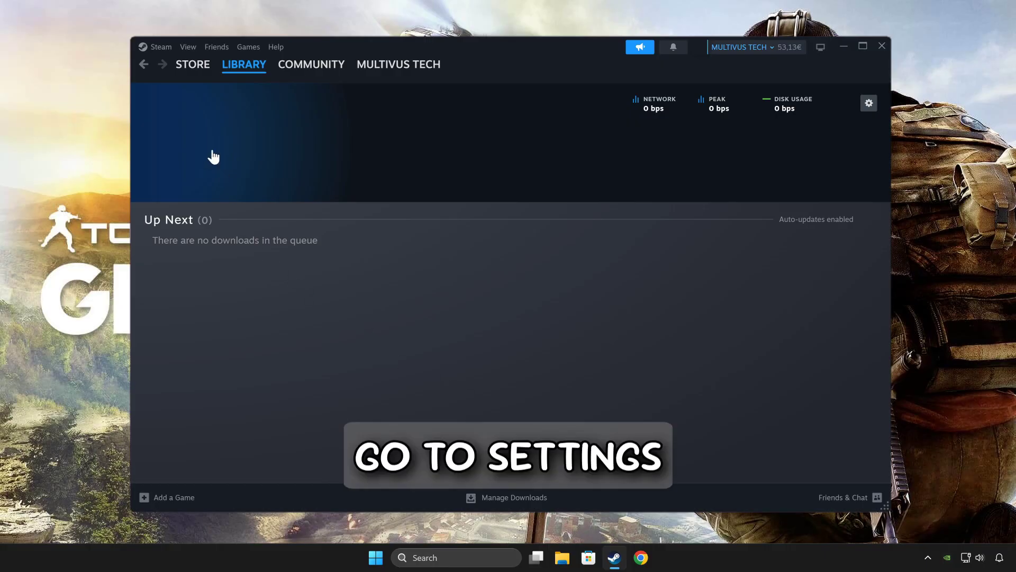
{"action": "left_click", "coordinate": [165, 50]}
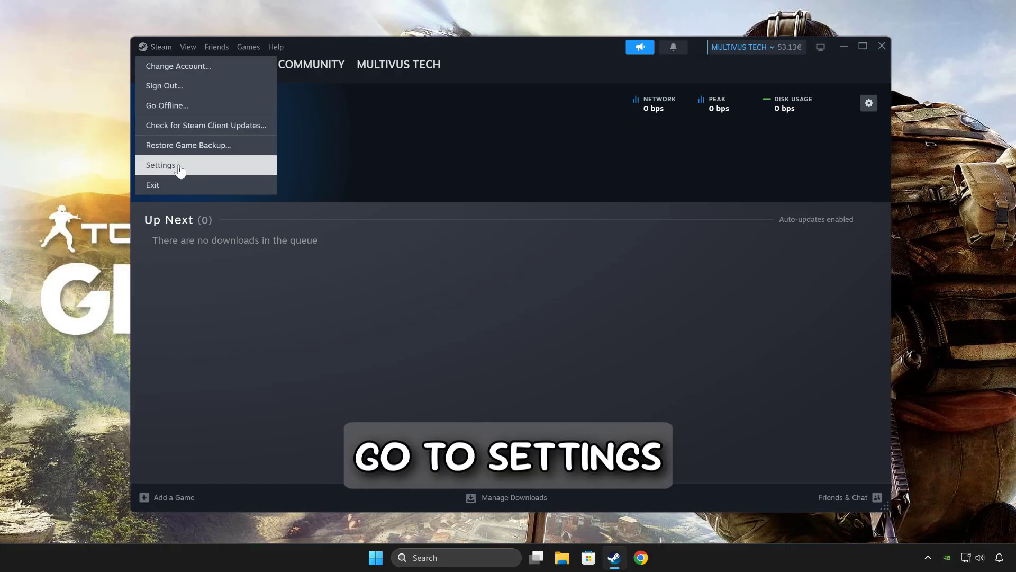
{"action": "left_click", "coordinate": [210, 166]}
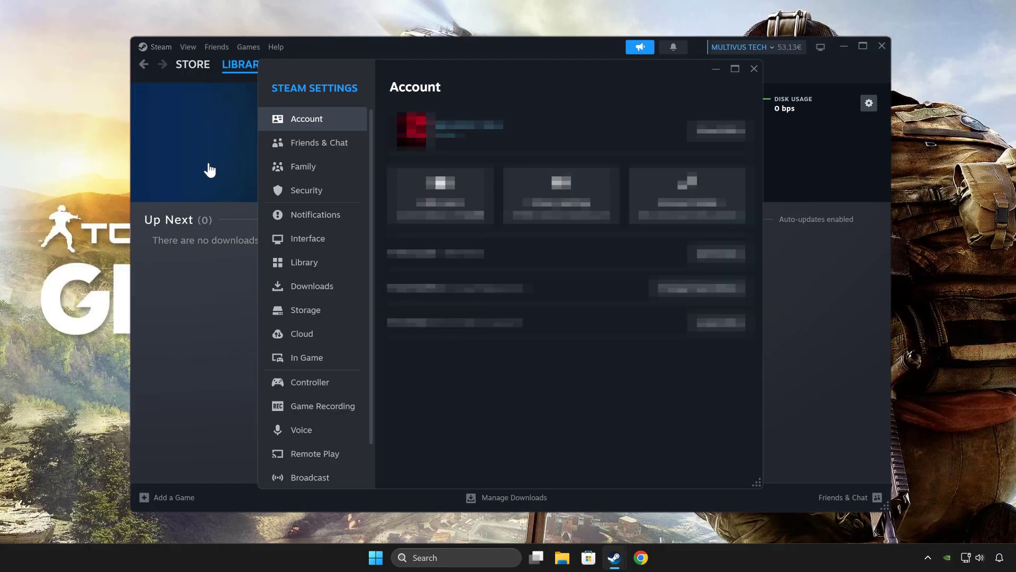
{"action": "left_click", "coordinate": [329, 361]}
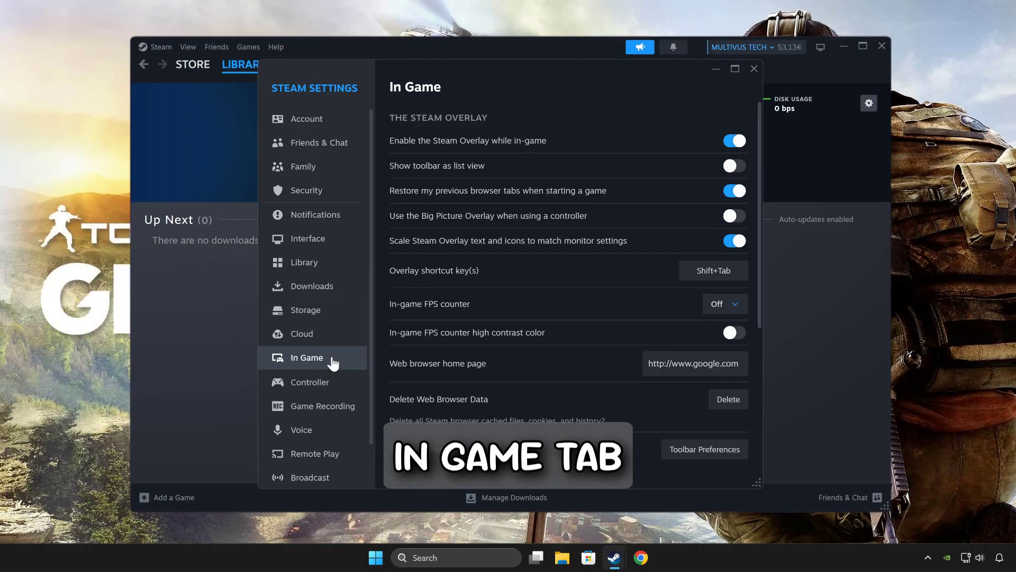
{"action": "left_click", "coordinate": [737, 142]}
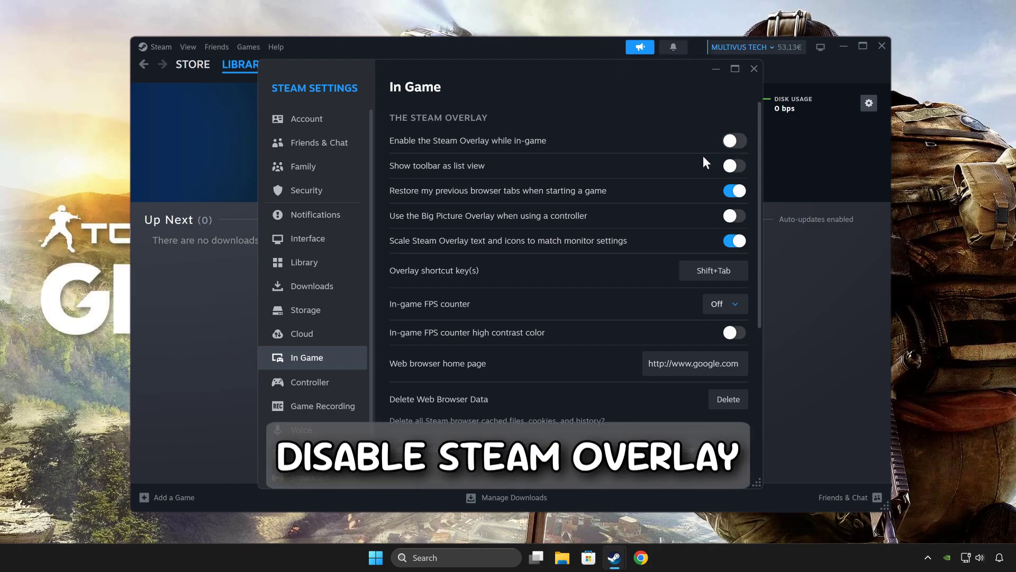
Step: Set Steam's game recording mode to Recording Off and disable Remote Play
{"action": "left_click", "coordinate": [323, 406]}
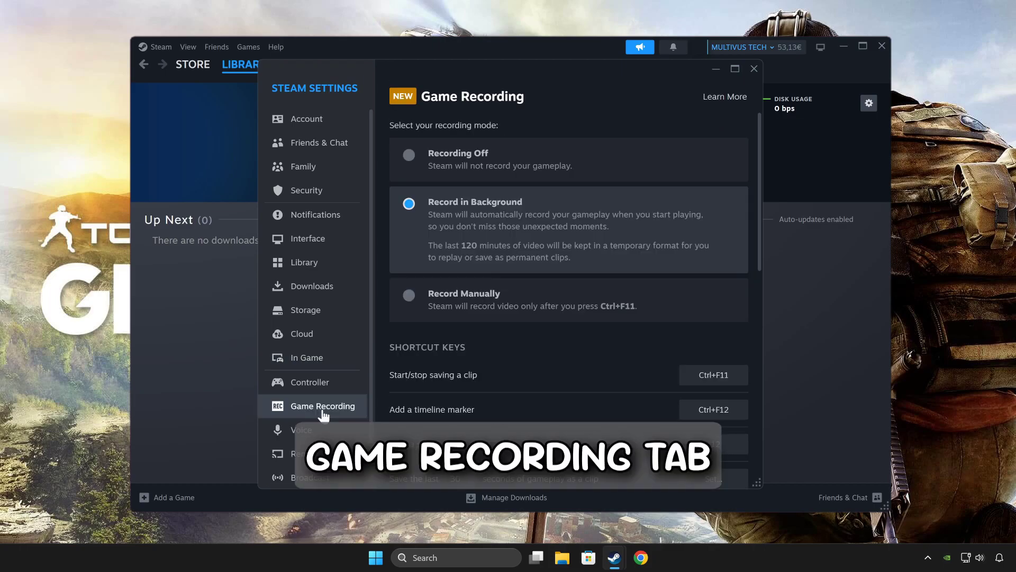
{"action": "left_click", "coordinate": [409, 156]}
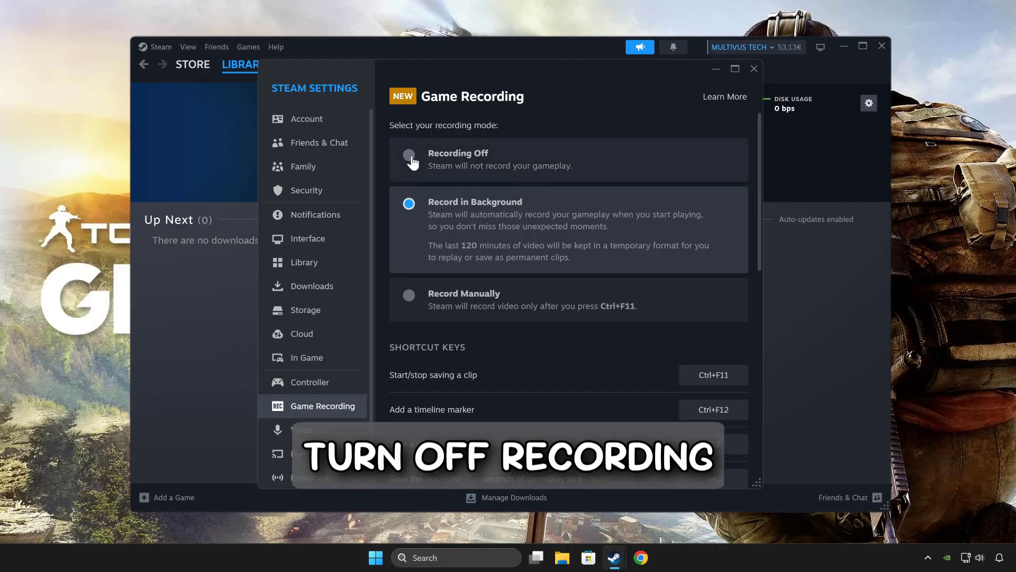
{"action": "scroll", "coordinate": [333, 381], "scroll_direction": "down", "scroll_amount": 2}
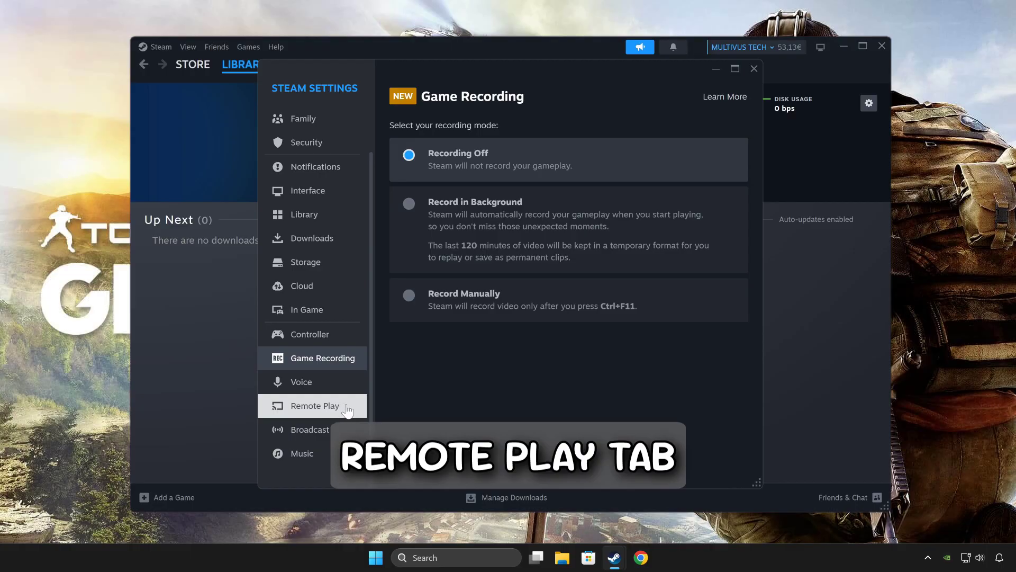
{"action": "left_click", "coordinate": [347, 410]}
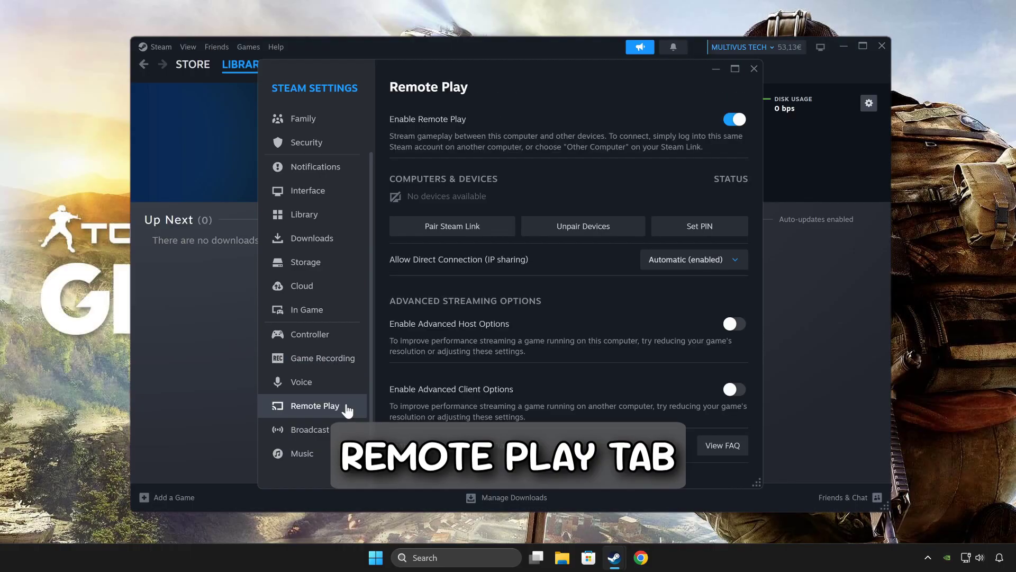
{"action": "left_click", "coordinate": [736, 121]}
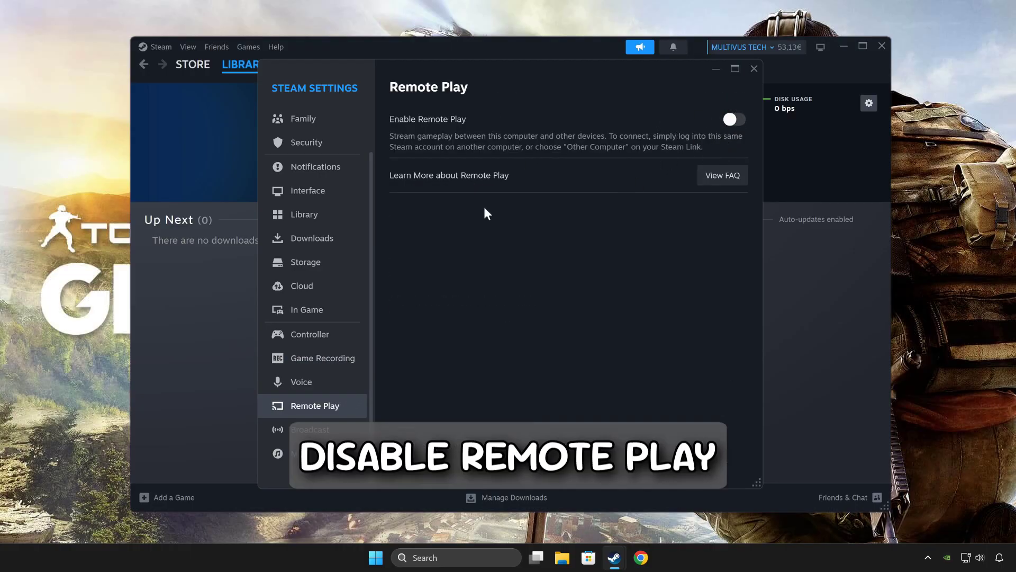
Step: Clear Steam's download cache and confirm the restart of Steam
{"action": "left_click", "coordinate": [339, 244]}
{"action": "scroll", "coordinate": [512, 322], "scroll_direction": "down", "scroll_amount": 3}
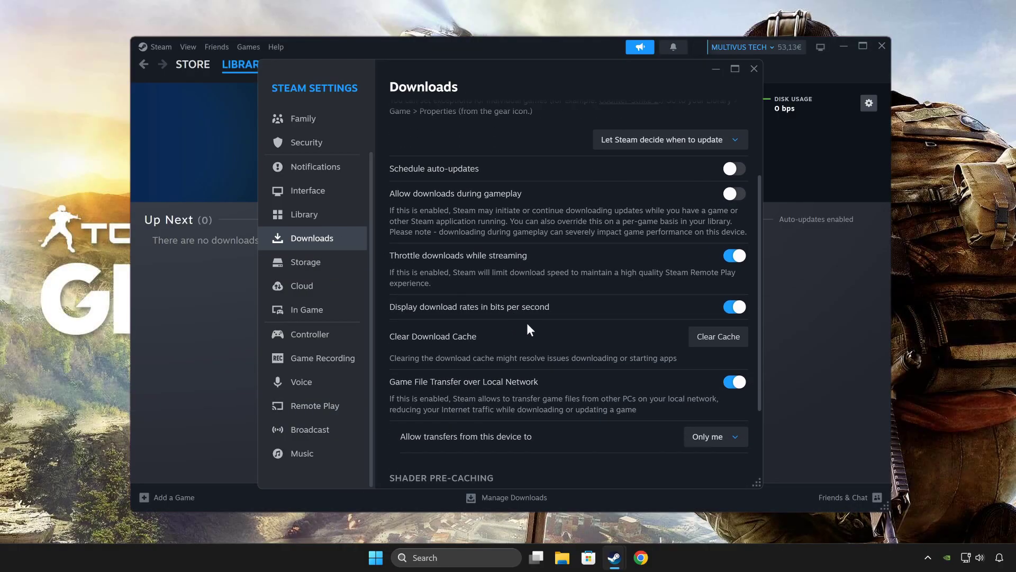
{"action": "left_click", "coordinate": [723, 339]}
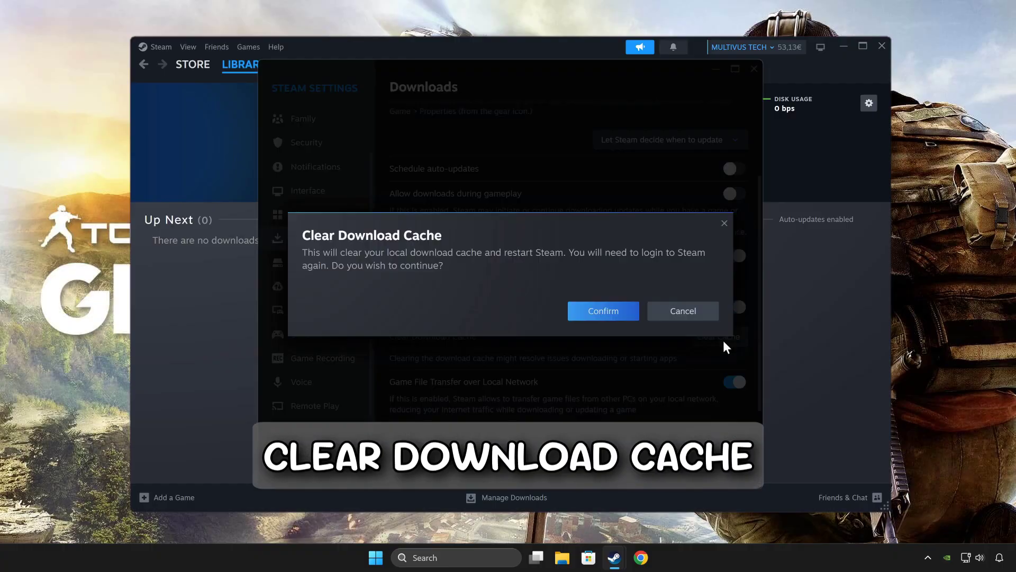
{"action": "left_click", "coordinate": [607, 313]}
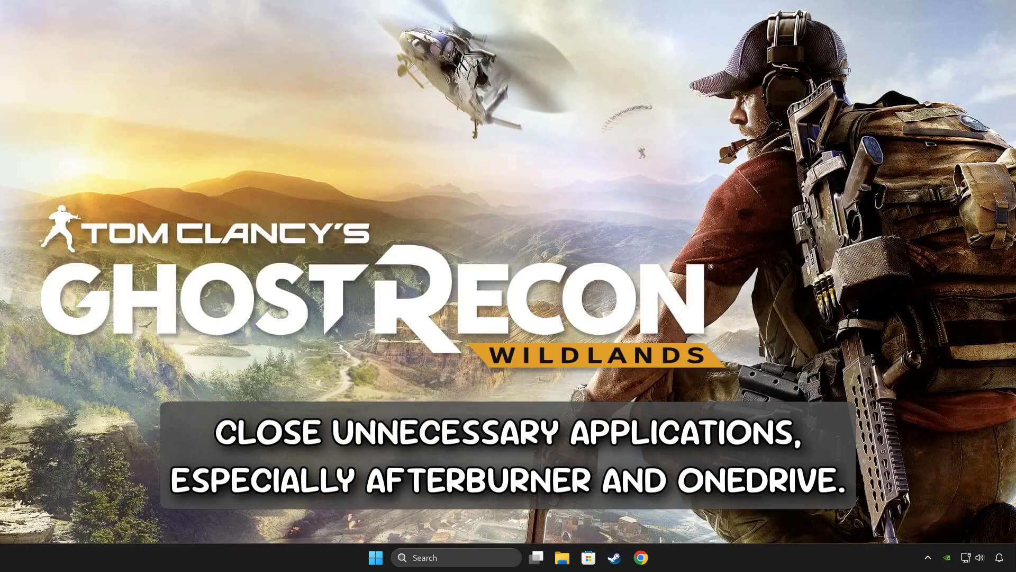
Step: Quit the unneeded background apps hidden in the system tray, including Afterburner and OneDrive, and confirm quitting OneDrive
{"action": "left_click", "coordinate": [929, 562]}
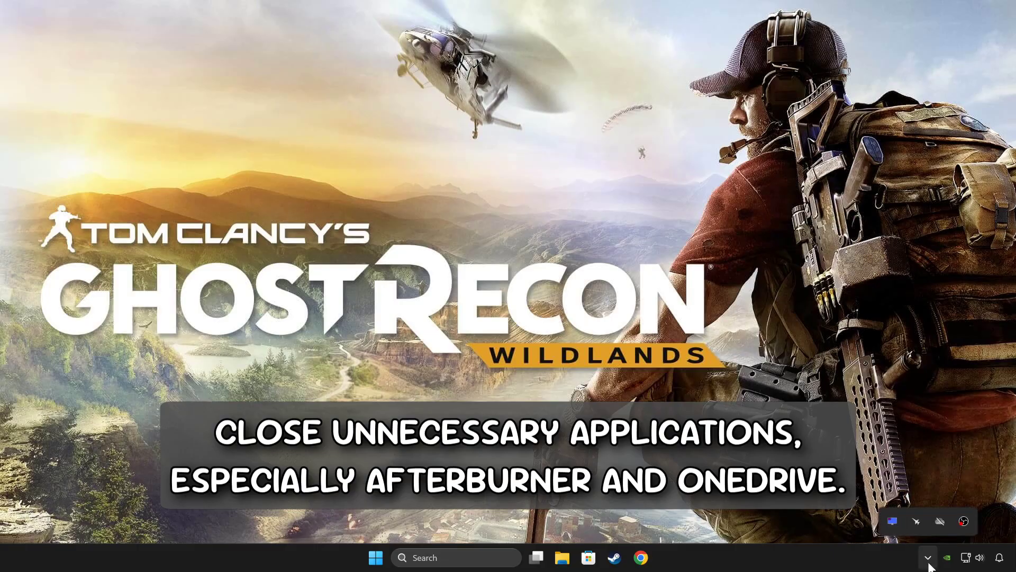
{"action": "right_click", "coordinate": [915, 522]}
{"action": "left_click", "coordinate": [926, 513]}
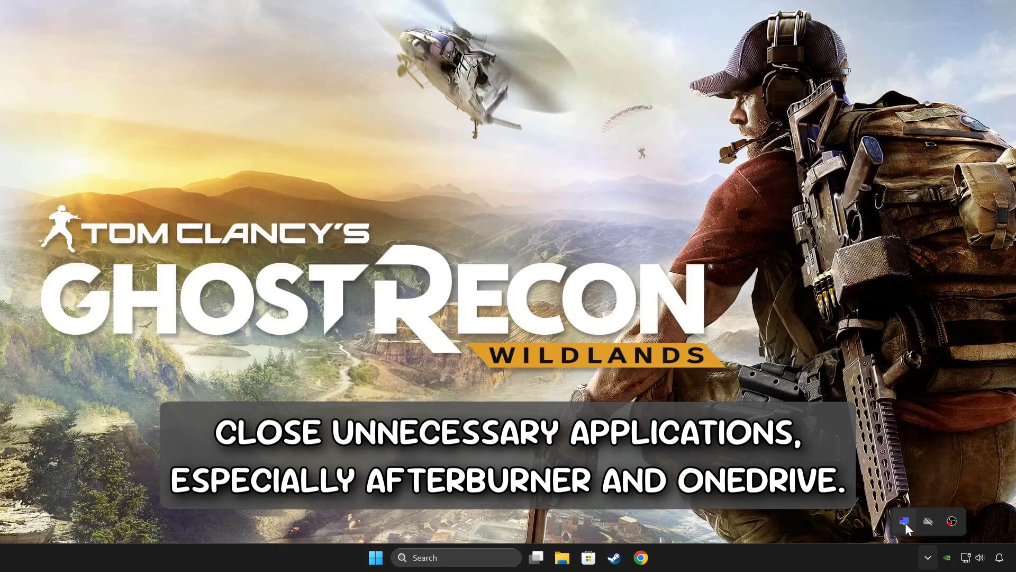
{"action": "right_click", "coordinate": [905, 522]}
{"action": "left_click", "coordinate": [914, 510]}
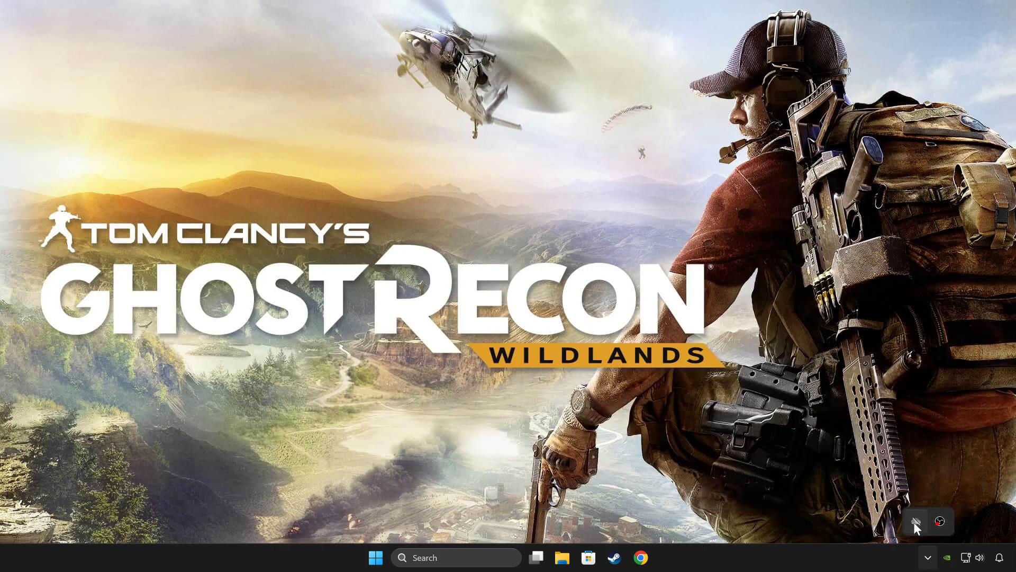
{"action": "right_click", "coordinate": [914, 522]}
{"action": "left_click", "coordinate": [938, 213]}
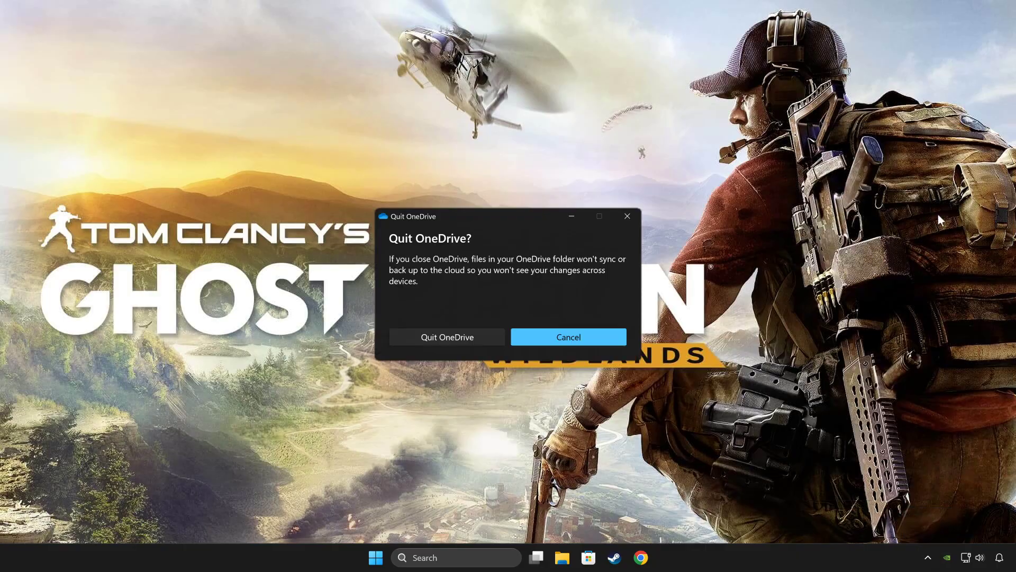
{"action": "left_click", "coordinate": [469, 340]}
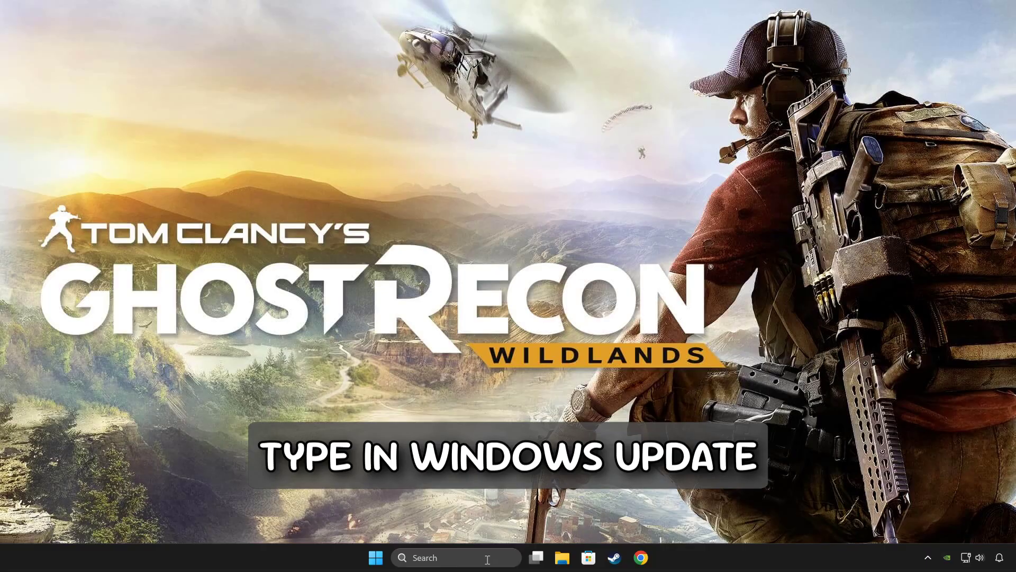
Step: Search Windows for "windows update", open the Windows Update settings, and download and install all pending updates
{"action": "left_click", "coordinate": [487, 560]}
{"action": "type", "text": "windows update"}
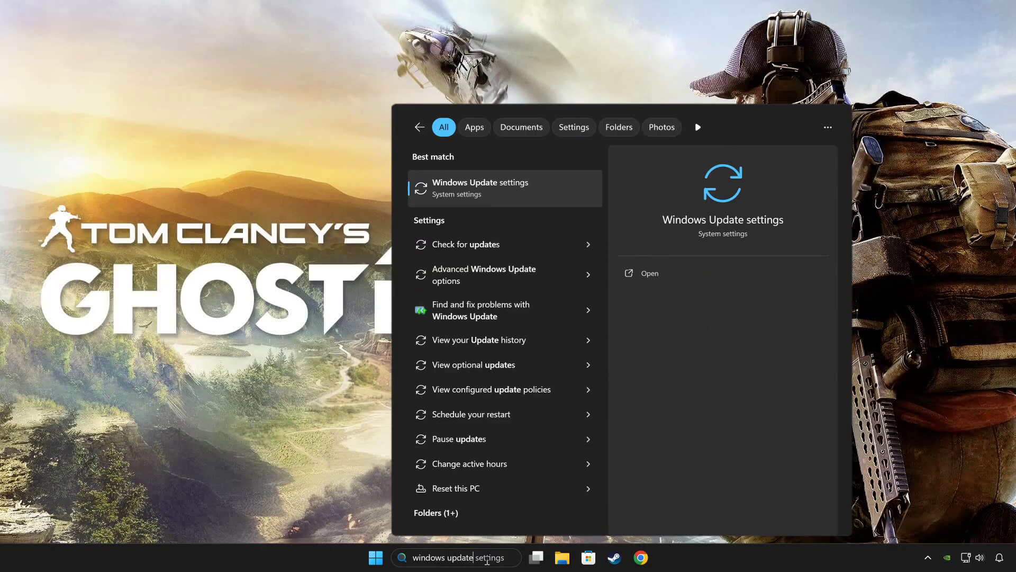
{"action": "left_click", "coordinate": [510, 186]}
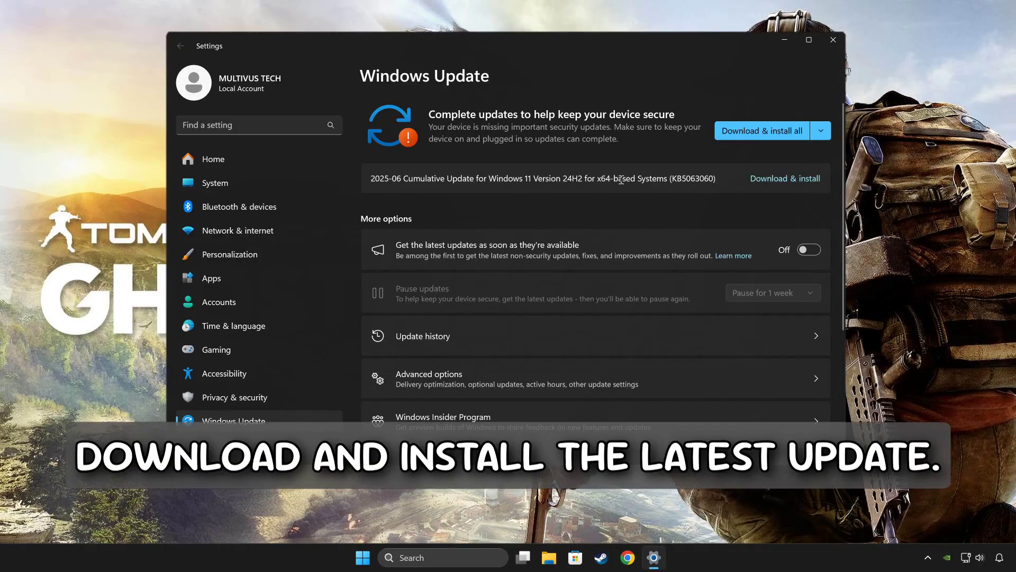
{"action": "left_click", "coordinate": [761, 139]}
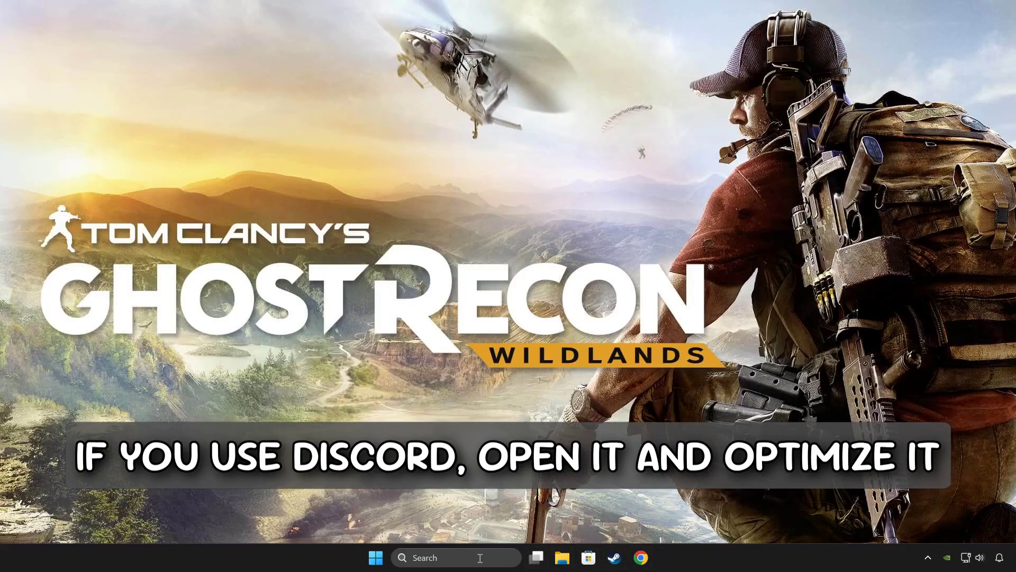
Step: Search Windows for "discord", open the app, and turn off Enable Overlay in its Game Overlay settings
{"action": "left_click", "coordinate": [480, 558]}
{"action": "type", "text": "discord"}
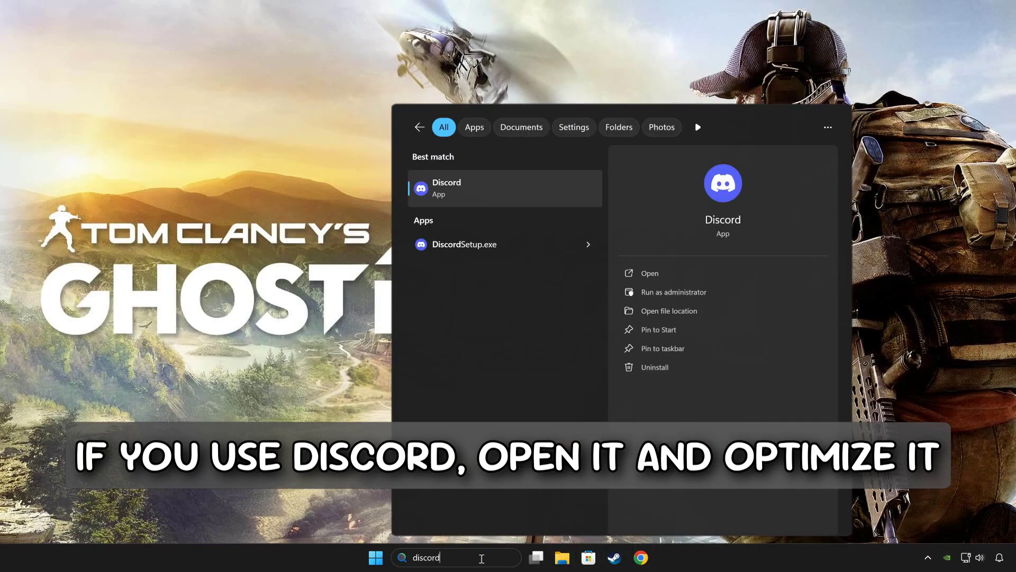
{"action": "left_click", "coordinate": [489, 189]}
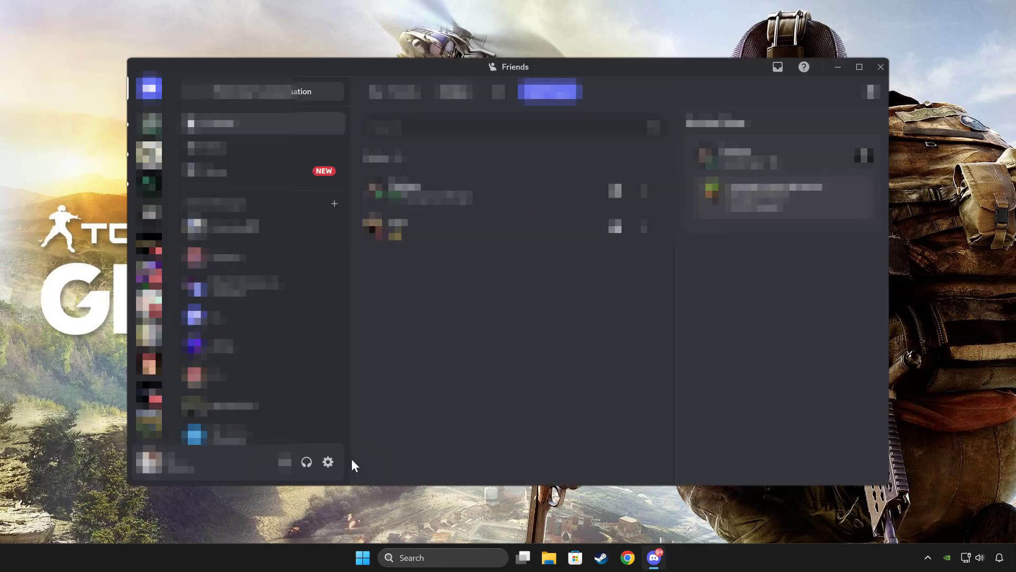
{"action": "left_click", "coordinate": [328, 462]}
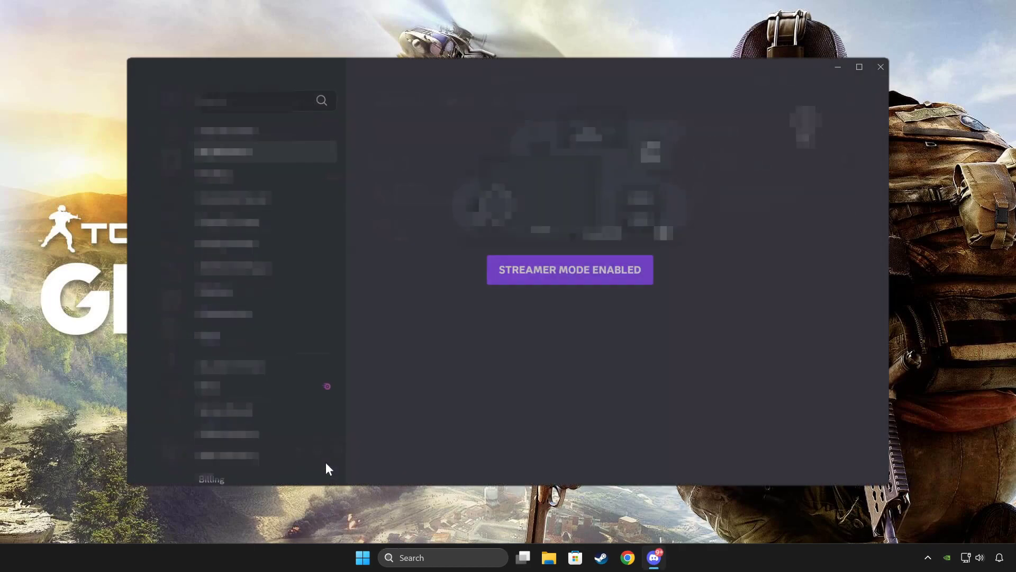
{"action": "scroll", "coordinate": [295, 424], "scroll_direction": "down", "scroll_amount": 7}
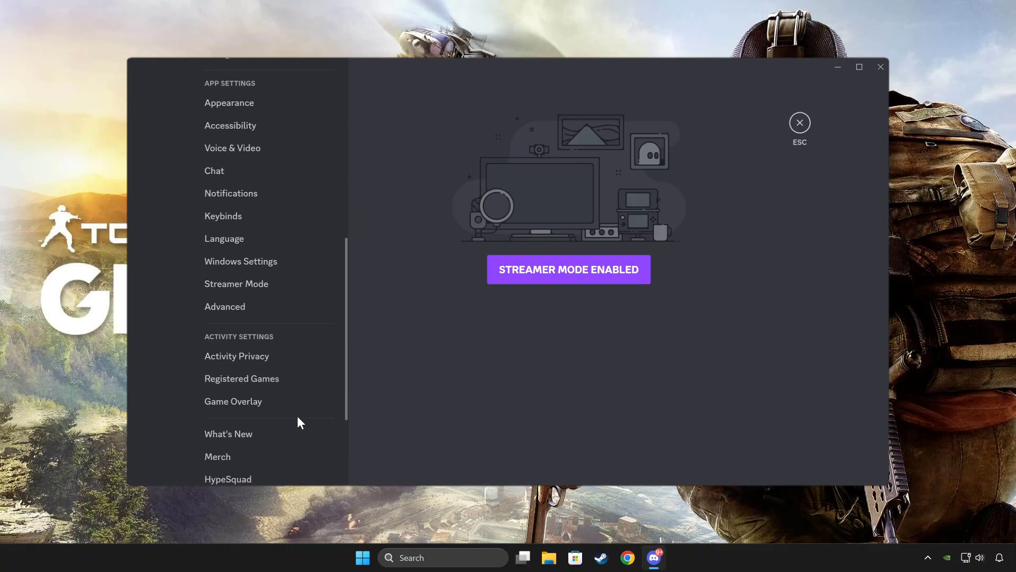
{"action": "scroll", "coordinate": [297, 418], "scroll_direction": "down", "scroll_amount": 2}
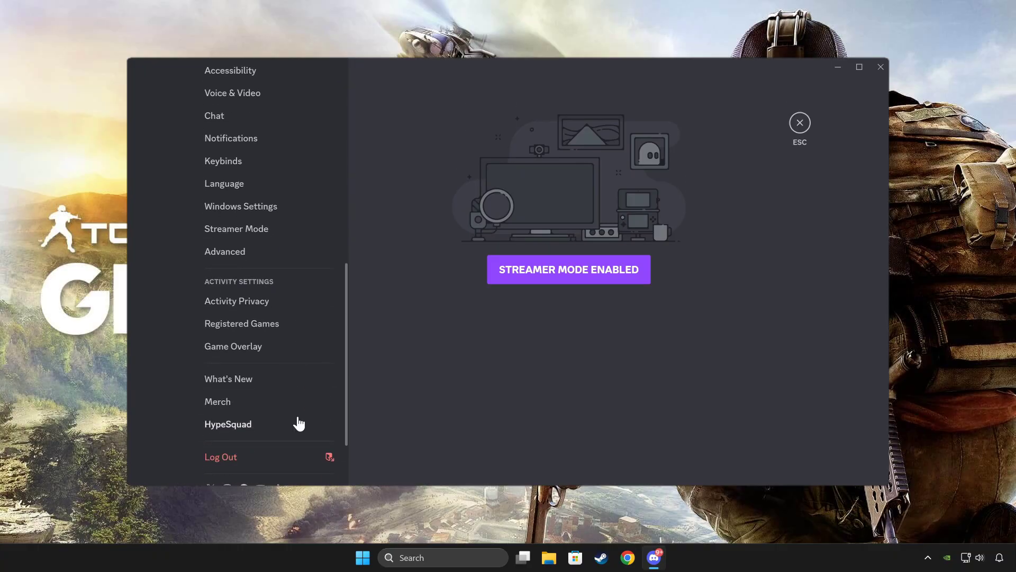
{"action": "left_click", "coordinate": [281, 350]}
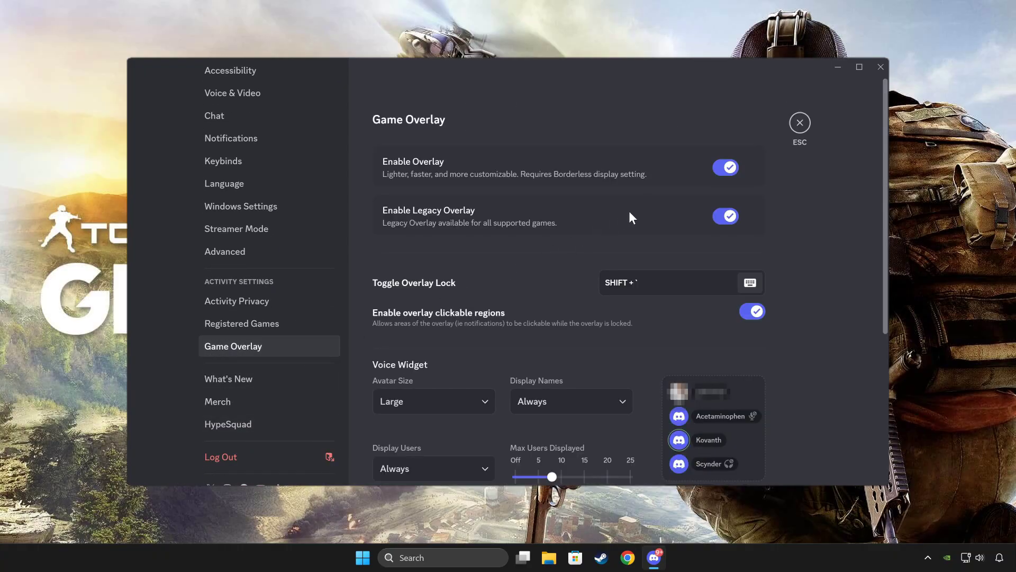
{"action": "left_click", "coordinate": [724, 169]}
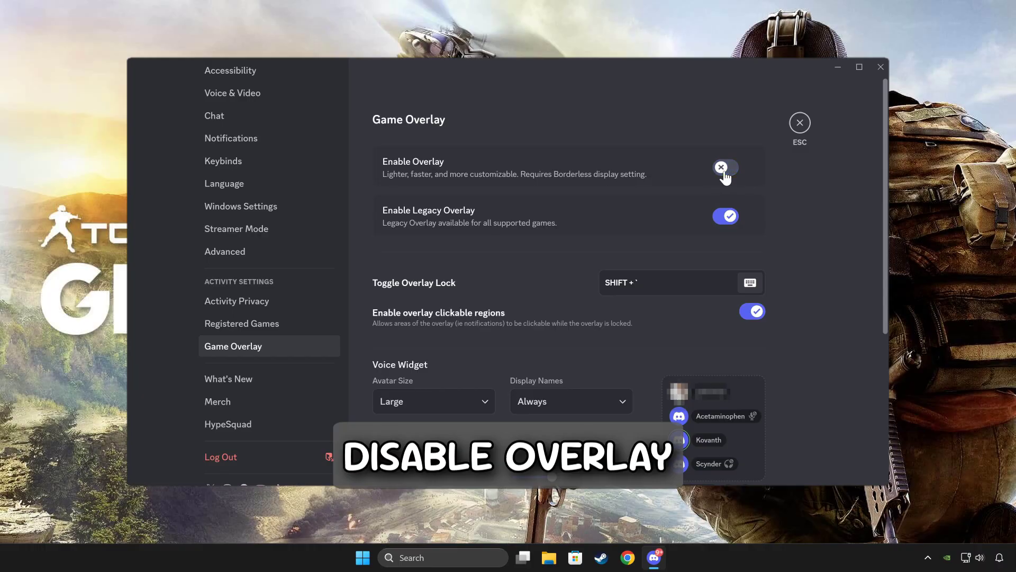
Step: Turn off Enable Legacy Overlay, then disable Hardware Acceleration in Discord's Advanced settings and confirm the change and restart
{"action": "left_click", "coordinate": [729, 217]}
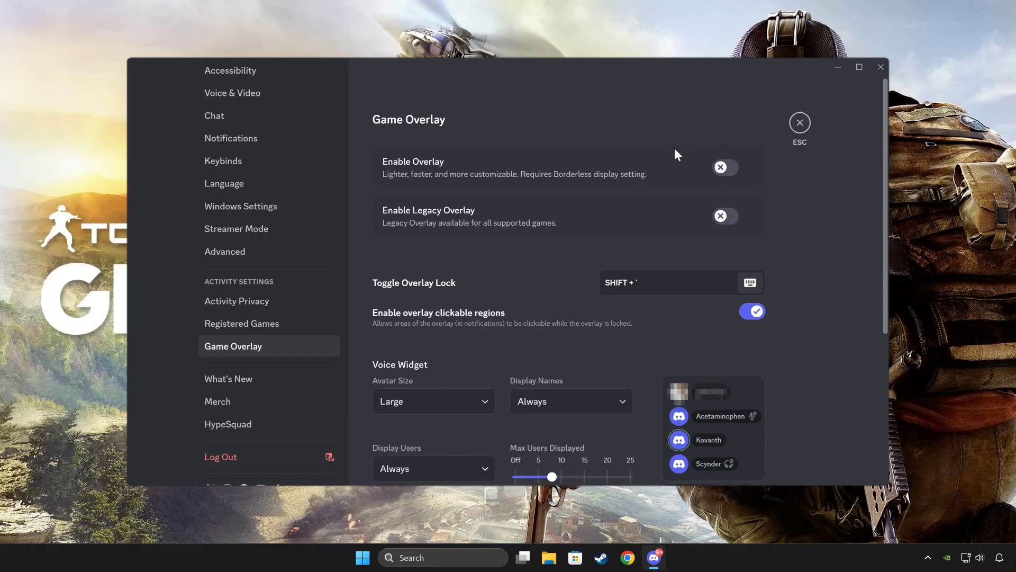
{"action": "left_click", "coordinate": [273, 254]}
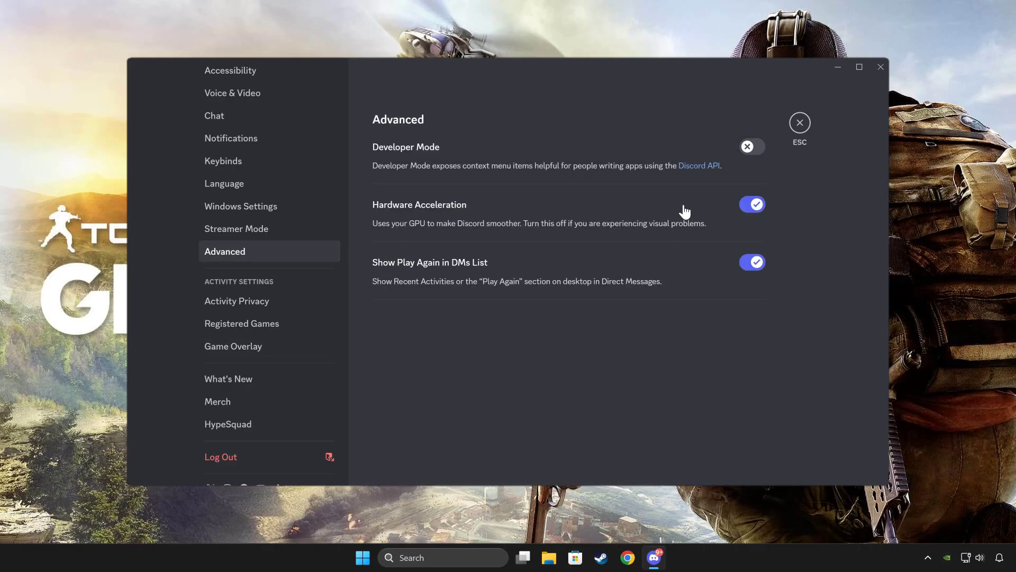
{"action": "left_click", "coordinate": [756, 206]}
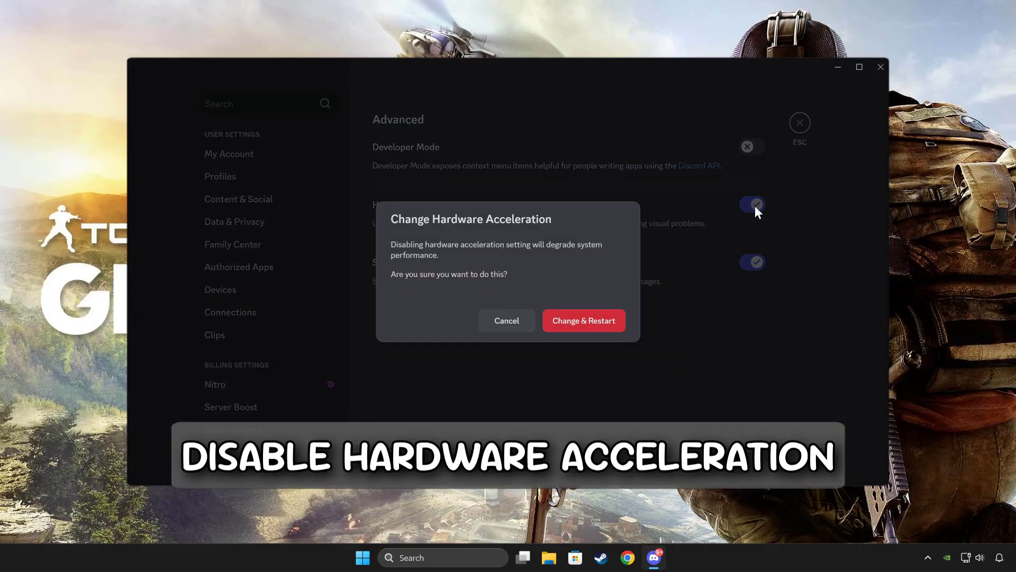
{"action": "left_click", "coordinate": [575, 323]}
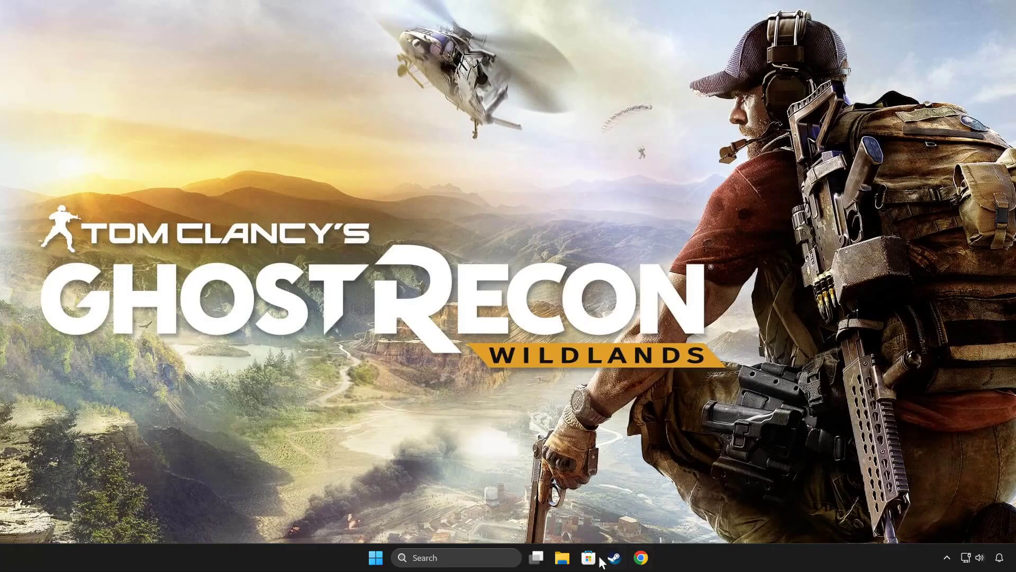
Step: Search Windows for "adjust the appearance and performance of Windows" and open the Virtual Memory settings from the advanced performance options
{"action": "left_click", "coordinate": [500, 559]}
{"action": "type", "text": "adj"}
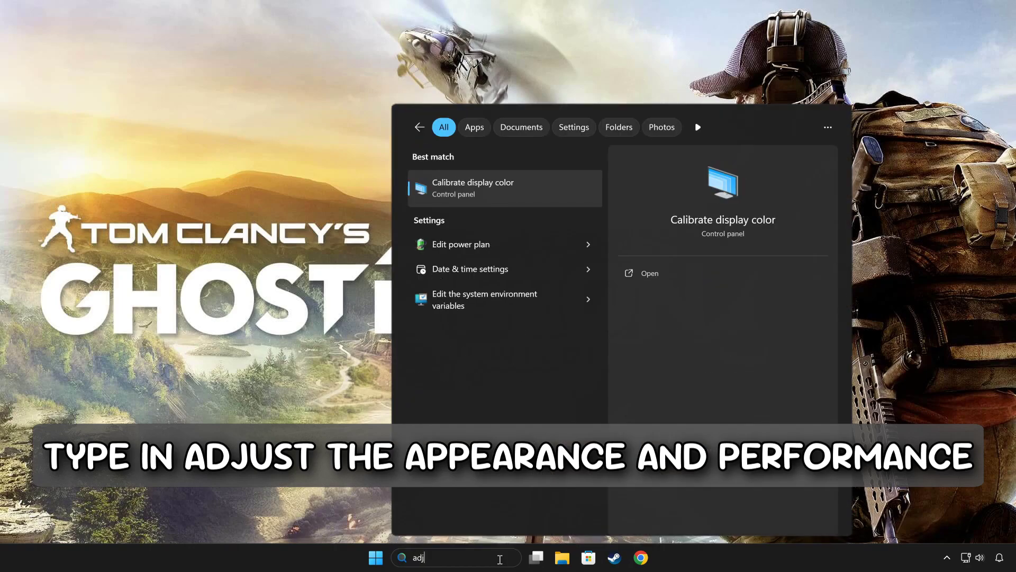
{"action": "type", "text": "ust the appearance and"}
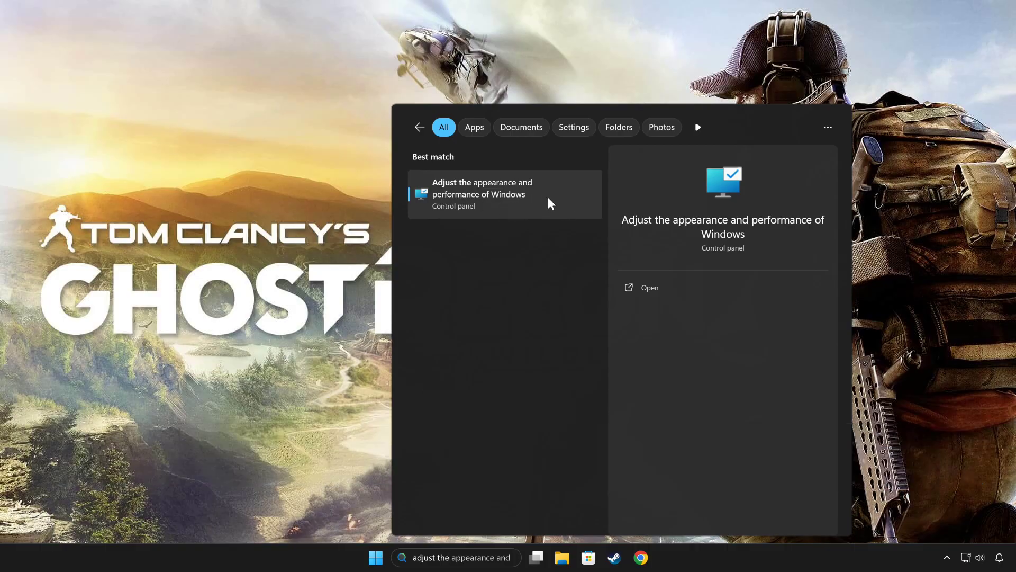
{"action": "left_click", "coordinate": [548, 197]}
{"action": "left_click_drag", "start_coordinate": [146, 39], "coordinate": [478, 72]}
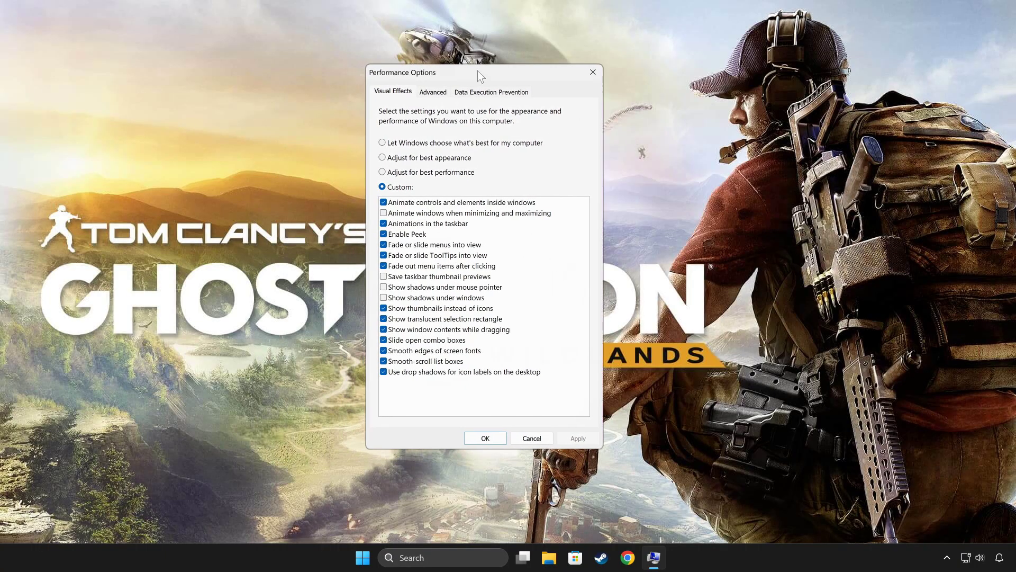
{"action": "left_click", "coordinate": [433, 93]}
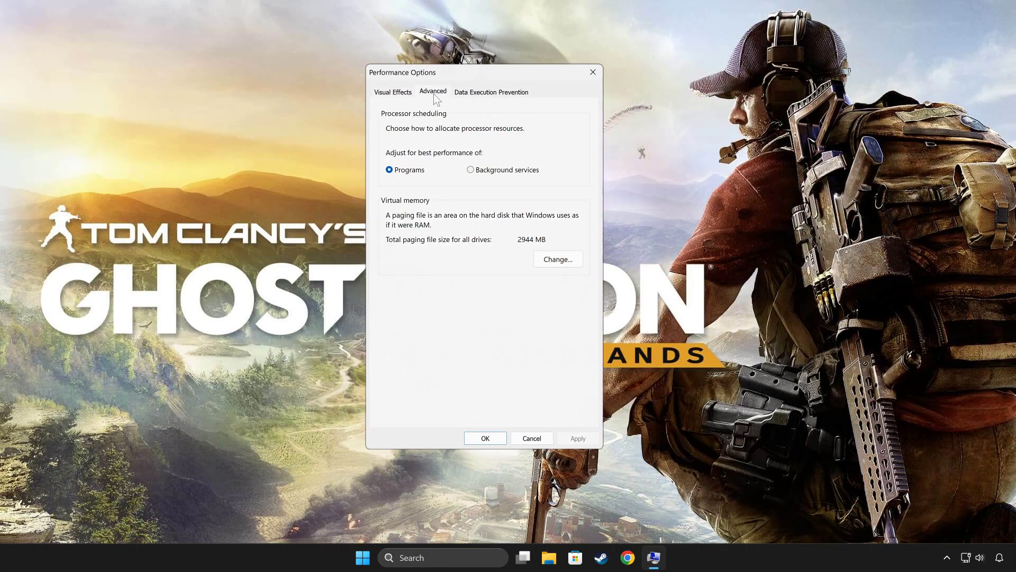
{"action": "left_click", "coordinate": [563, 261]}
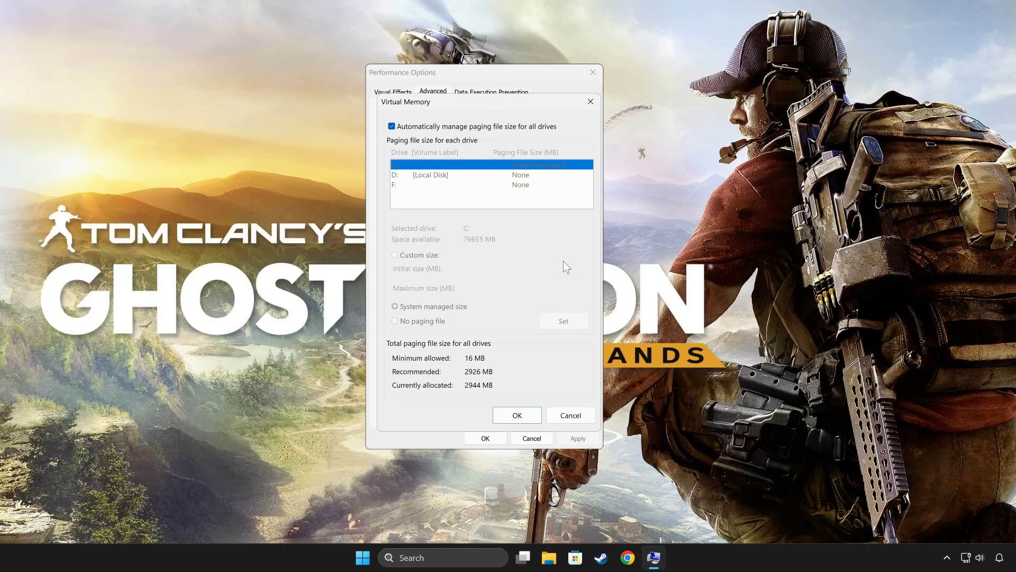
Step: Turn off automatic paging file management for all drives and choose a custom size for drive C:
{"action": "left_click", "coordinate": [392, 127]}
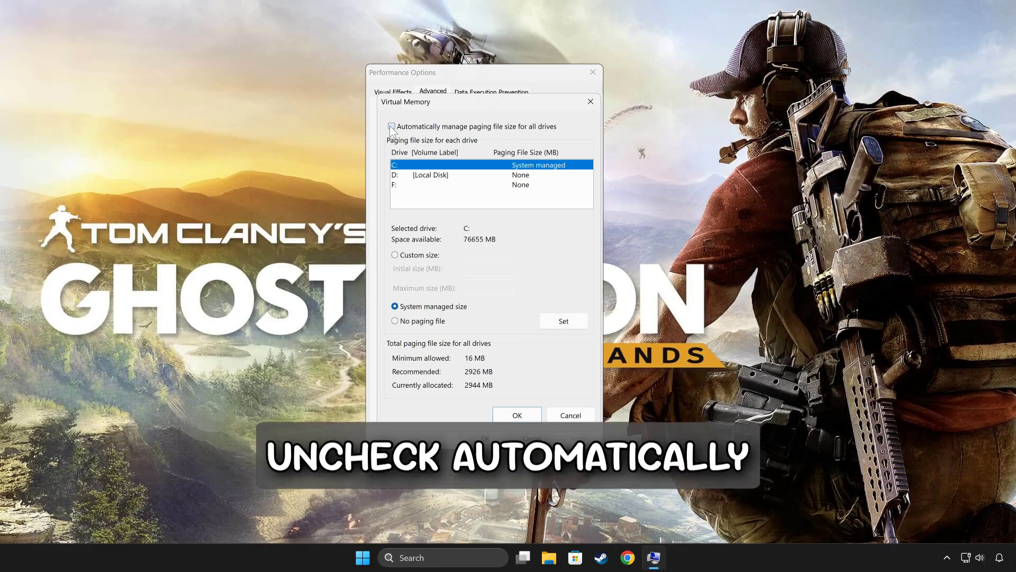
{"action": "left_click", "coordinate": [431, 174]}
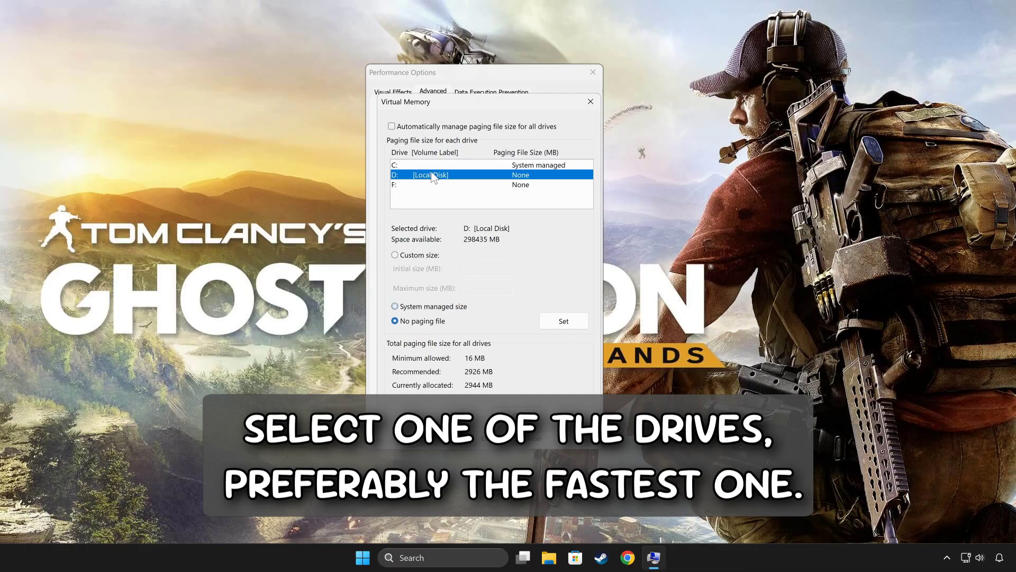
{"action": "left_click", "coordinate": [441, 167]}
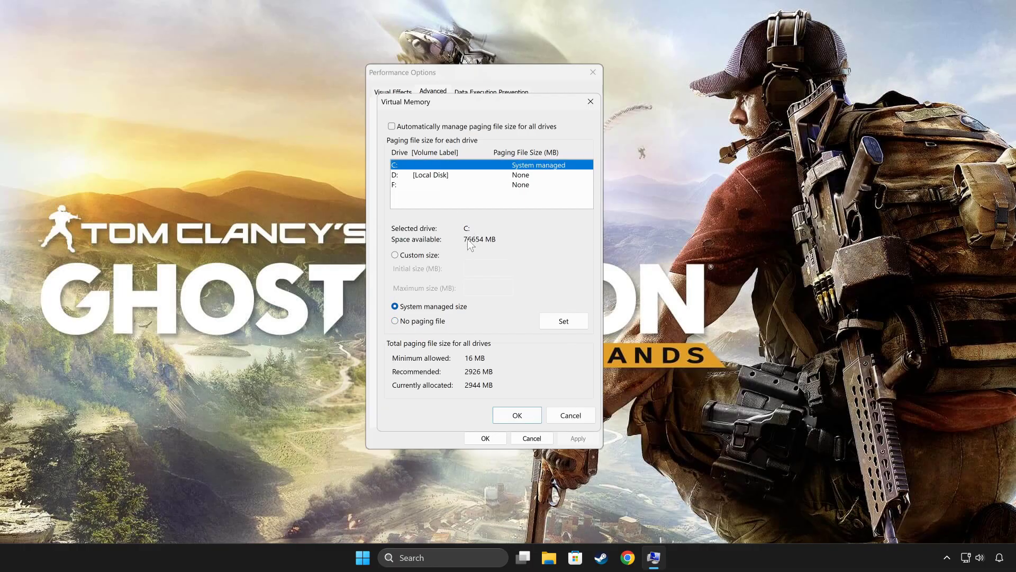
{"action": "left_click", "coordinate": [414, 257]}
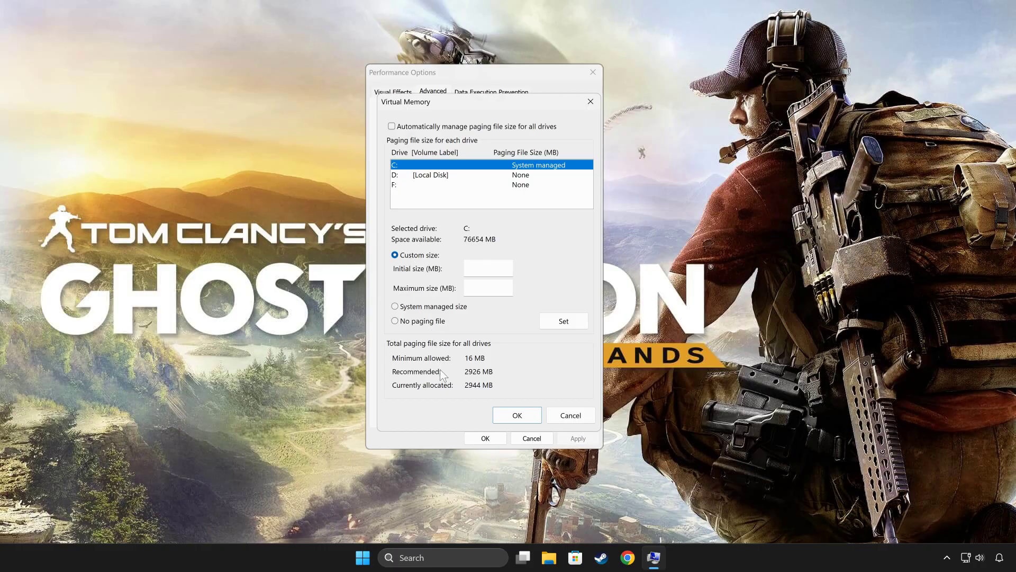
Step: Search Windows for "about", check the amount of installed RAM in the device specifications, and close Settings
{"action": "left_click", "coordinate": [469, 557]}
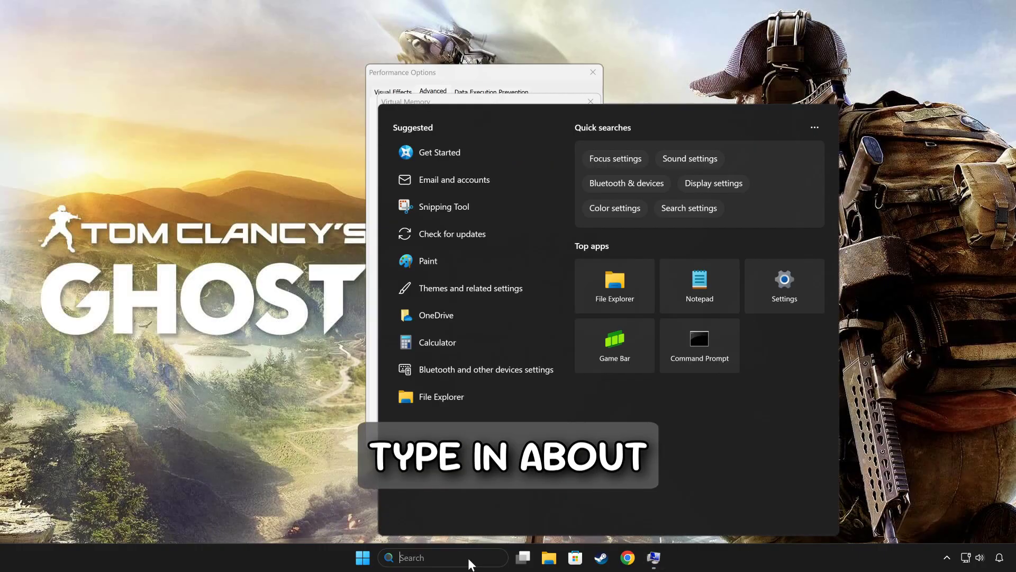
{"action": "type", "text": "about"}
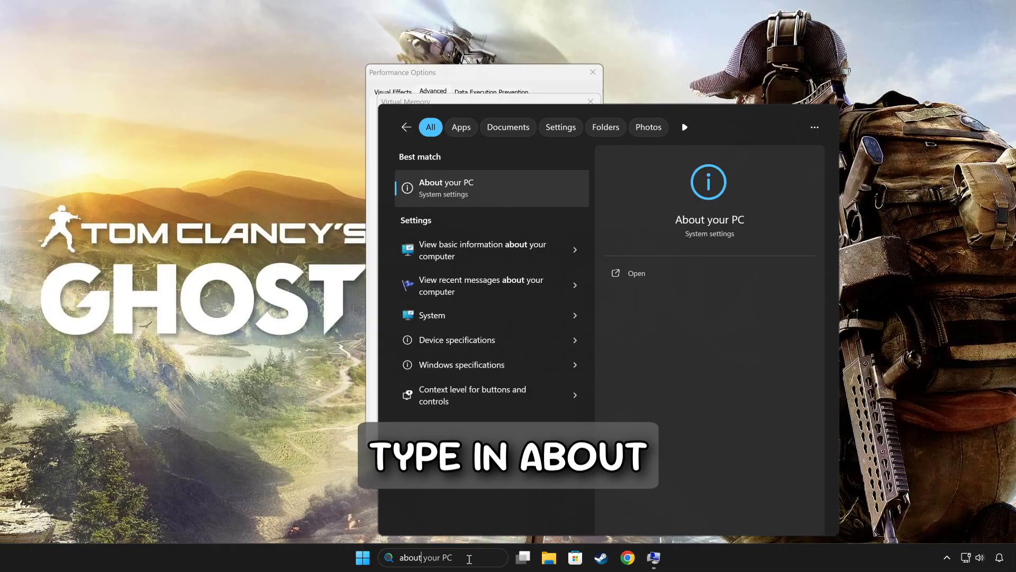
{"action": "left_click", "coordinate": [529, 192]}
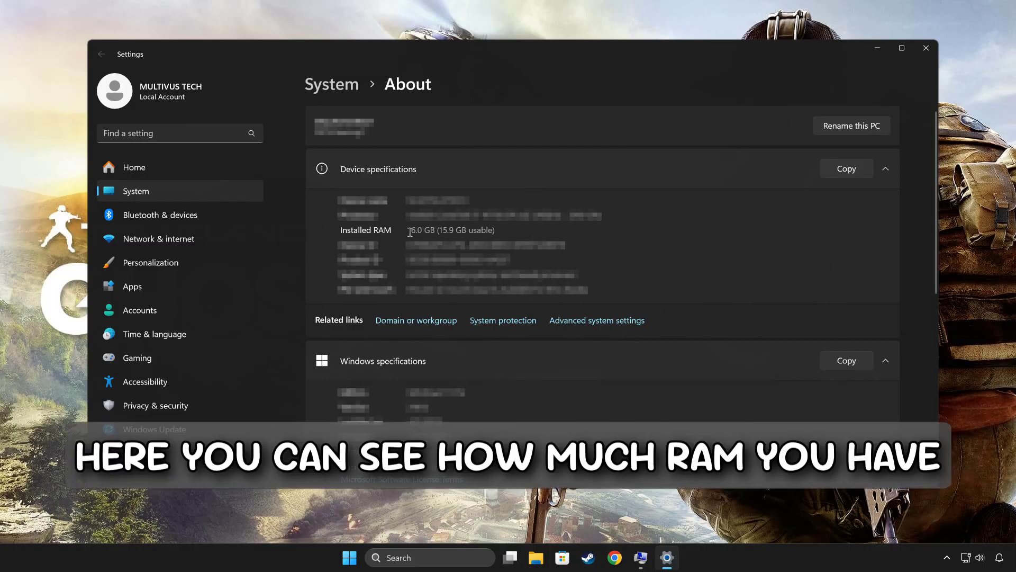
{"action": "left_click_drag", "start_coordinate": [408, 231], "coordinate": [435, 231]}
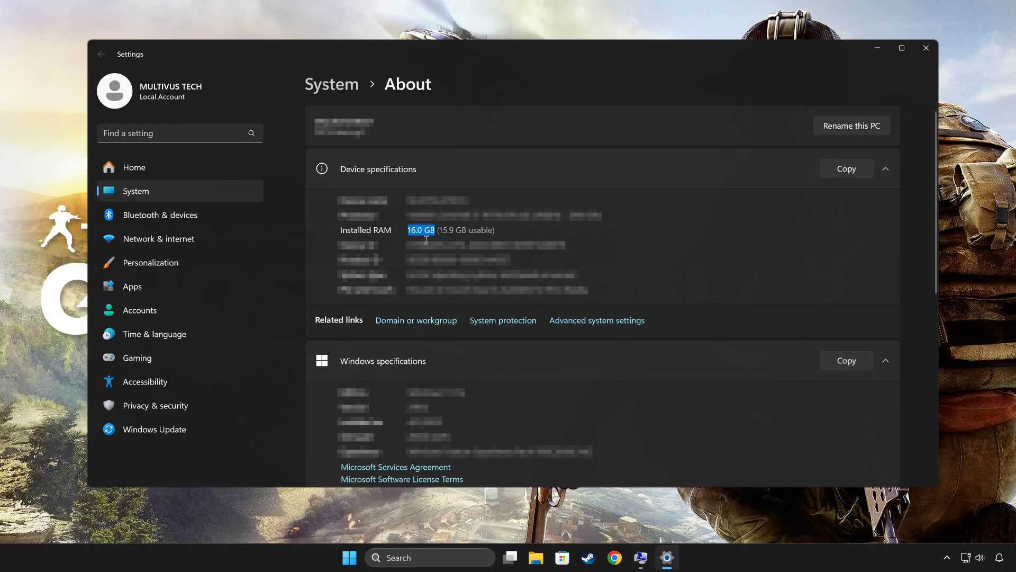
{"action": "left_click", "coordinate": [404, 254]}
{"action": "left_click", "coordinate": [924, 53]}
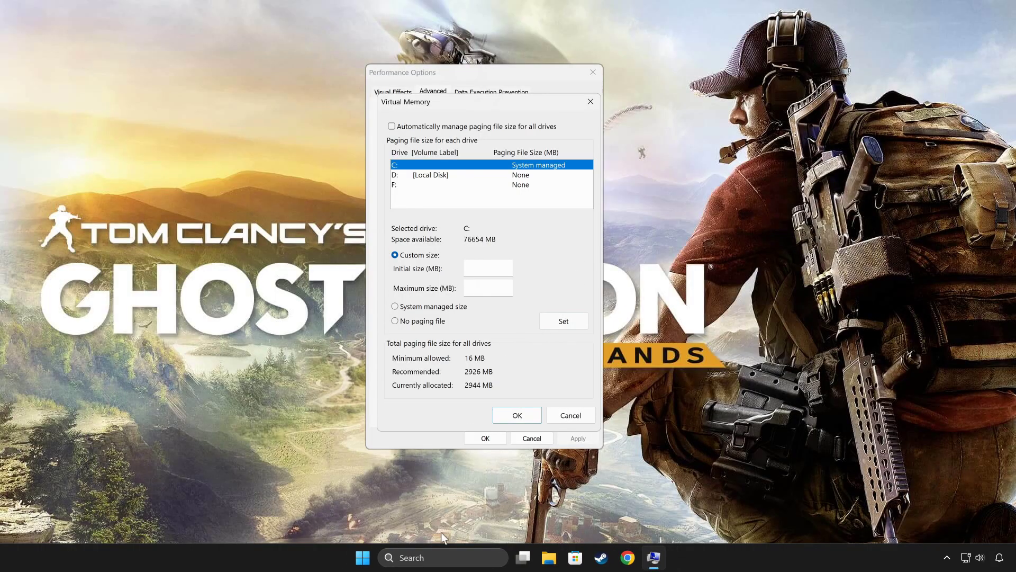
Step: Search Windows for "calculator", open the app, and place it beside the Virtual Memory dialog
{"action": "left_click", "coordinate": [457, 559]}
{"action": "type", "text": "calculator"}
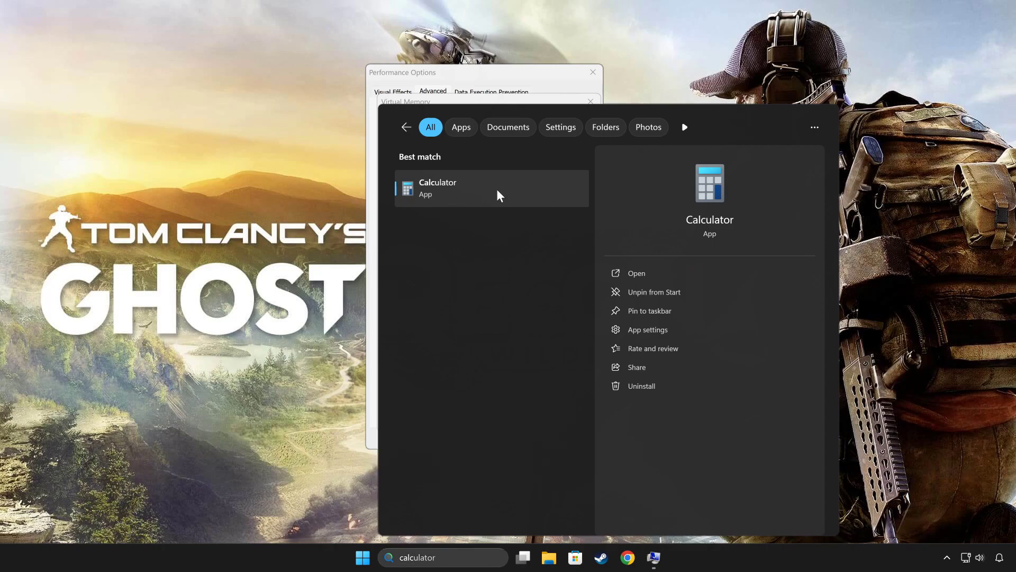
{"action": "left_click", "coordinate": [497, 189]}
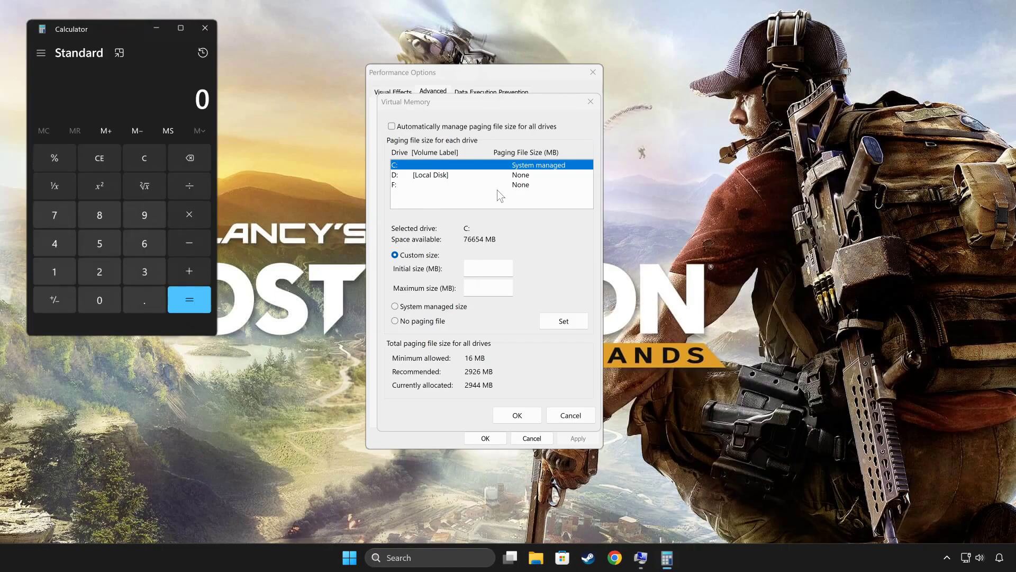
{"action": "left_click_drag", "start_coordinate": [112, 32], "coordinate": [264, 115]}
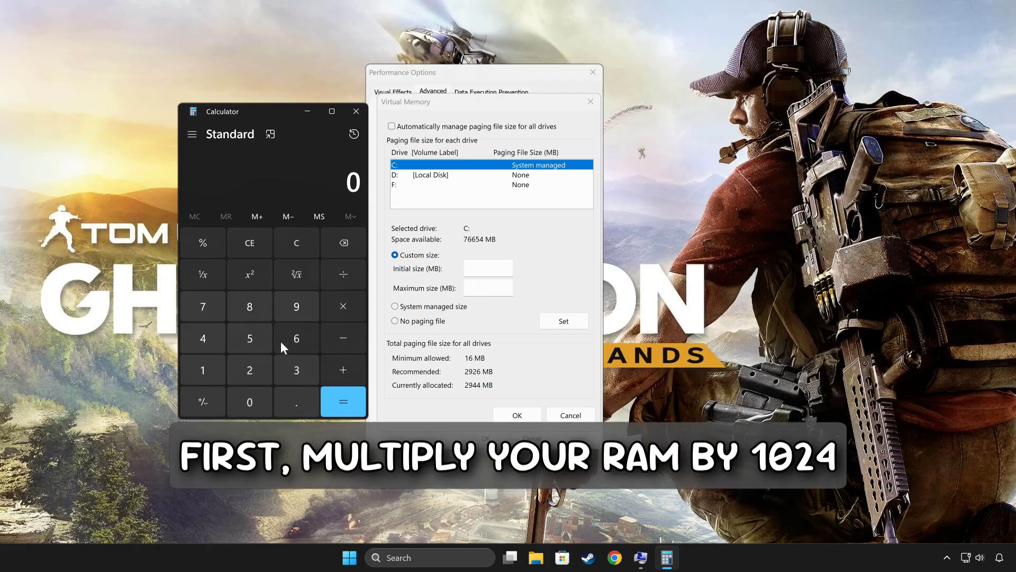
Step: Multiply the 16 GB of RAM by 1024 in the calculator
{"action": "left_click", "coordinate": [215, 366]}
{"action": "left_click", "coordinate": [297, 343]}
{"action": "left_click", "coordinate": [339, 308]}
{"action": "left_click", "coordinate": [198, 374]}
{"action": "left_click", "coordinate": [253, 402]}
{"action": "left_click", "coordinate": [252, 370]}
{"action": "left_click", "coordinate": [206, 338]}
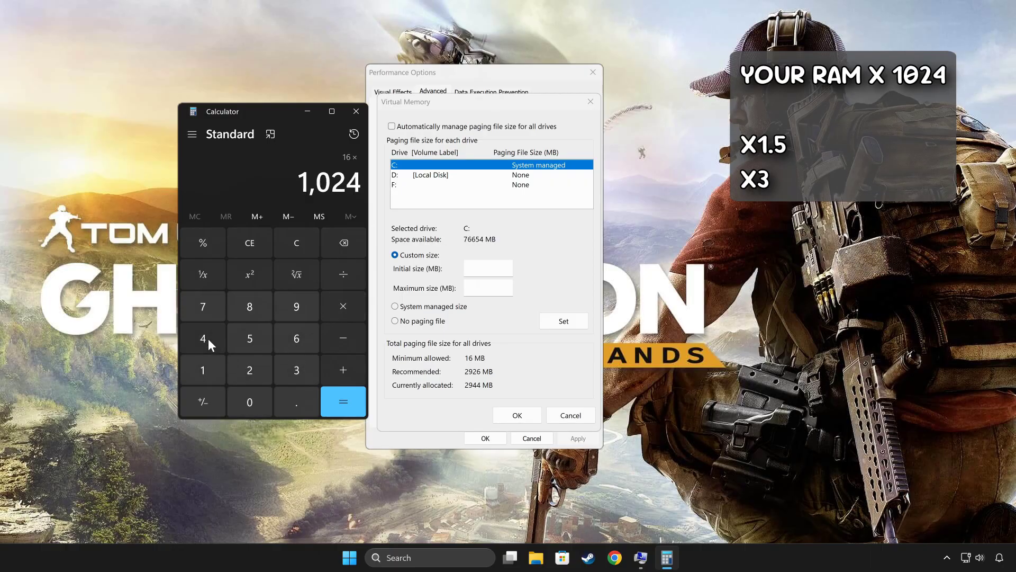
{"action": "left_click", "coordinate": [341, 401]}
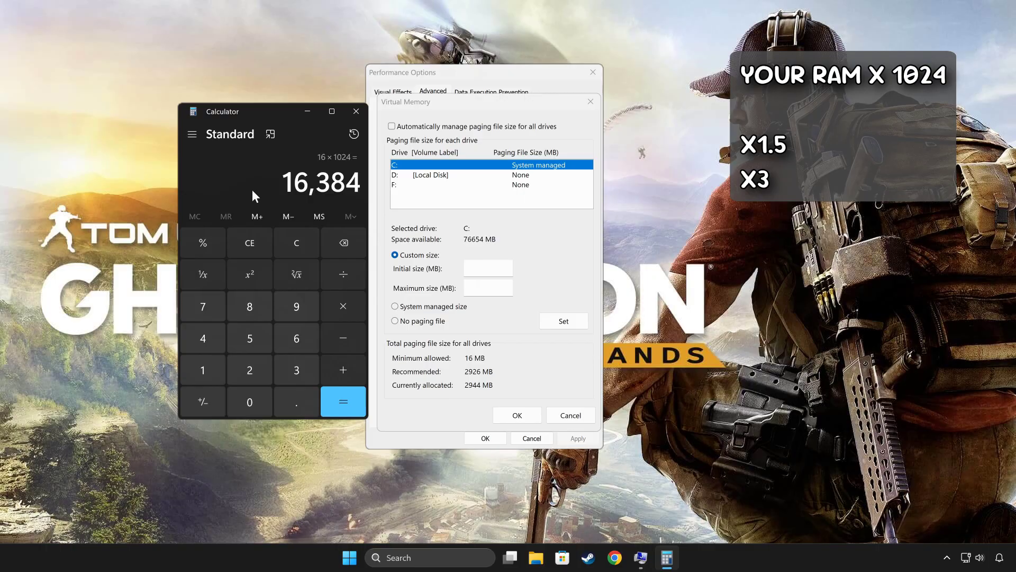
Step: Clear the calculator, multiply 16384 by 1.5, and enter 24576 MB as the initial paging file size for drive C:
{"action": "left_click", "coordinate": [304, 248]}
{"action": "left_click", "coordinate": [204, 372]}
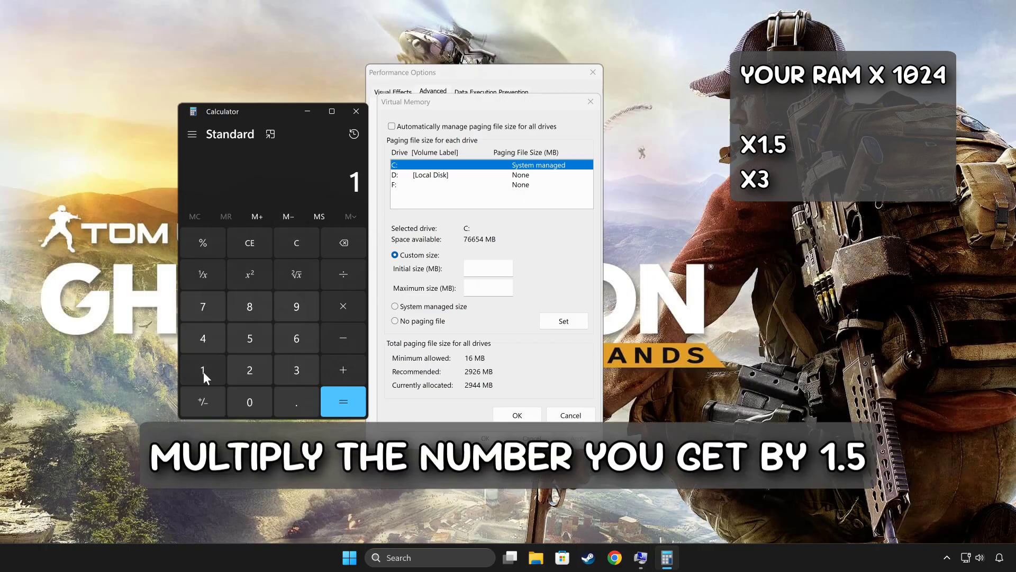
{"action": "left_click", "coordinate": [293, 342]}
{"action": "left_click", "coordinate": [294, 366]}
{"action": "left_click", "coordinate": [247, 308]}
{"action": "left_click", "coordinate": [207, 340]}
{"action": "left_click", "coordinate": [342, 310]}
{"action": "left_click", "coordinate": [208, 369]}
{"action": "left_click", "coordinate": [297, 399]}
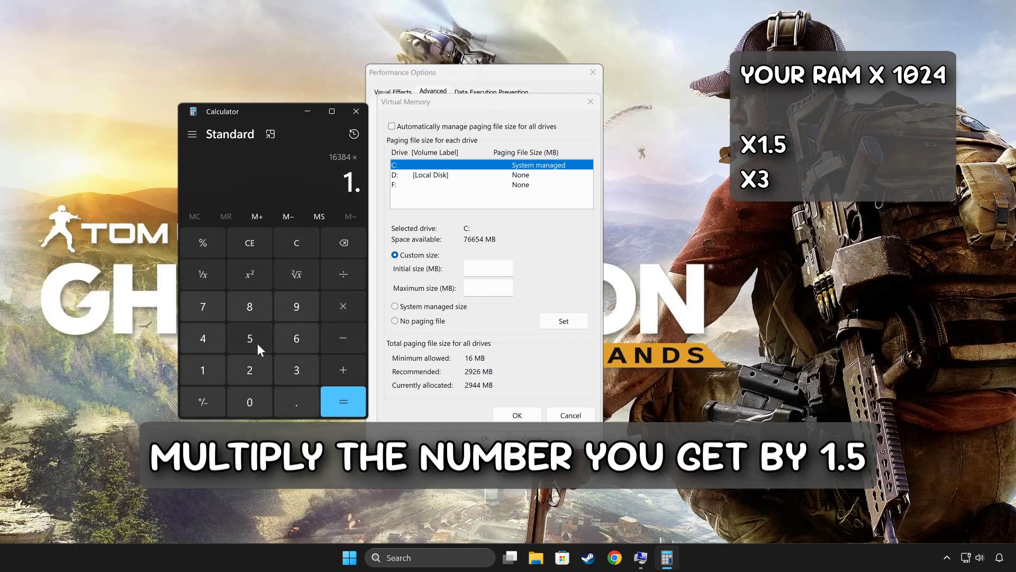
{"action": "left_click", "coordinate": [257, 345]}
{"action": "left_click", "coordinate": [347, 405]}
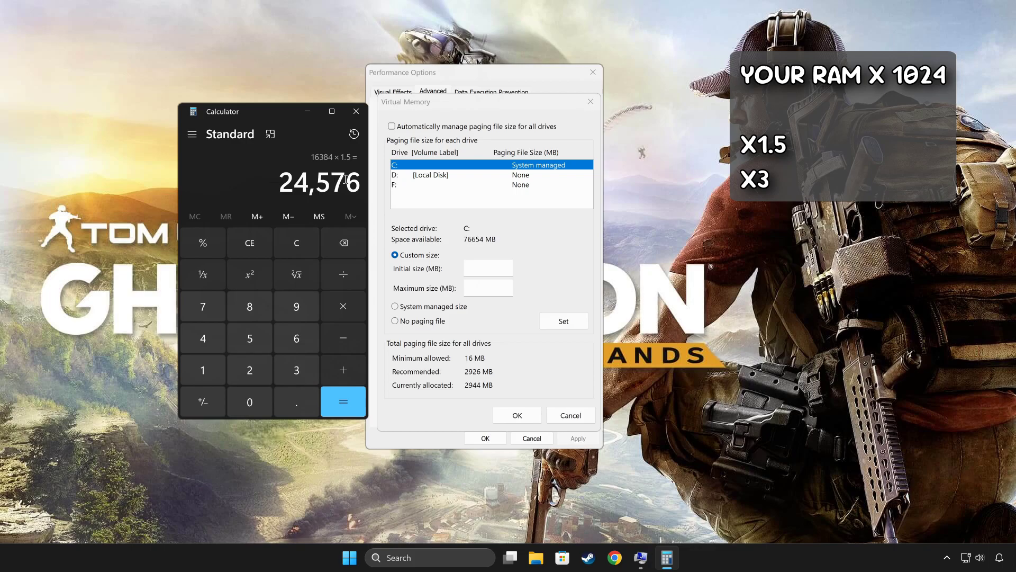
{"action": "left_click", "coordinate": [487, 269]}
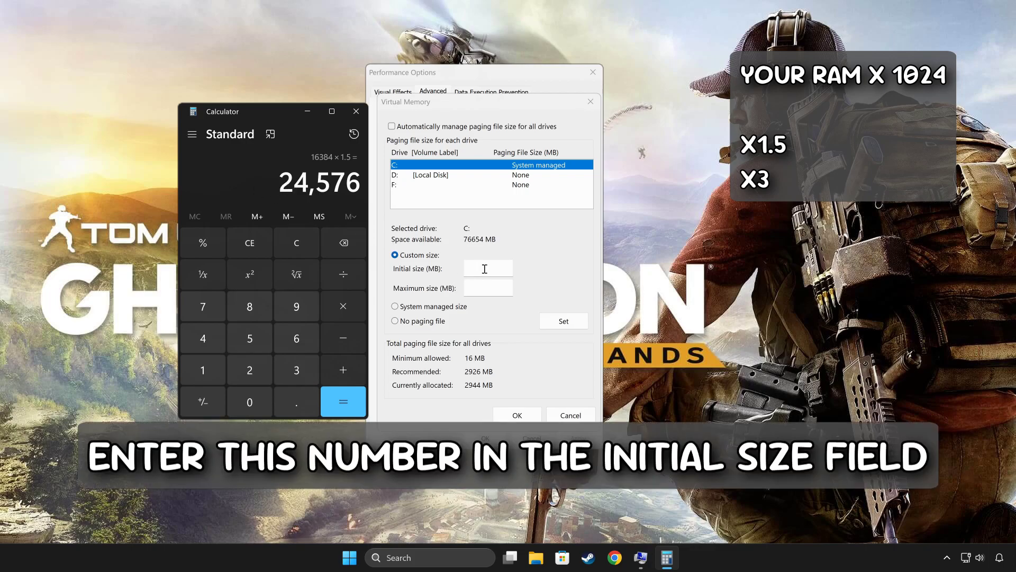
{"action": "type", "text": "24576"}
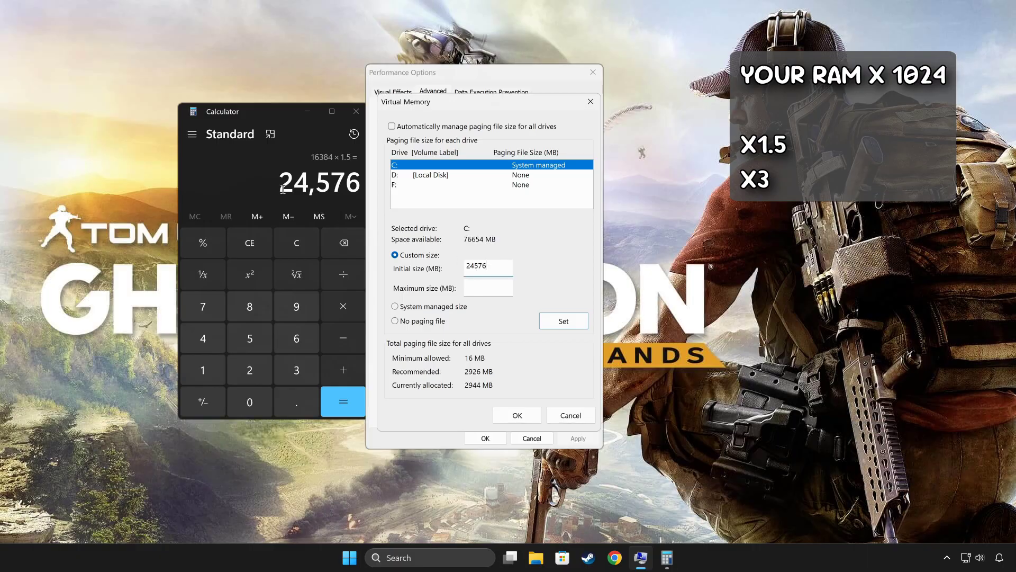
Step: Return to the calculator, clear it, and multiply 16384 by 3
{"action": "left_click", "coordinate": [282, 188]}
{"action": "left_click", "coordinate": [287, 237]}
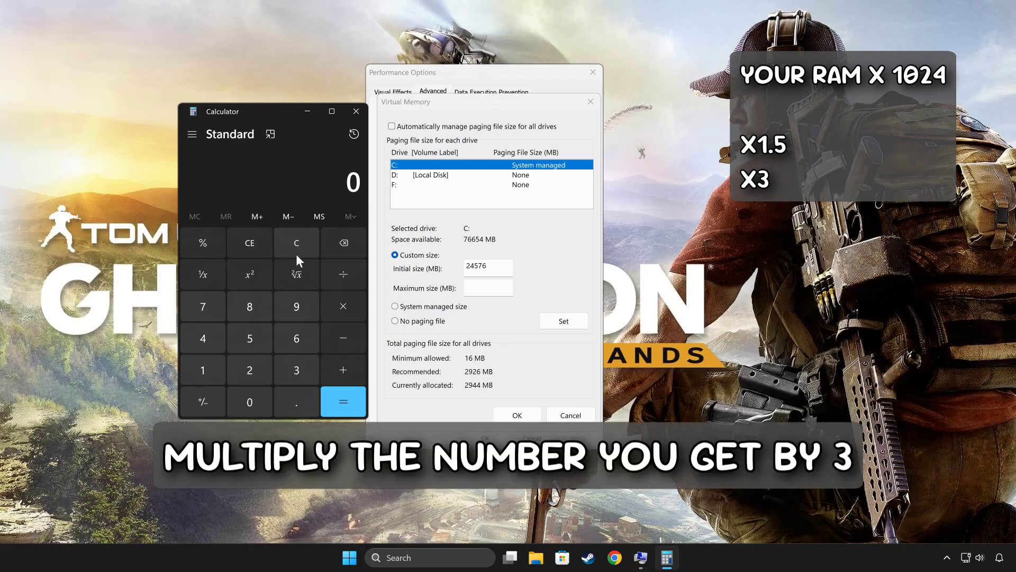
{"action": "left_click", "coordinate": [204, 374]}
{"action": "left_click", "coordinate": [296, 341]}
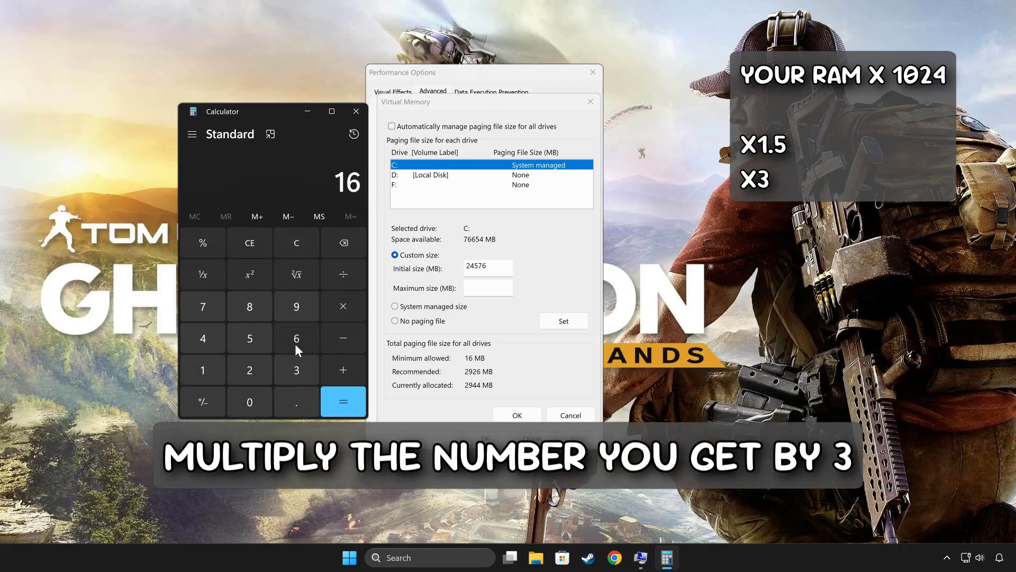
{"action": "left_click", "coordinate": [294, 366]}
{"action": "left_click", "coordinate": [244, 307]}
{"action": "left_click", "coordinate": [214, 333]}
{"action": "left_click", "coordinate": [337, 312]}
{"action": "left_click", "coordinate": [296, 372]}
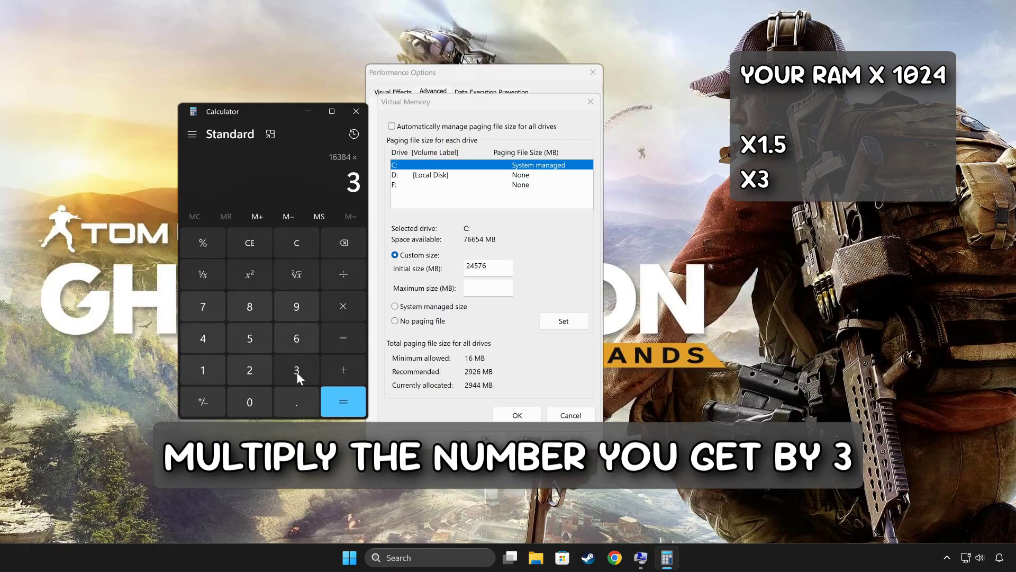
{"action": "left_click", "coordinate": [345, 406]}
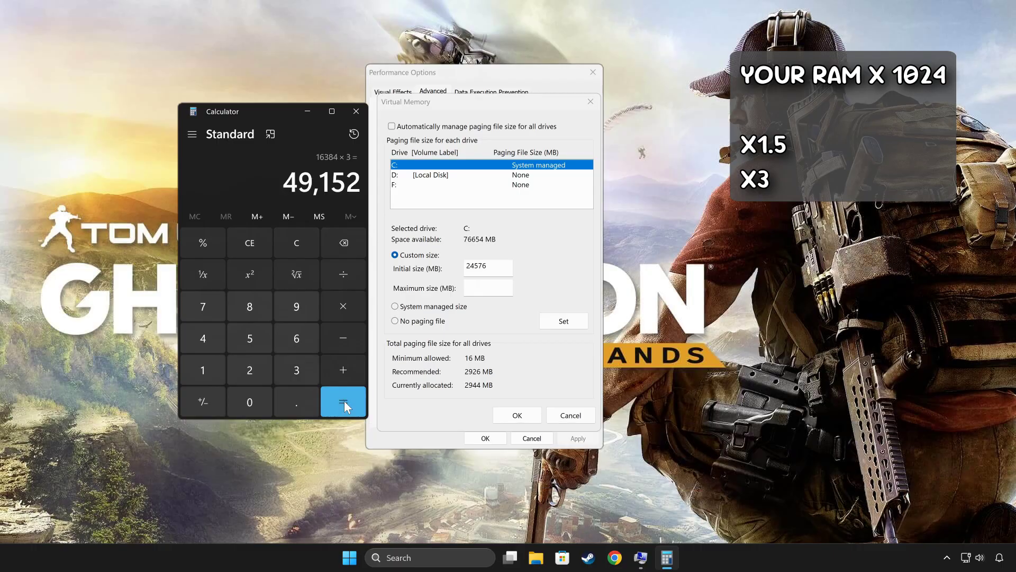
Step: Enter 49152 MB as the maximum paging file size and set the custom size for drive C:
{"action": "left_click", "coordinate": [491, 287]}
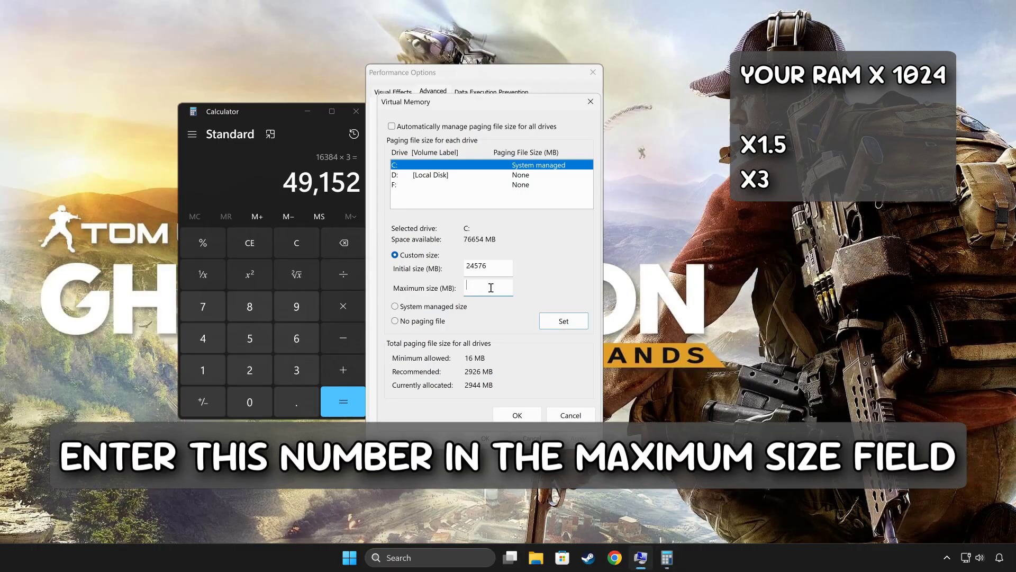
{"action": "type", "text": "49152"}
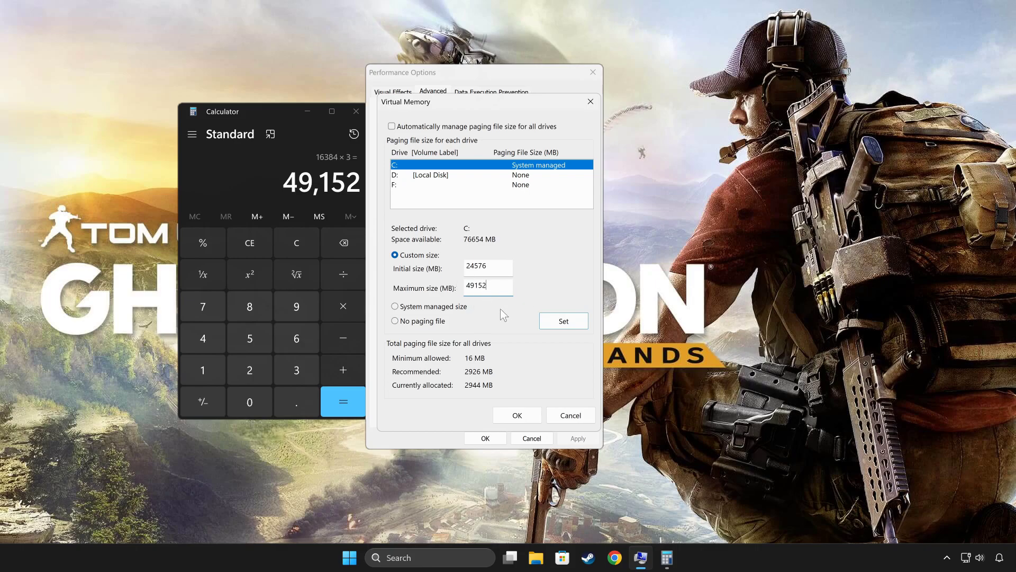
{"action": "left_click", "coordinate": [563, 322]}
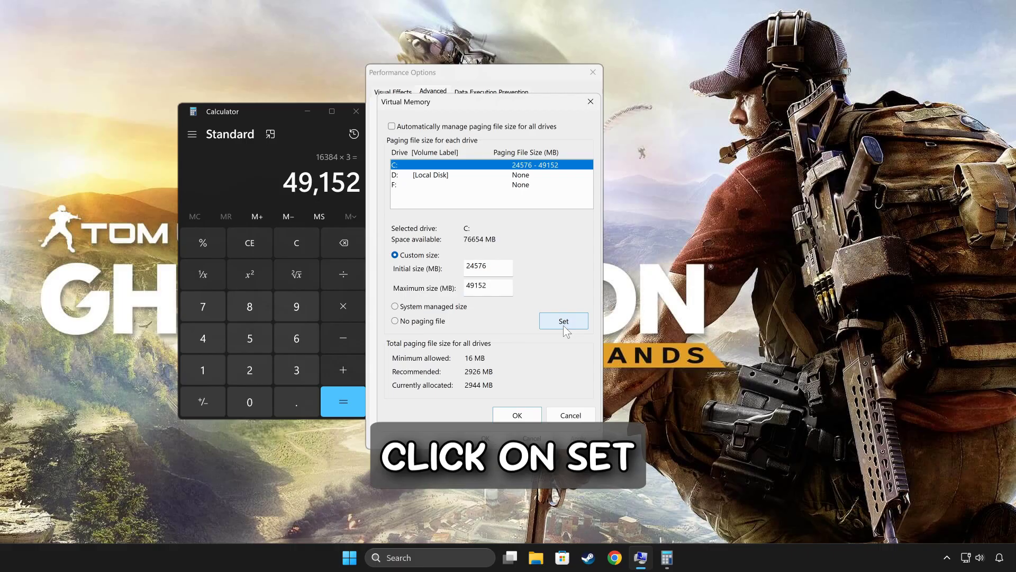
Step: Confirm the virtual memory and performance settings and close the calculator
{"action": "left_click", "coordinate": [517, 416]}
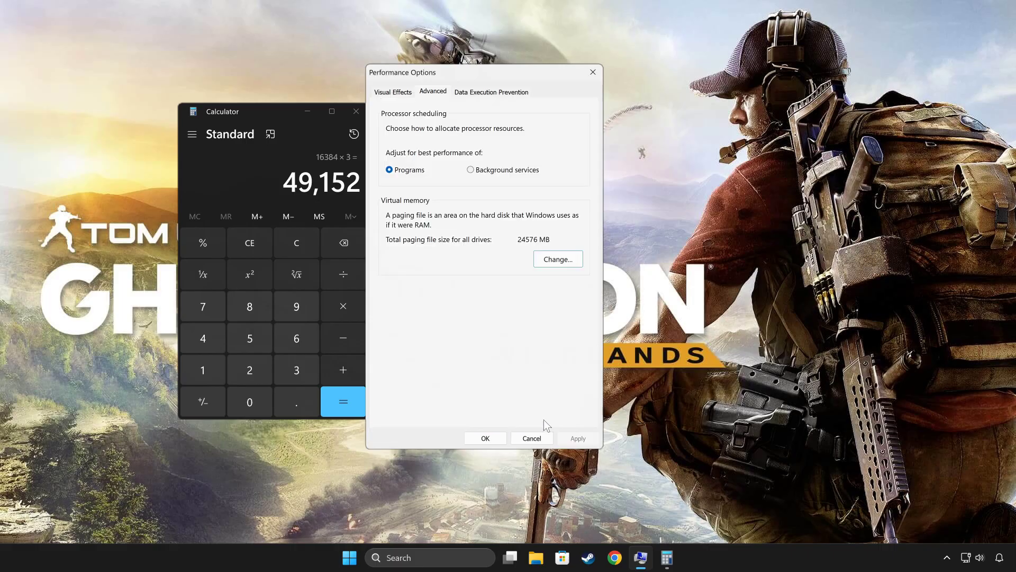
{"action": "left_click", "coordinate": [483, 438]}
{"action": "left_click", "coordinate": [355, 111]}
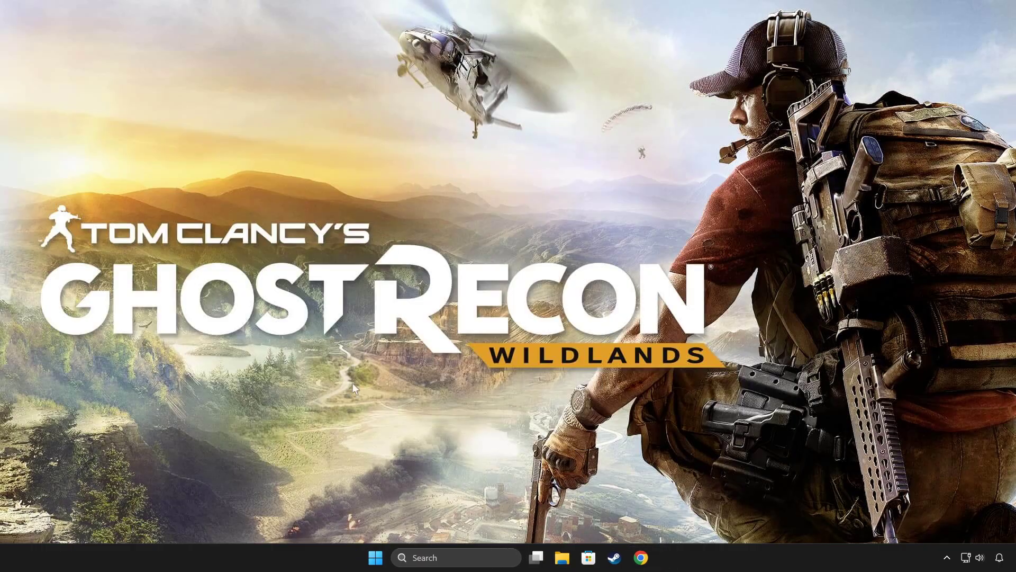
Step: Restart the computer
{"action": "left_click", "coordinate": [376, 558]}
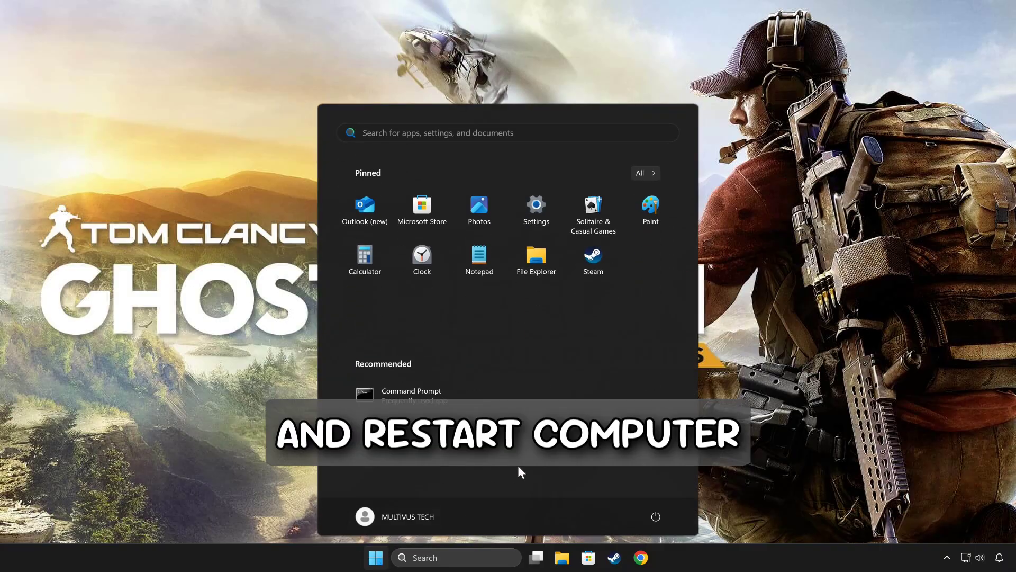
{"action": "left_click", "coordinate": [650, 509]}
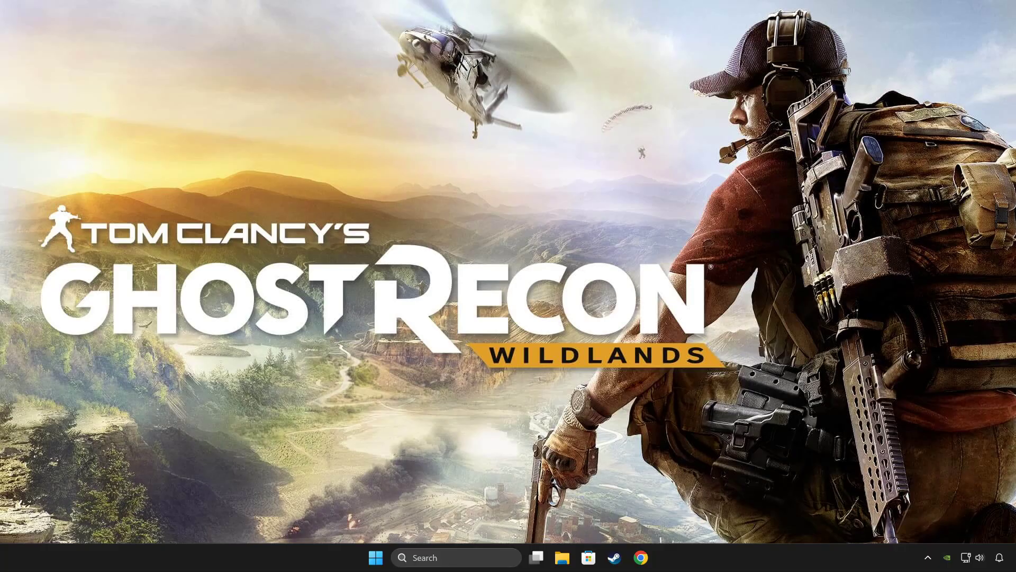
Step: Search Windows for "power plan", open the power plan editor, and go up to the Power Options overview
{"action": "left_click", "coordinate": [471, 557]}
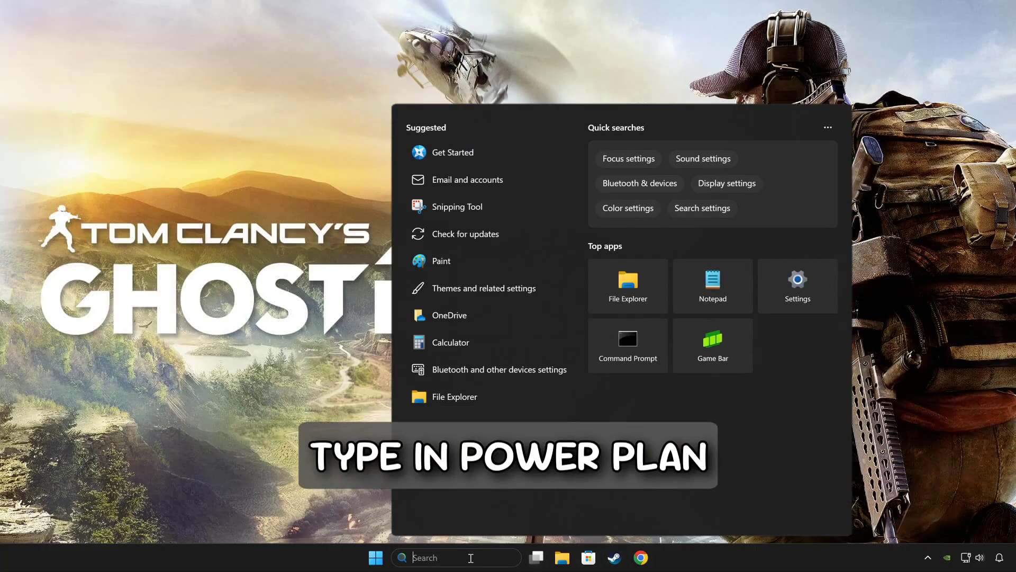
{"action": "type", "text": "power"}
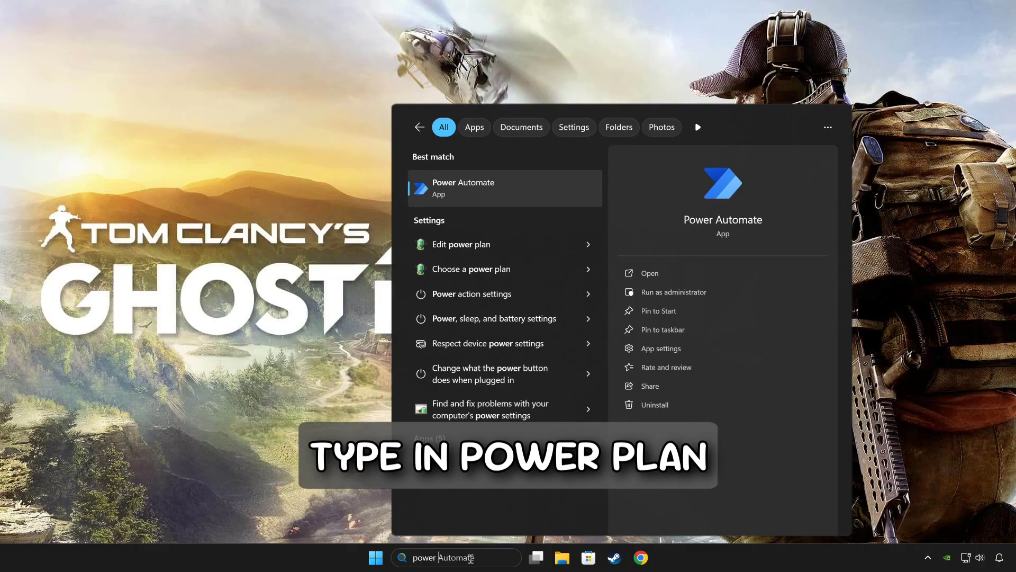
{"action": "type", "text": " plan"}
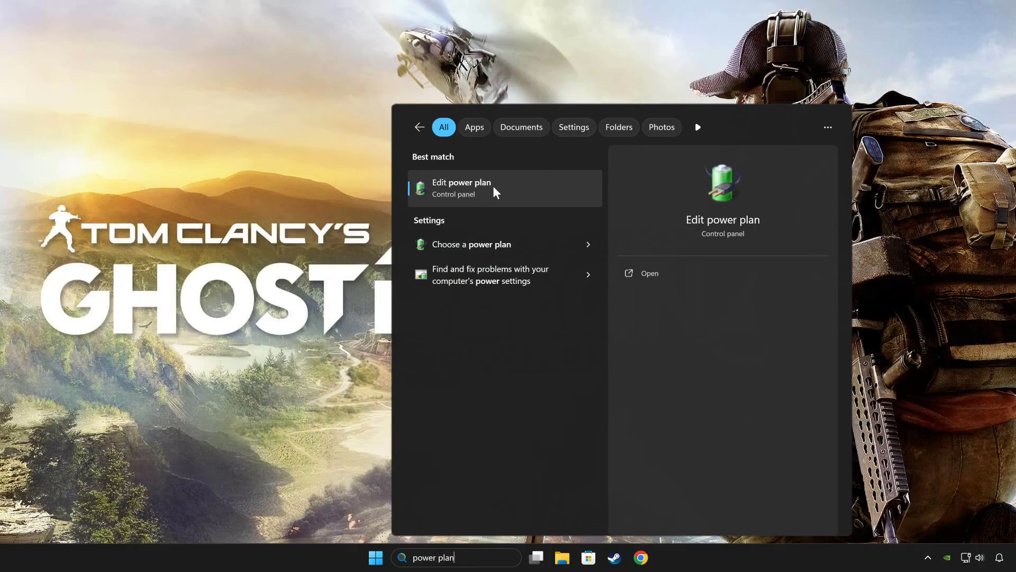
{"action": "left_click", "coordinate": [540, 188]}
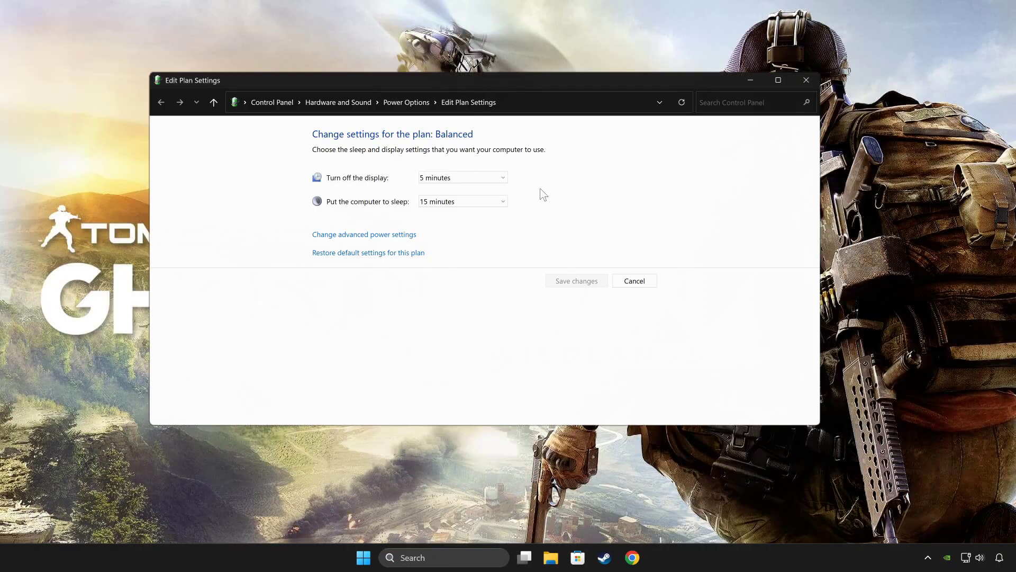
{"action": "left_click", "coordinate": [407, 103]}
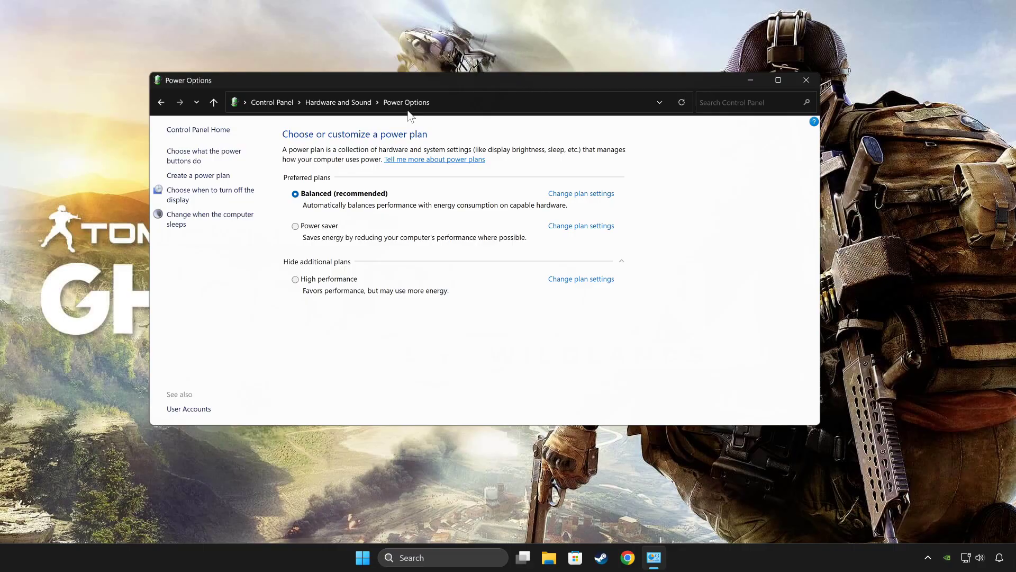
Step: Search Windows for "cmd" and run Command Prompt as administrator
{"action": "left_click", "coordinate": [473, 559]}
{"action": "type", "text": "cmd"}
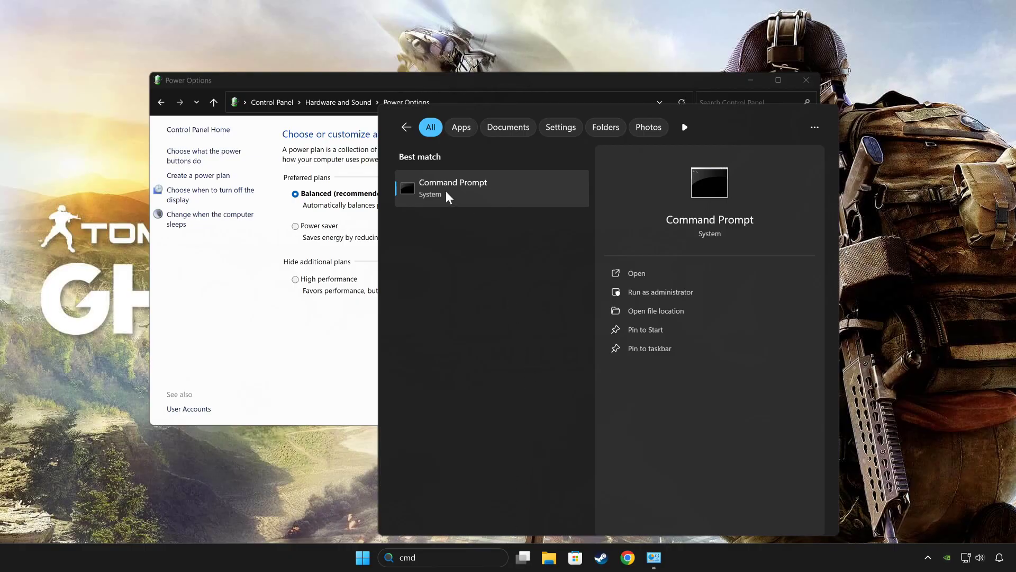
{"action": "right_click", "coordinate": [506, 186]}
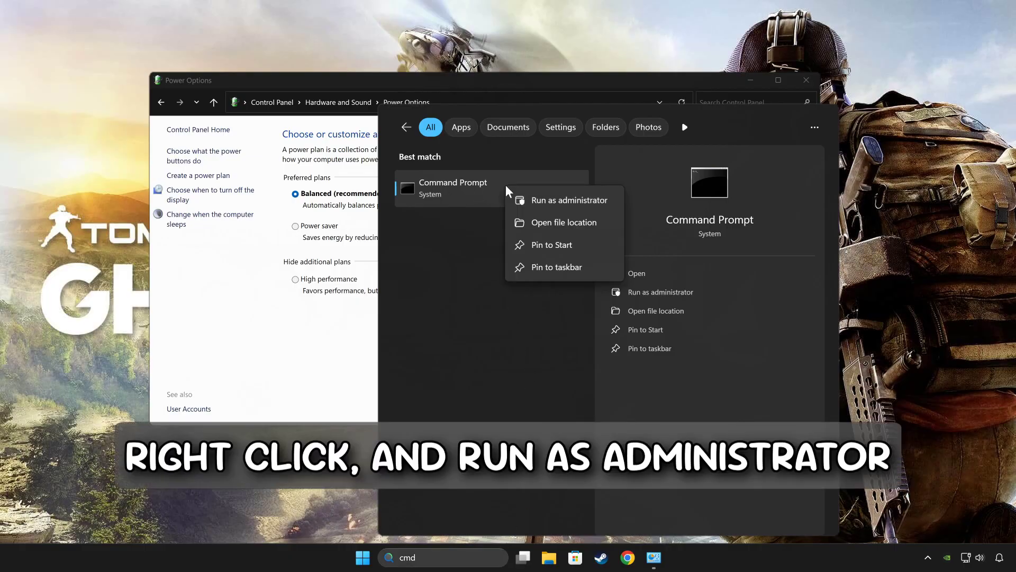
{"action": "left_click", "coordinate": [560, 203]}
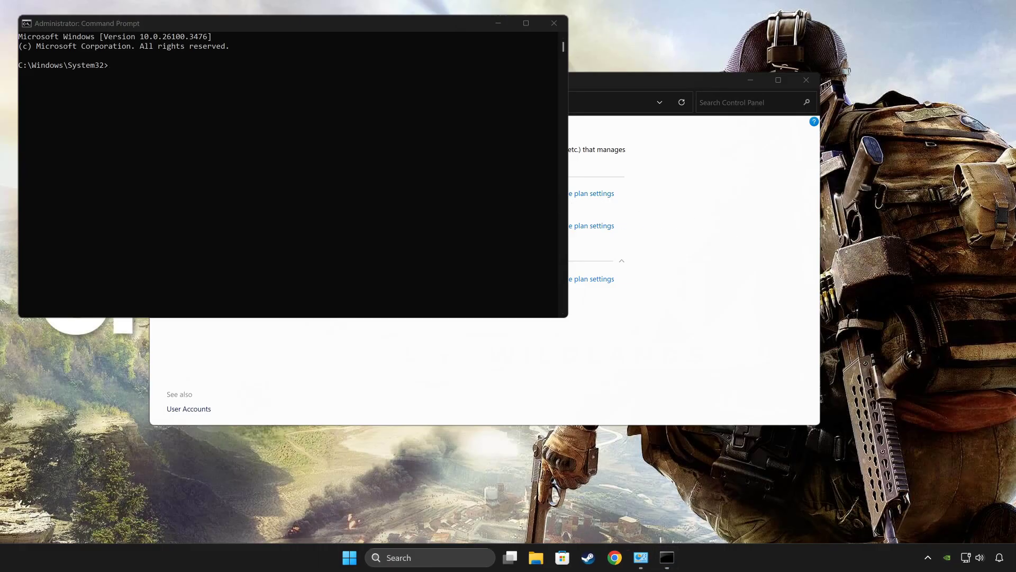
Step: Copy the whole powercfg -duplicatescheme command from ultimate performance.txt in Notepad
{"action": "left_click_drag", "start_coordinate": [803, 150], "coordinate": [627, 288]}
{"action": "left_click_drag", "start_coordinate": [882, 348], "coordinate": [372, 350]}
{"action": "key", "text": "cmd+c"}
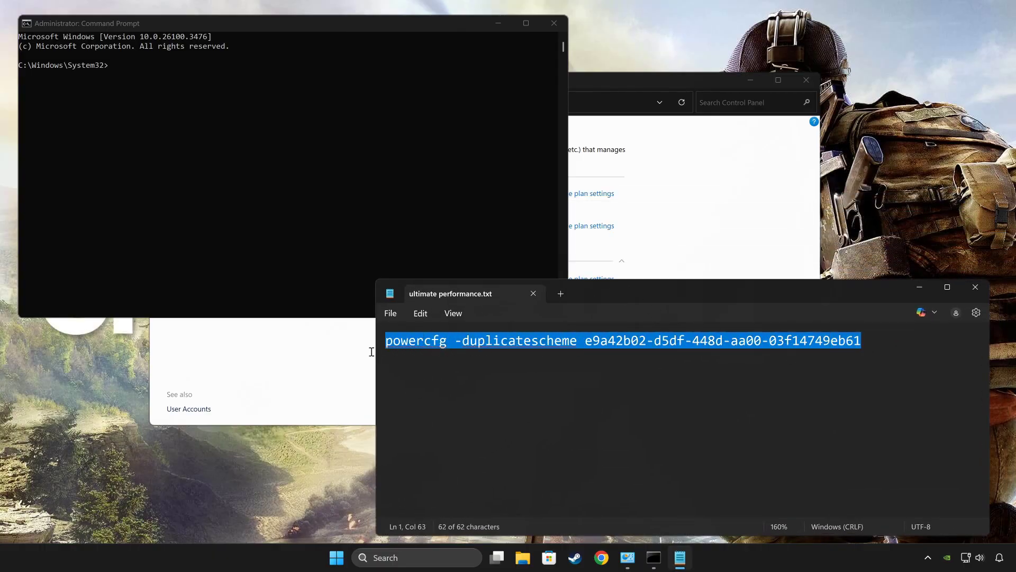
{"action": "right_click", "coordinate": [468, 341]}
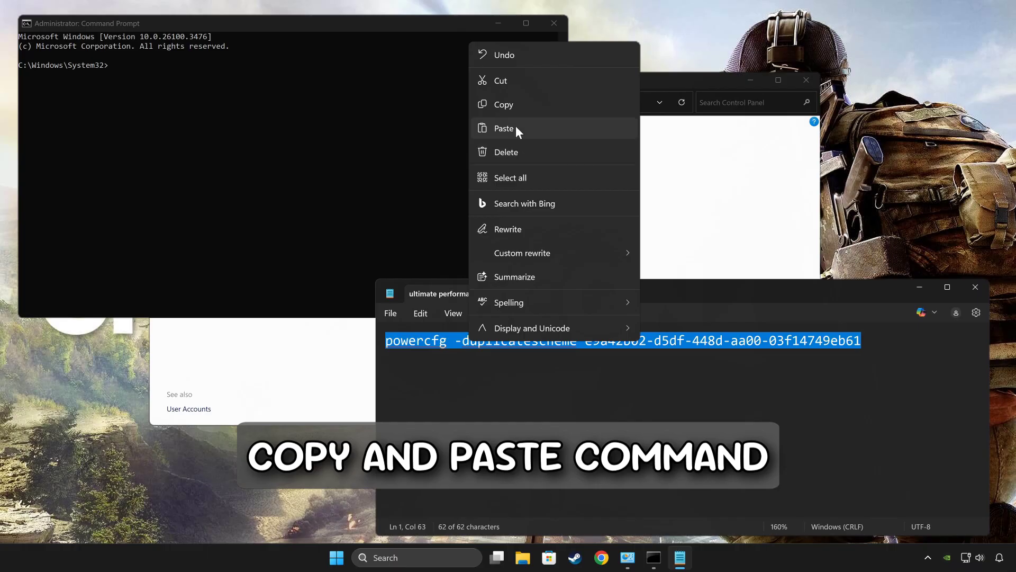
{"action": "left_click", "coordinate": [515, 108]}
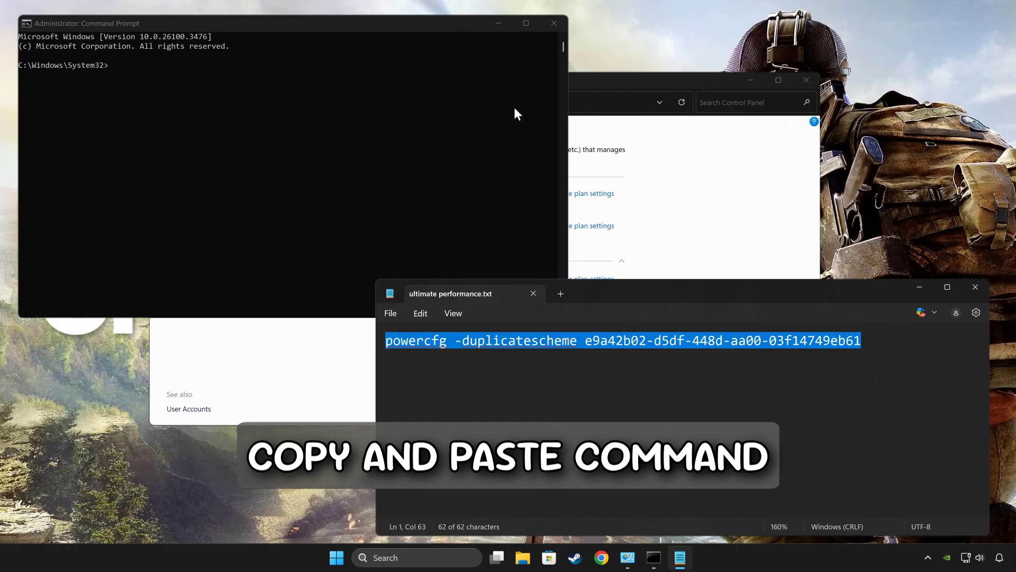
Step: Paste and run powercfg -duplicatescheme e9a42b02-d5df-448d-aa00-03f14749eb61 in the administrator Command Prompt
{"action": "right_click", "coordinate": [174, 24]}
{"action": "mouse_move", "coordinate": [215, 105]}
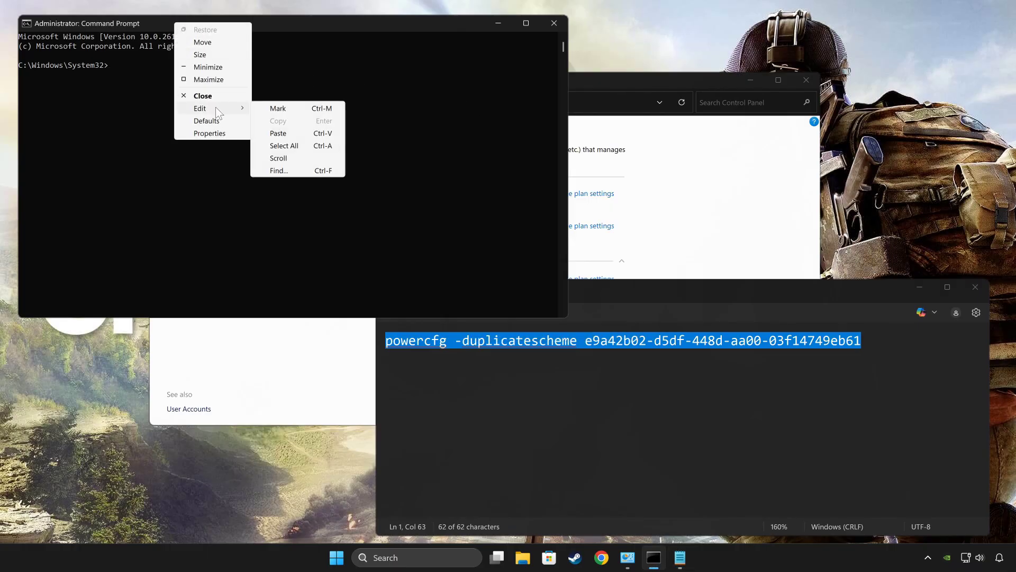
{"action": "left_click", "coordinate": [302, 134]}
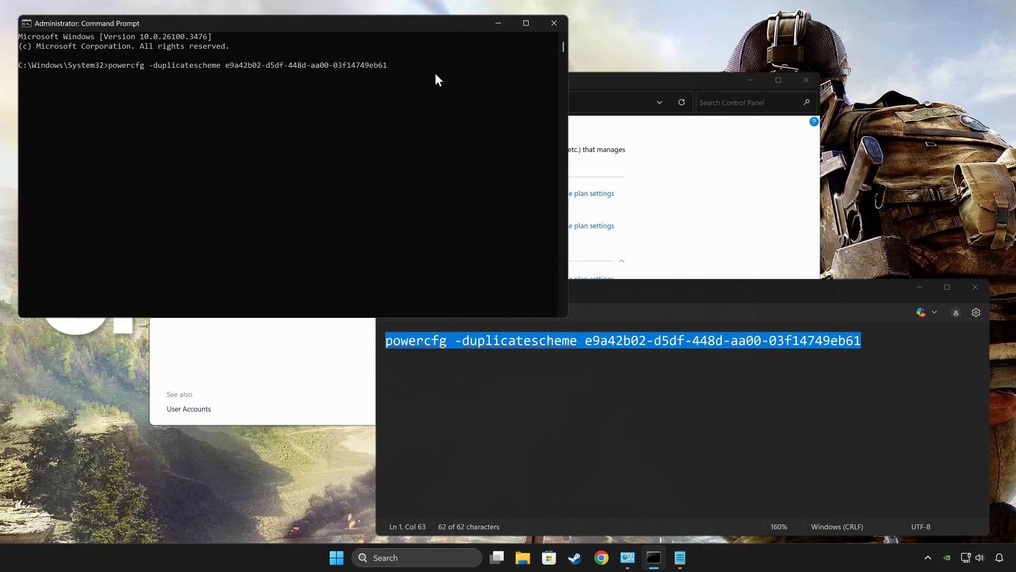
{"action": "key", "text": "Return"}
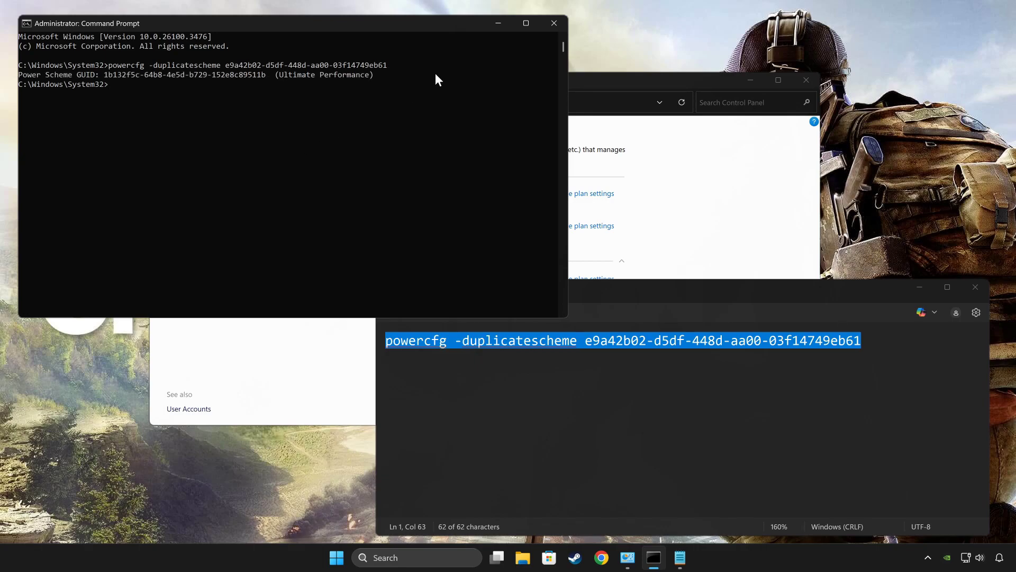
Step: Highlight the plan name in the command output, and close Command Prompt and Notepad
{"action": "left_click_drag", "start_coordinate": [394, 80], "coordinate": [289, 78]}
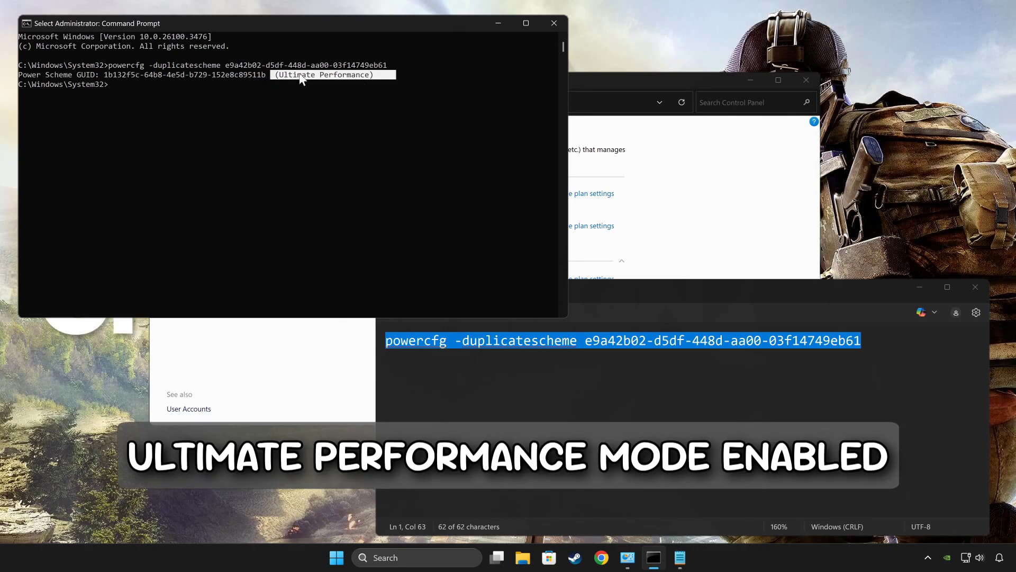
{"action": "left_click", "coordinate": [553, 23]}
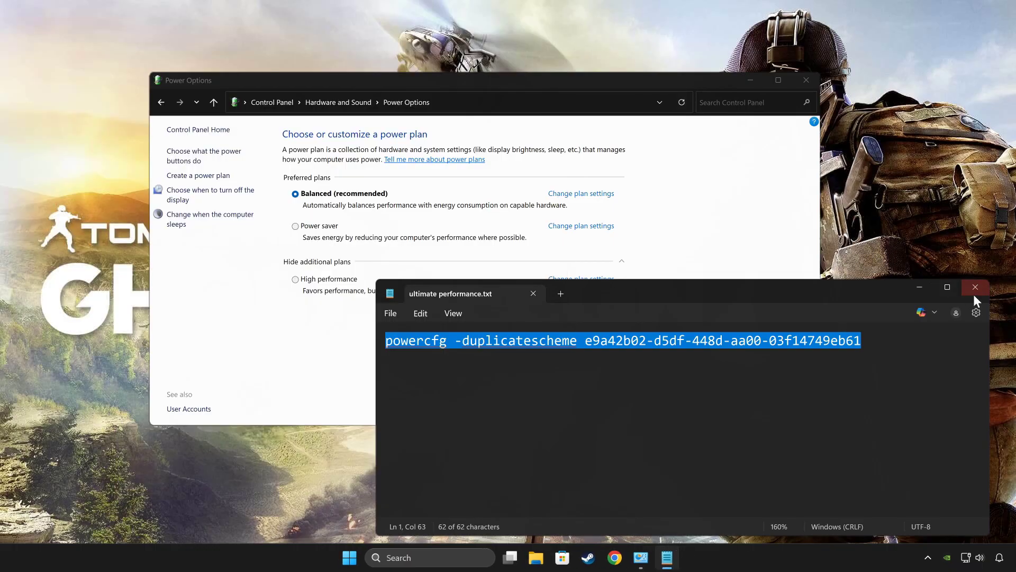
{"action": "left_click", "coordinate": [975, 289]}
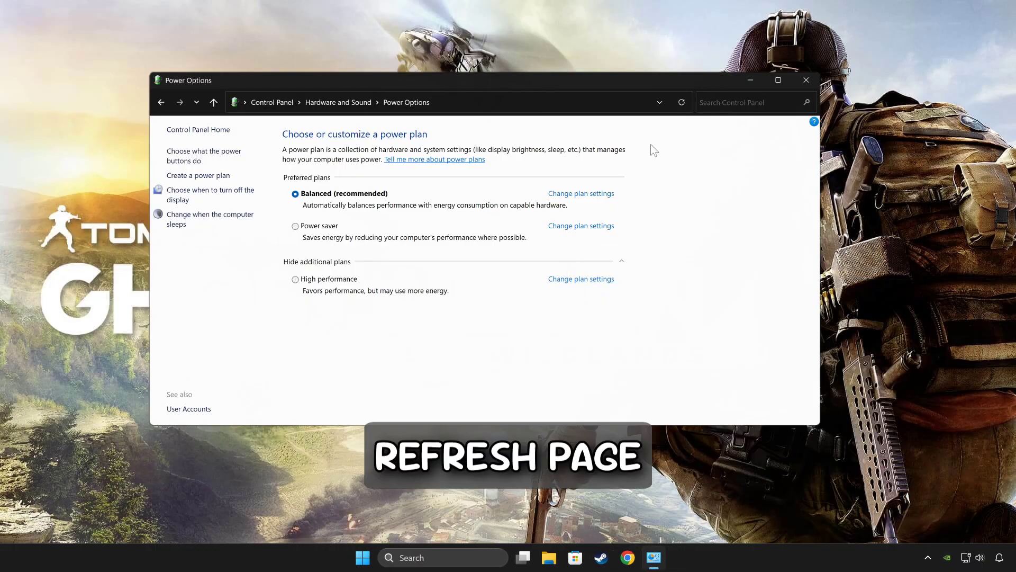
Step: Refresh the Power Options page, activate the Ultimate Performance plan, and close the window
{"action": "left_click", "coordinate": [682, 102]}
{"action": "left_click", "coordinate": [295, 312]}
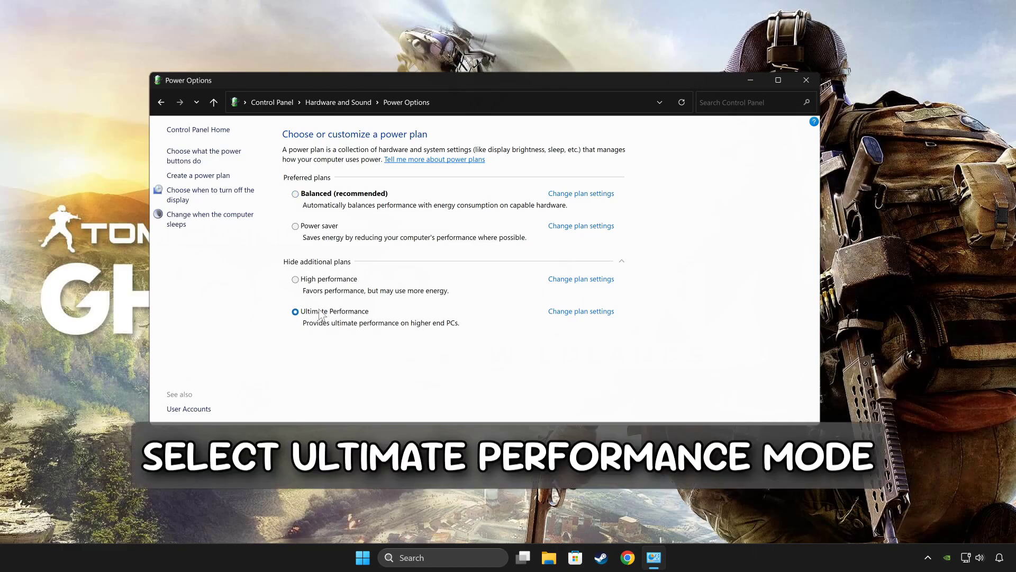
{"action": "left_click", "coordinate": [806, 80]}
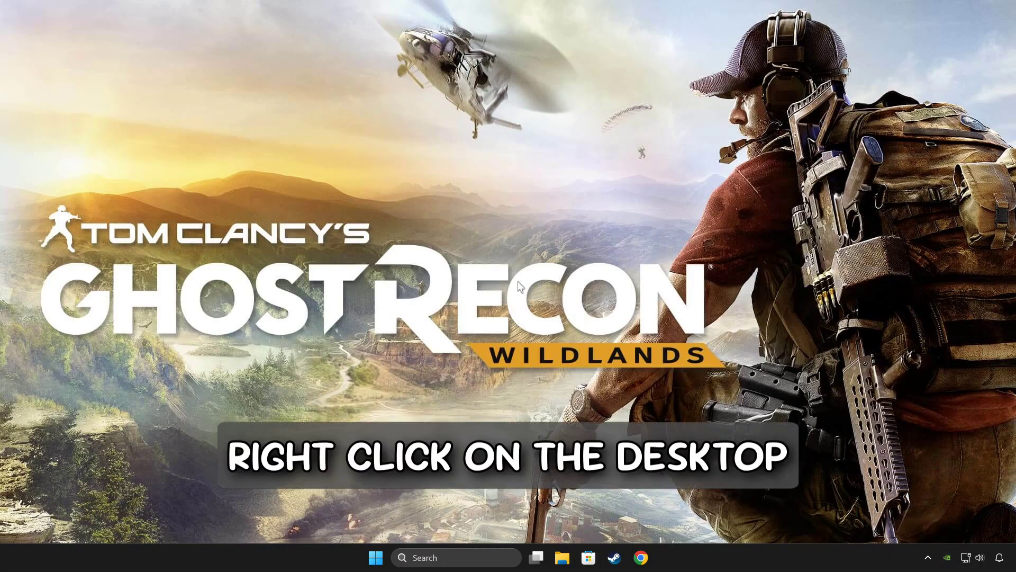
Step: Open the NVIDIA Control Panel from the desktop and show Manage 3D settings
{"action": "right_click", "coordinate": [478, 264]}
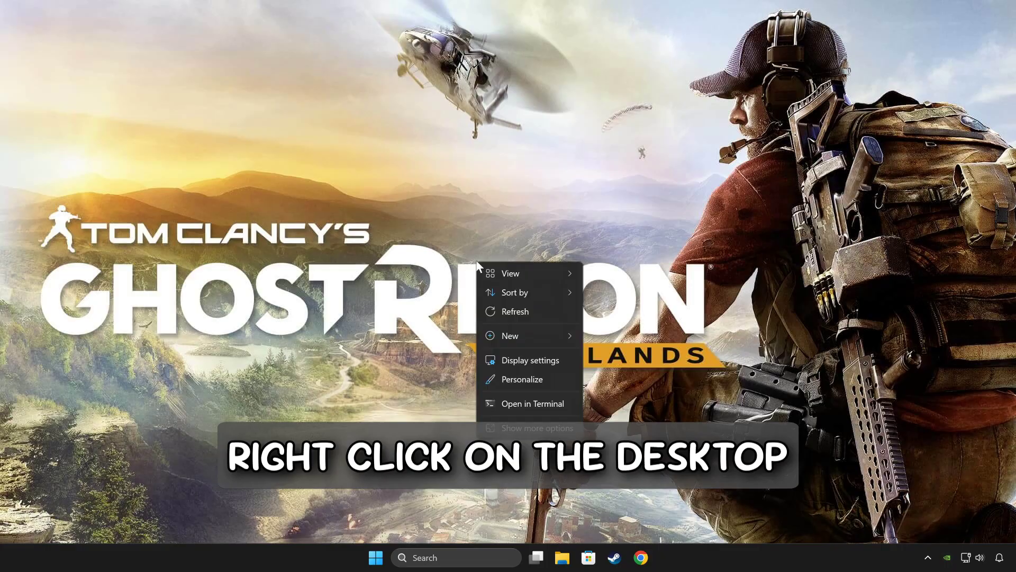
{"action": "left_click", "coordinate": [520, 430]}
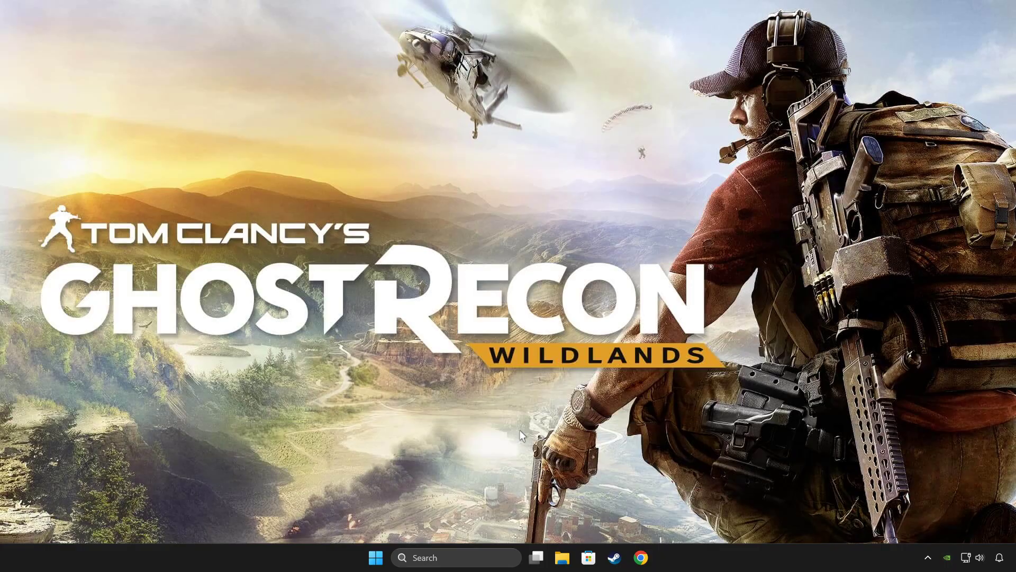
{"action": "left_click", "coordinate": [569, 347]}
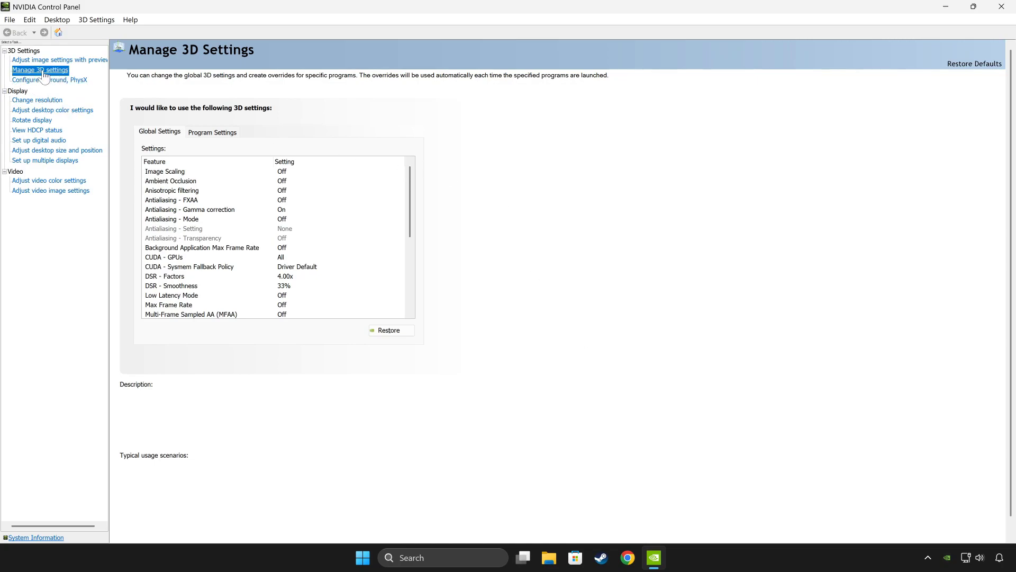
Step: Set Power management mode to Prefer maximum performance in the global 3D settings
{"action": "mouse_move", "coordinate": [388, 180]}
{"action": "left_click_drag", "start_coordinate": [410, 202], "coordinate": [410, 270]}
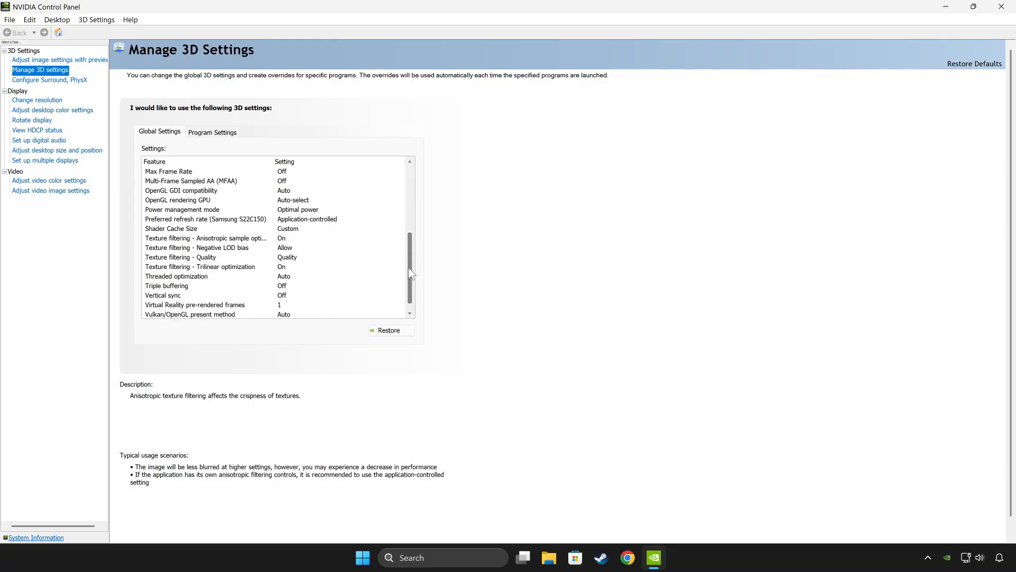
{"action": "left_click", "coordinate": [250, 211]}
{"action": "left_click", "coordinate": [322, 210]}
{"action": "left_click", "coordinate": [321, 210]}
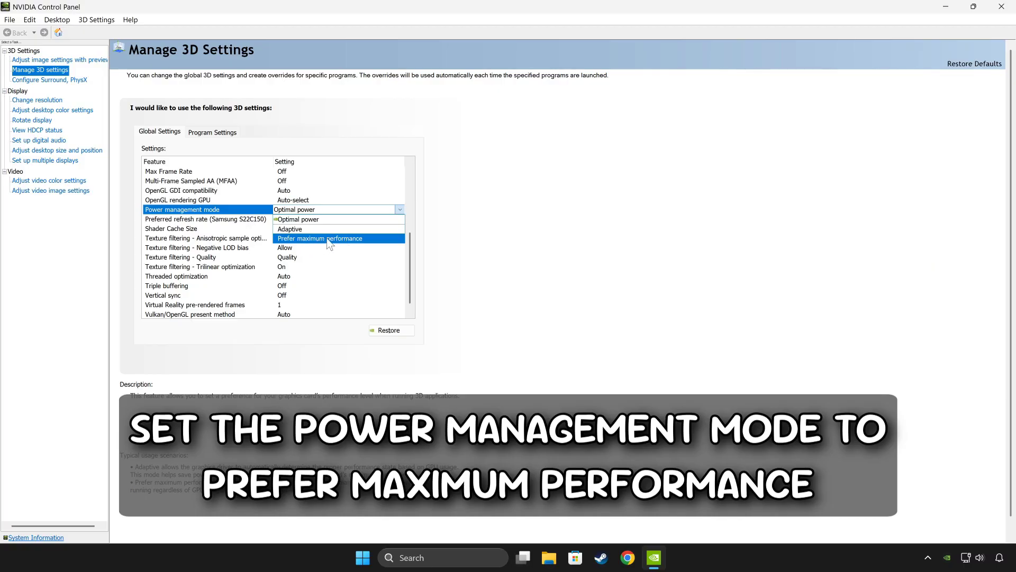
{"action": "left_click", "coordinate": [333, 239]}
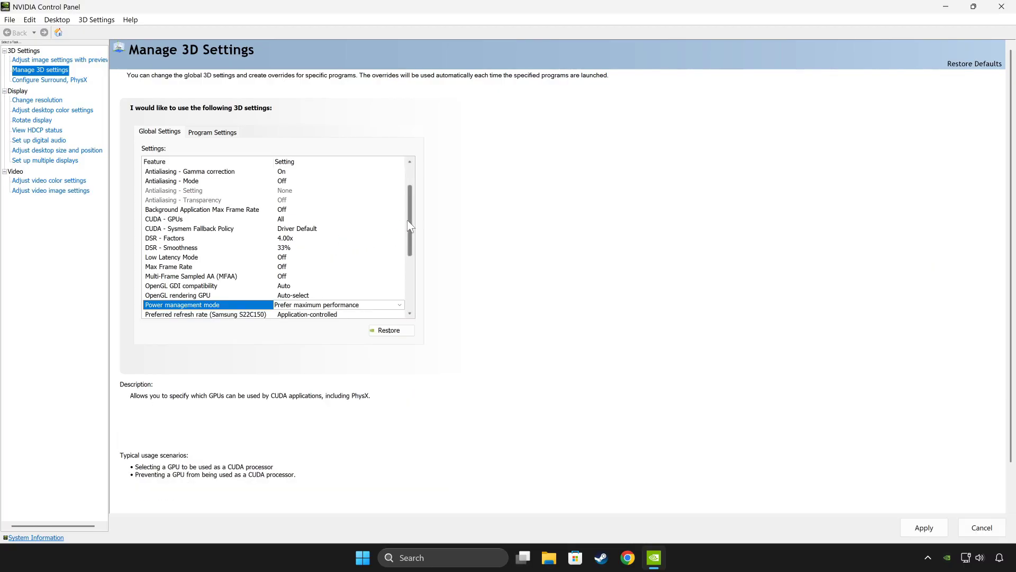
Step: Set Texture filtering - Quality to High performance in the global 3D settings
{"action": "left_click_drag", "start_coordinate": [410, 221], "coordinate": [411, 270]}
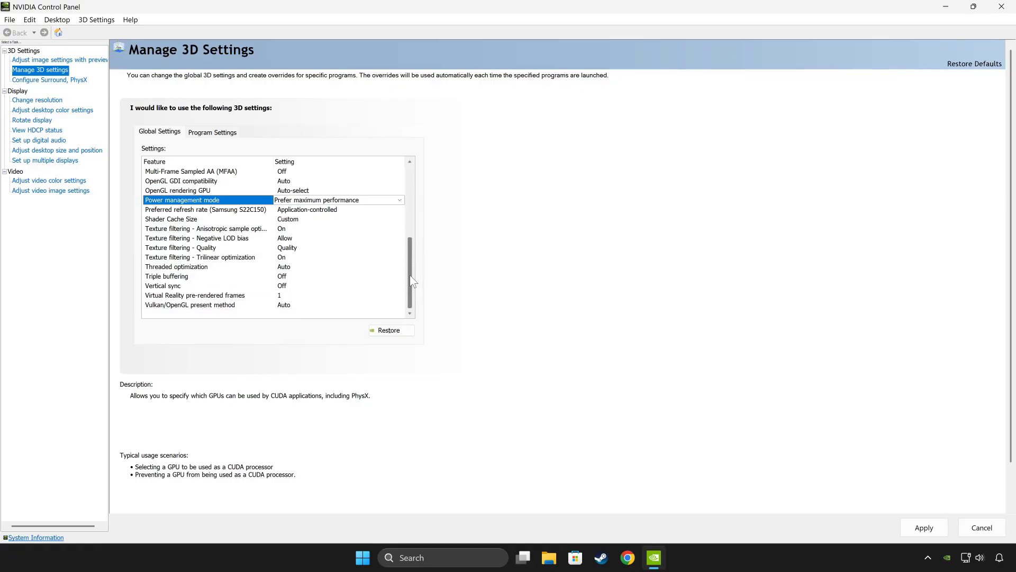
{"action": "left_click", "coordinate": [290, 249]}
{"action": "left_click", "coordinate": [289, 249]}
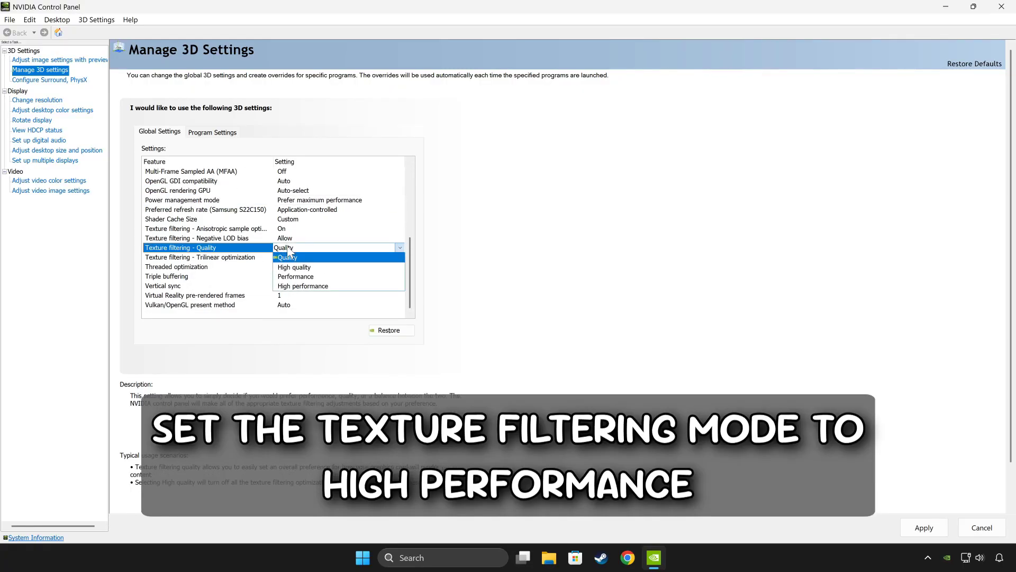
{"action": "left_click", "coordinate": [318, 286]}
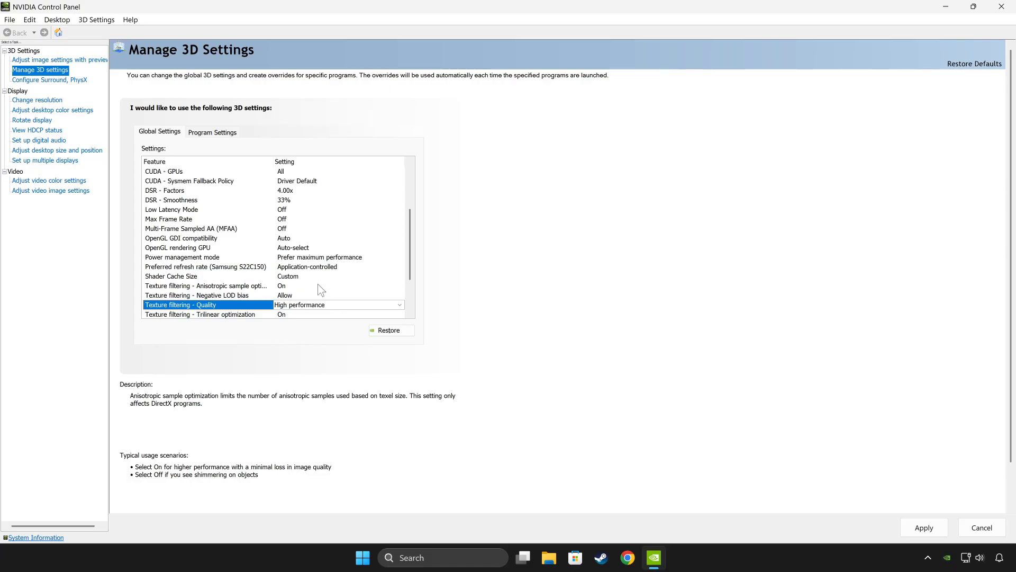
Step: Apply the modified global 3D settings and close the NVIDIA Control Panel
{"action": "scroll", "coordinate": [317, 284], "scroll_direction": "down", "scroll_amount": 2}
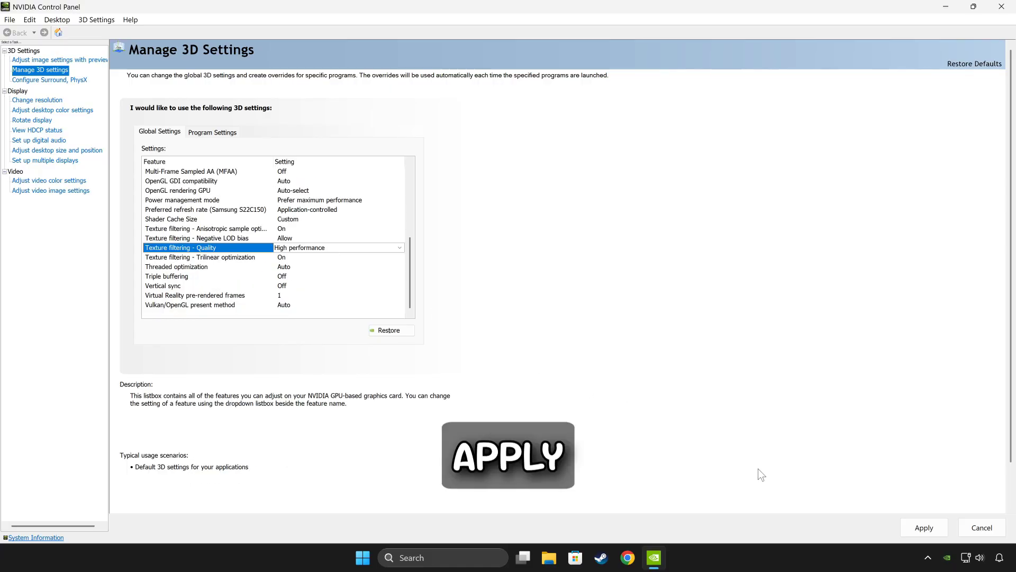
{"action": "left_click", "coordinate": [924, 528]}
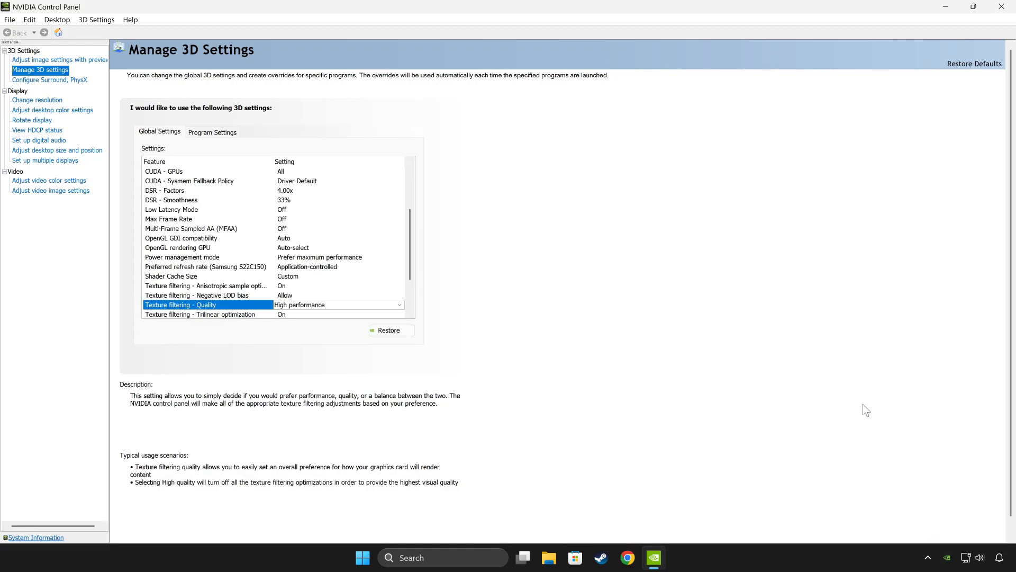
{"action": "left_click", "coordinate": [1001, 7]}
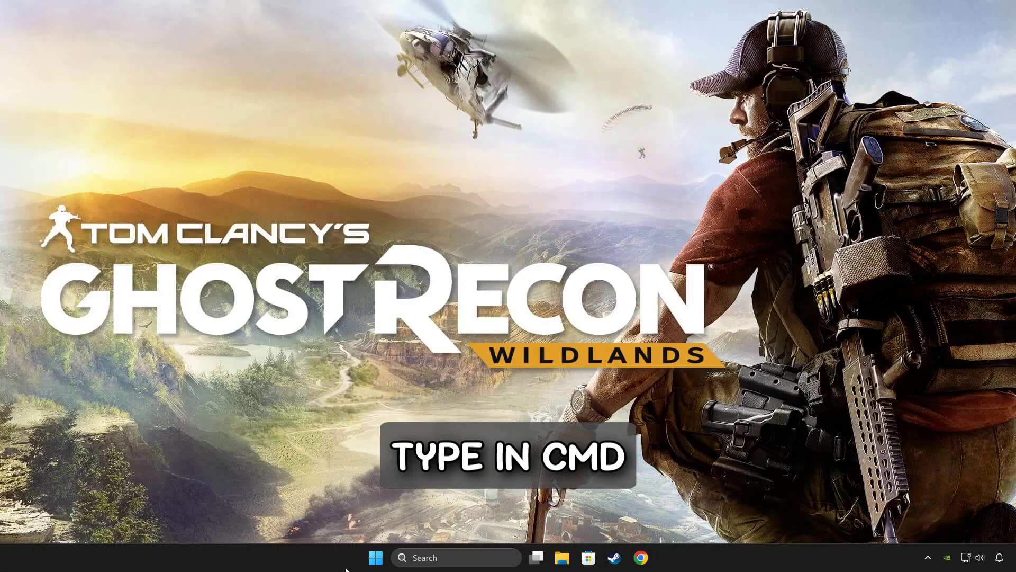
Step: Open Command Prompt as administrator and run a system file scan with the command sfc /scannow
{"action": "left_click", "coordinate": [481, 559]}
{"action": "type", "text": "cmd"}
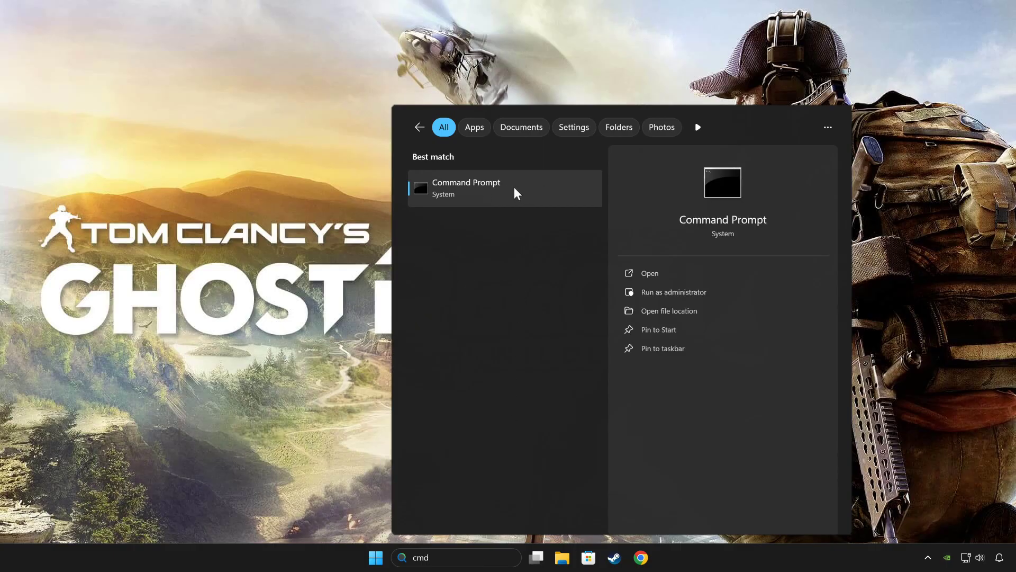
{"action": "right_click", "coordinate": [530, 193]}
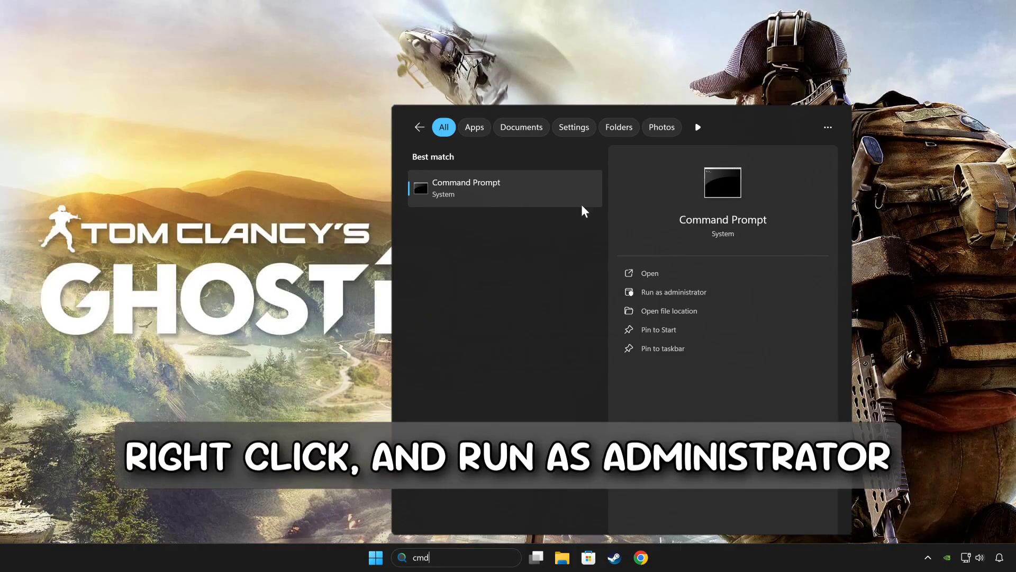
{"action": "left_click", "coordinate": [581, 204]}
{"action": "left_click_drag", "start_coordinate": [375, 125], "coordinate": [462, 121]}
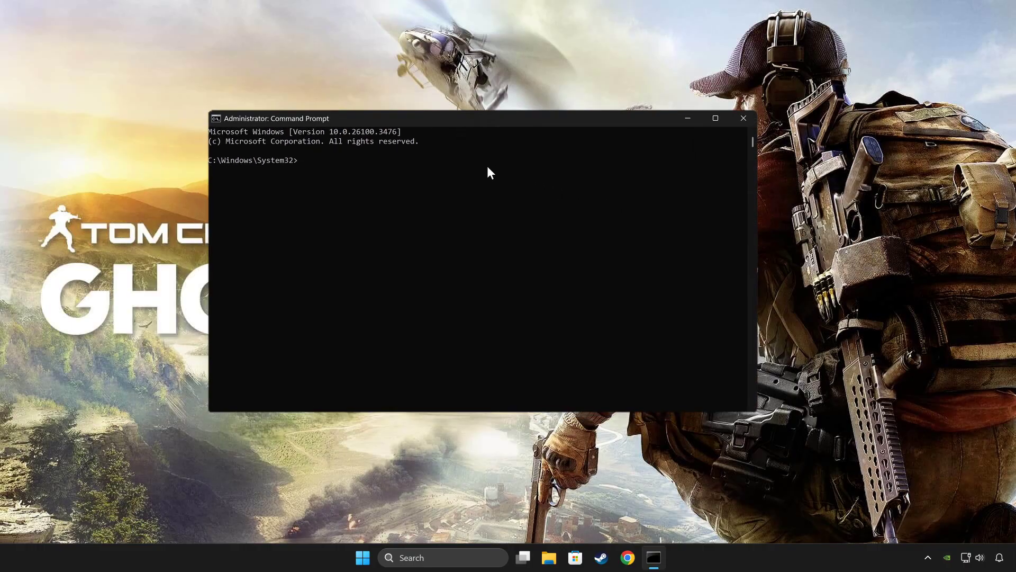
{"action": "type", "text": "sfc /scannow"}
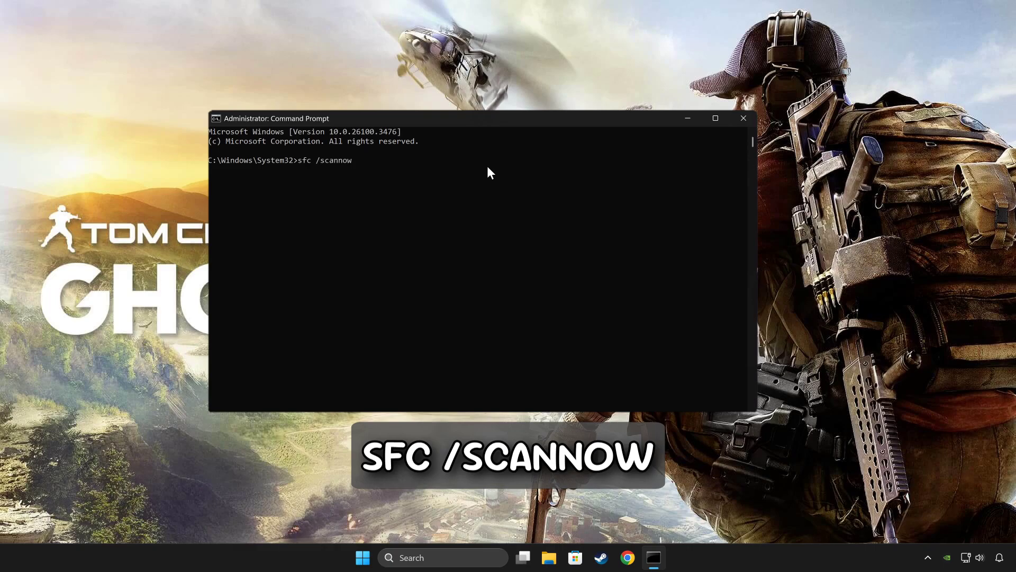
{"action": "key", "text": "Return"}
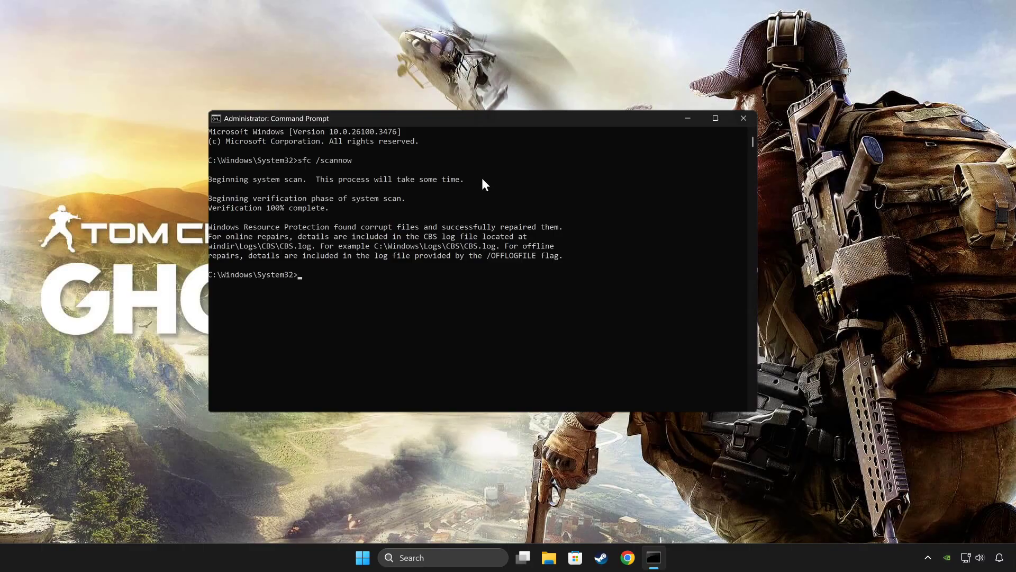
Step: Bring up the Windows power options to restart the computer
{"action": "key", "text": "super"}
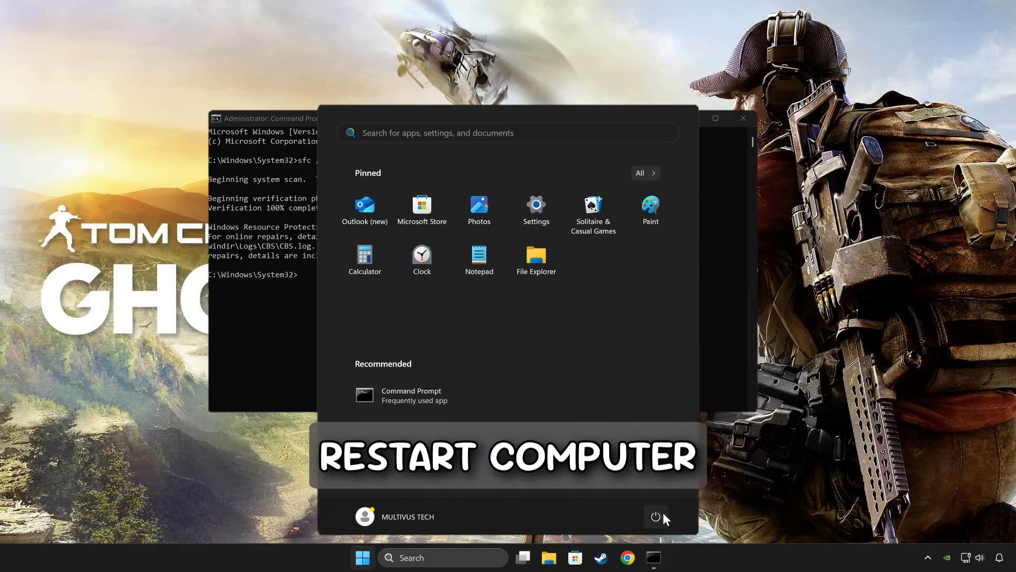
{"action": "left_click", "coordinate": [663, 513]}
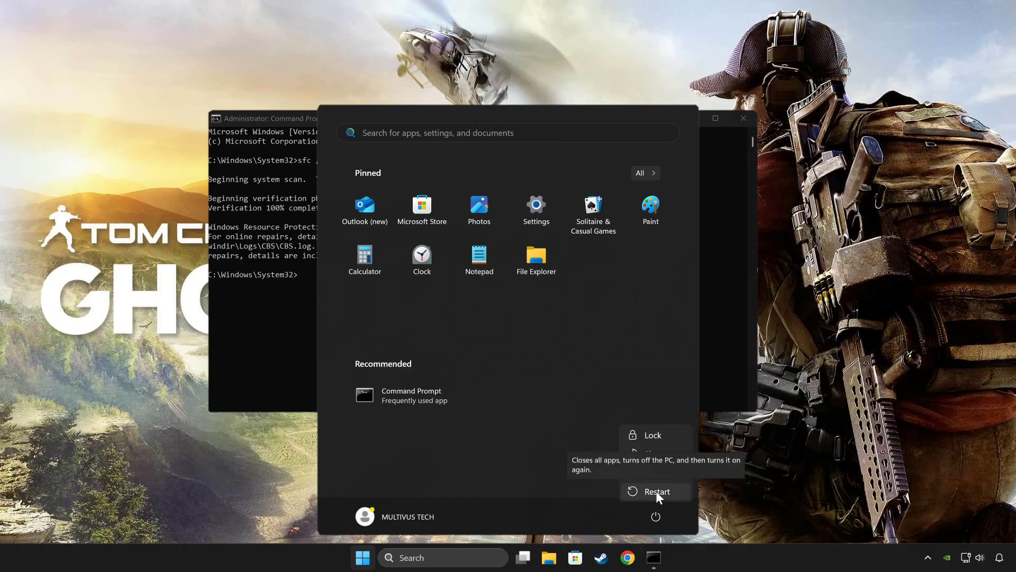